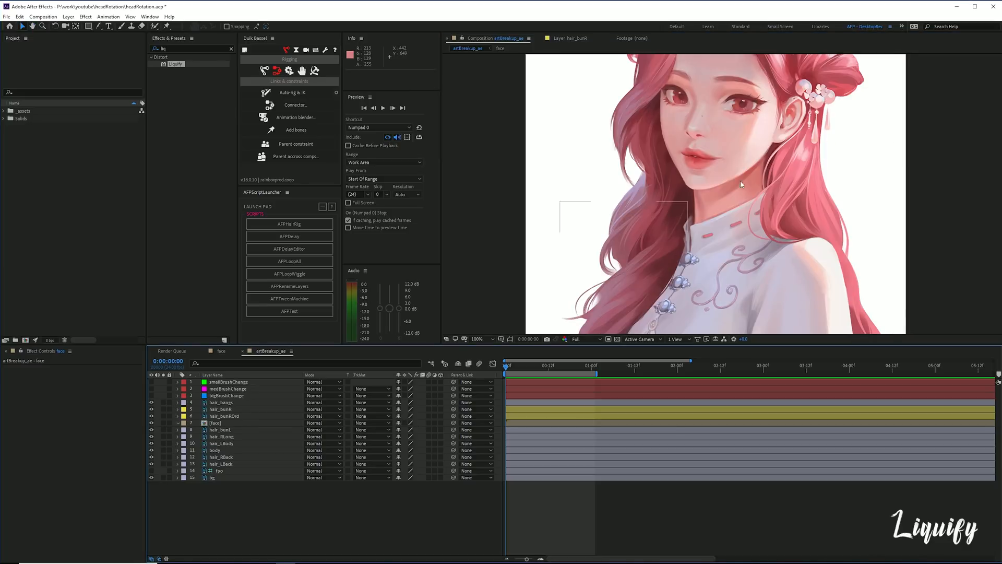
- Open the face precomposition and toggle the hairR layer's visibility to see what it covers
drag(748, 216, 737, 301)
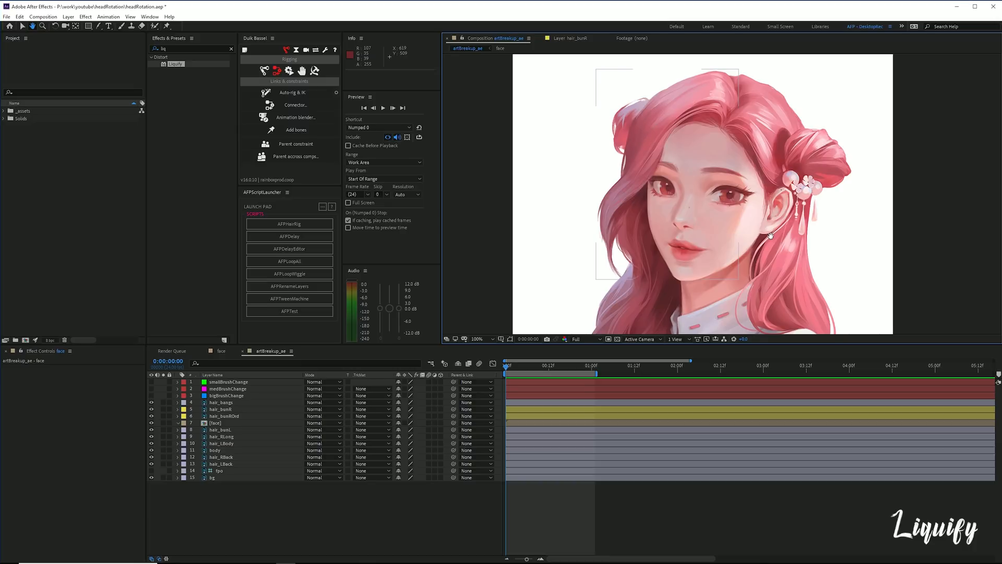
key(v)
double_click(214, 422)
click(223, 383)
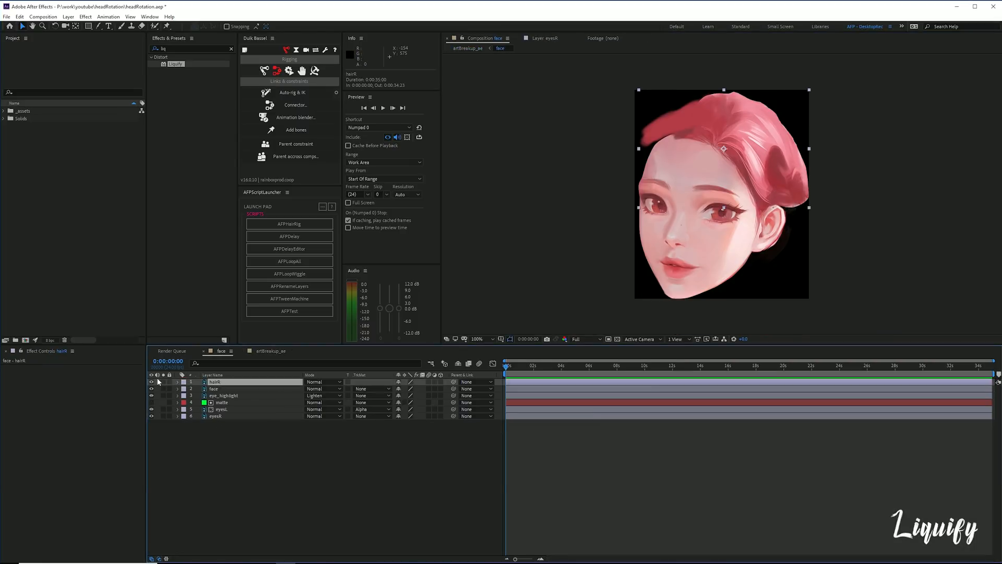
click(151, 382)
click(152, 382)
- Solo the face, eye_highlight, eyesL and eyesR layers one after another to examine how the face is separated
click(164, 381)
alt+click(164, 388)
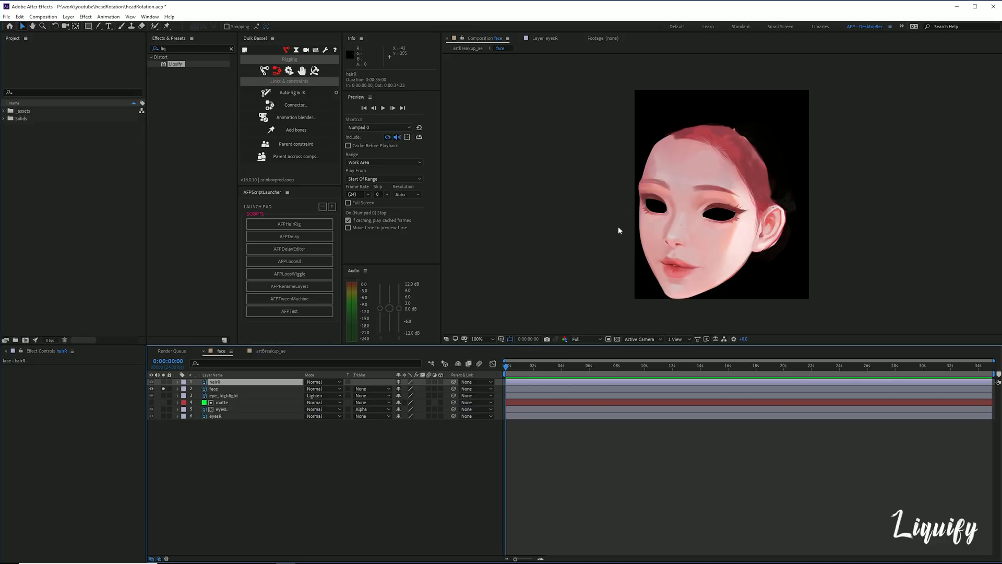
drag(164, 389, 163, 394)
click(163, 389)
click(163, 395)
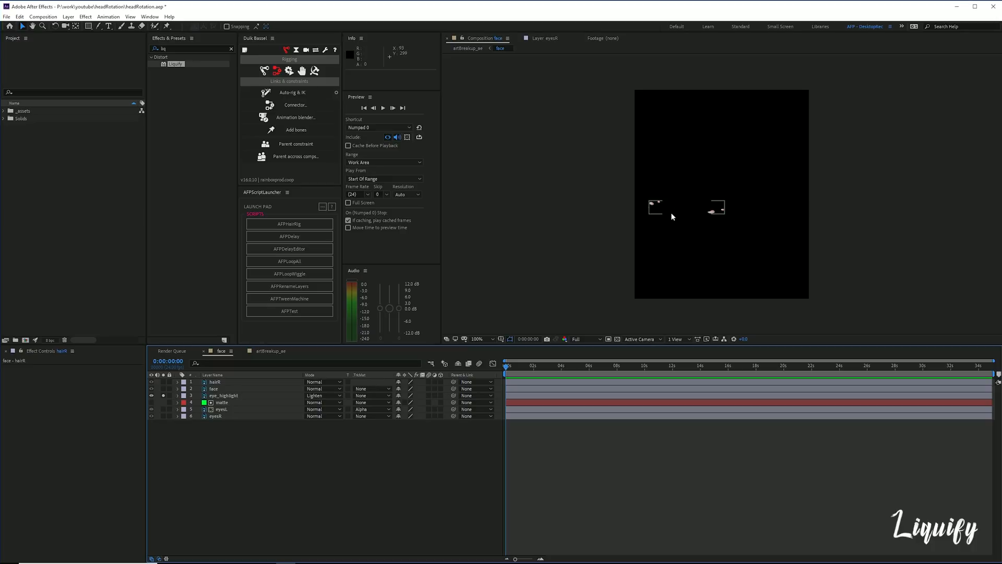
click(164, 396)
click(164, 396)
click(164, 409)
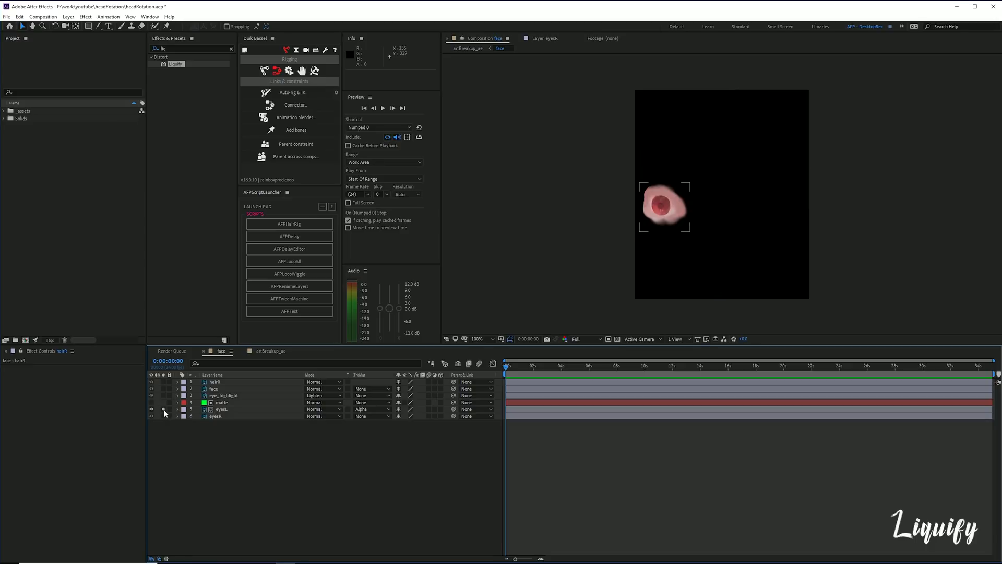
click(164, 416)
click(164, 409)
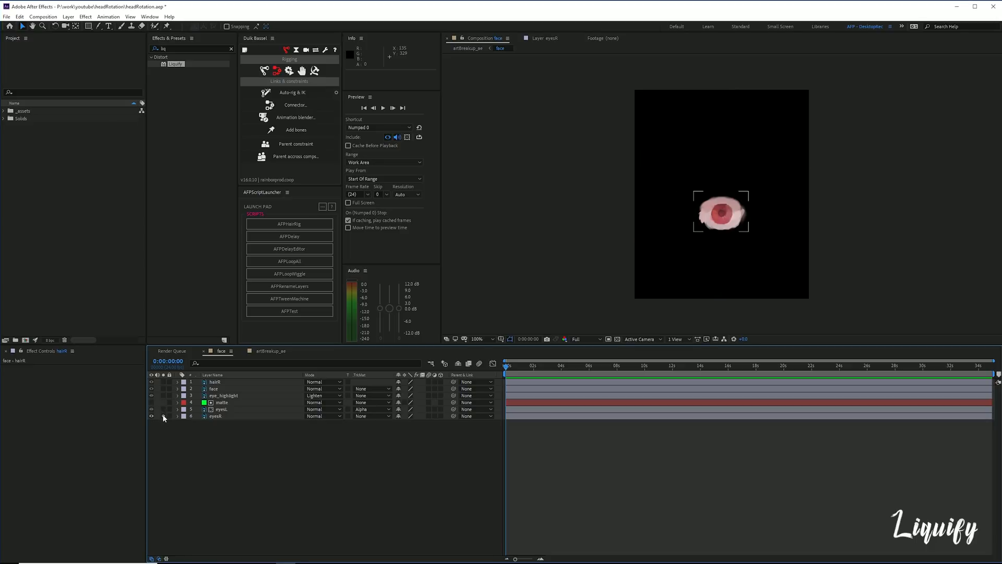
click(164, 416)
- Return to the artBreakup_ae composition and solo the face layer
key(Tab)
click(280, 472)
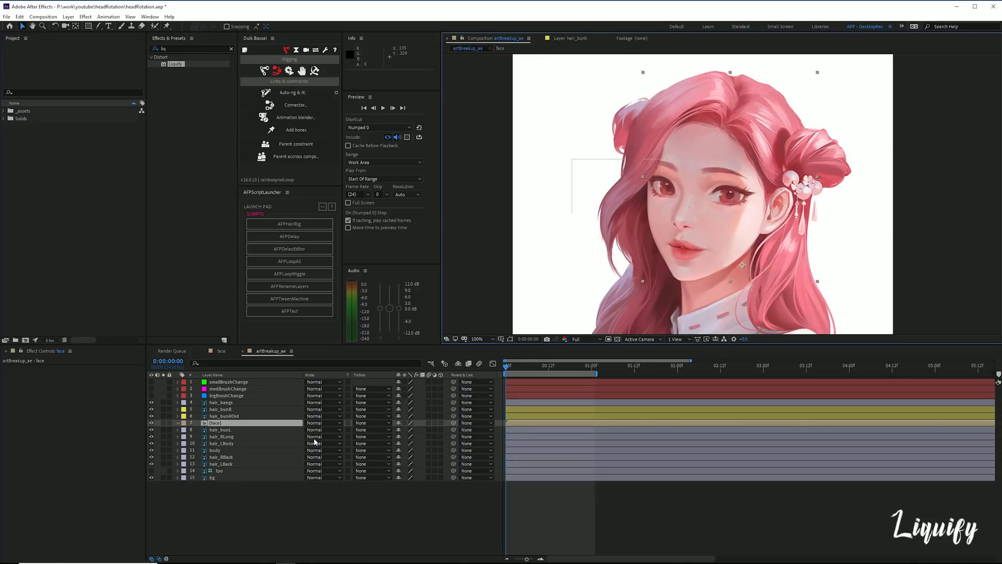
click(164, 423)
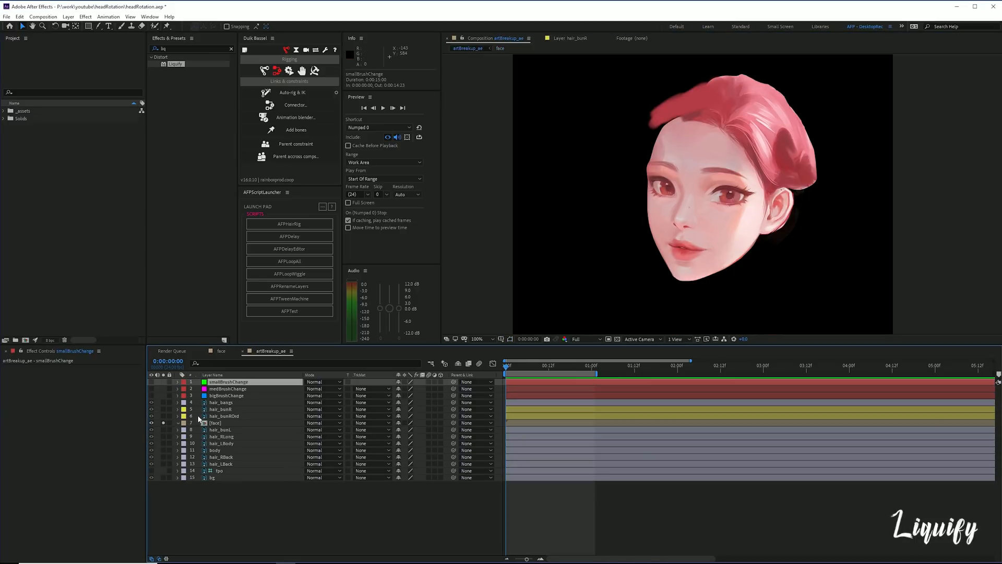
- Examine the smallBrushChange, medBrushChange and bigBrushChange guide layers one by one over the soloed face
click(163, 382)
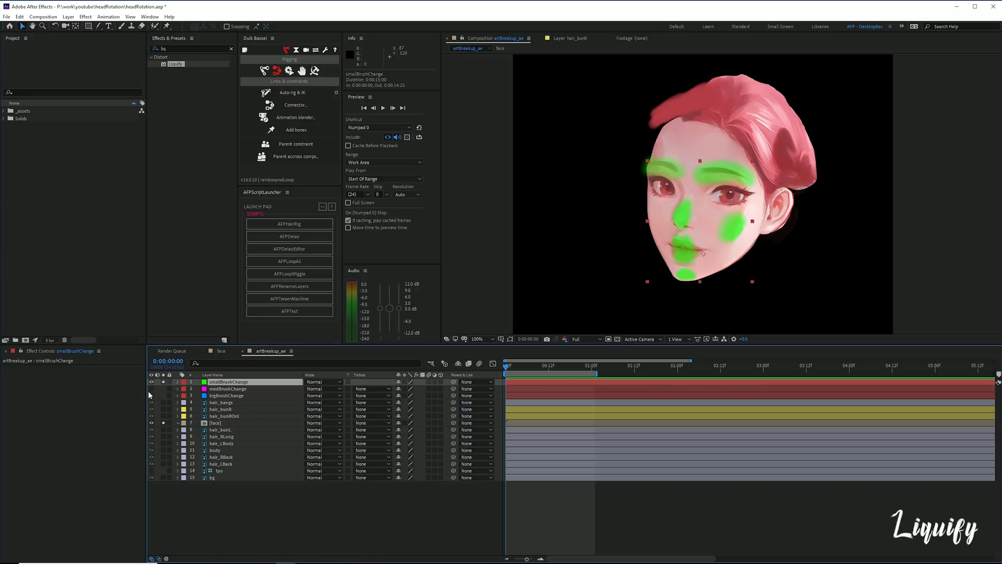
key(F2)
click(164, 388)
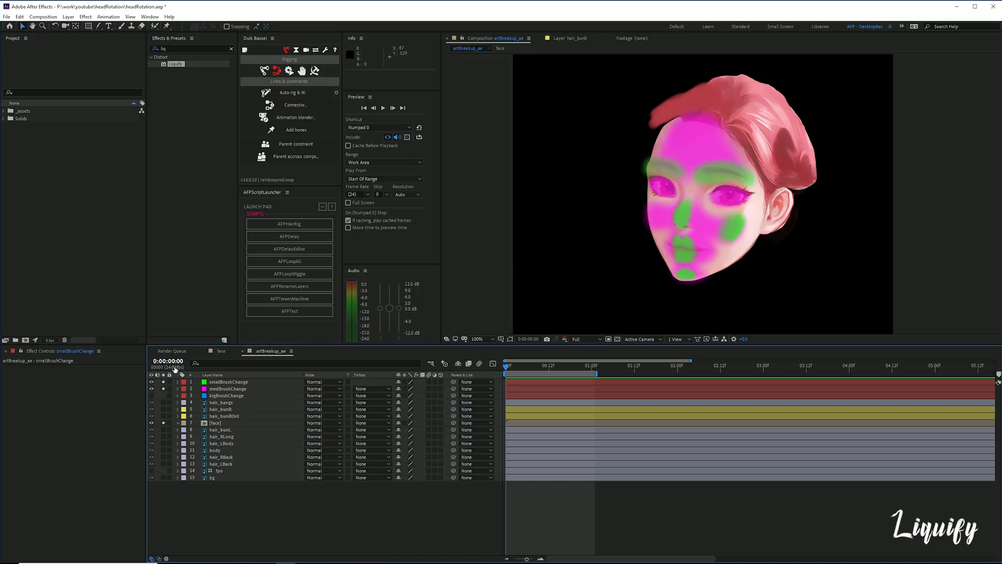
click(164, 382)
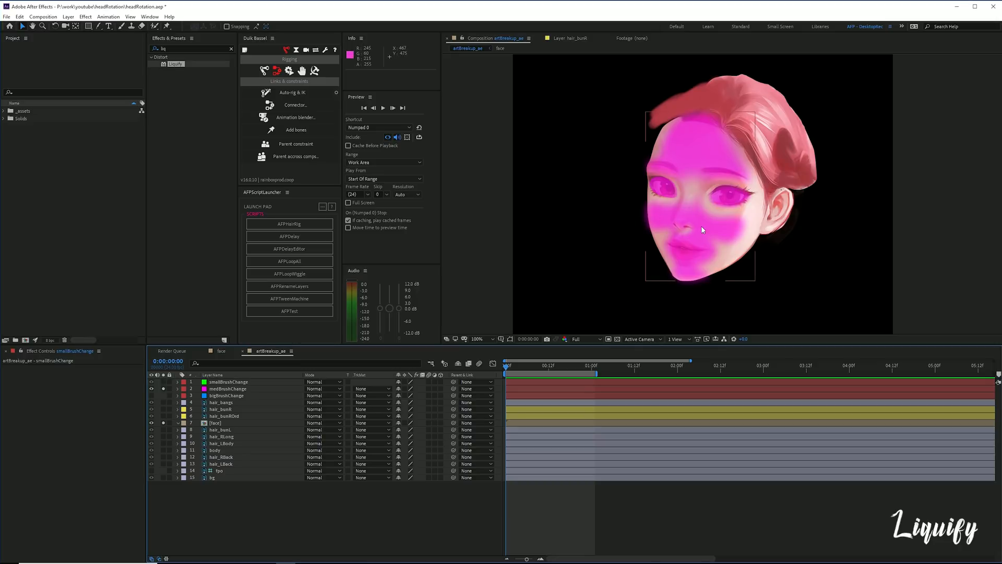
click(163, 395)
click(163, 389)
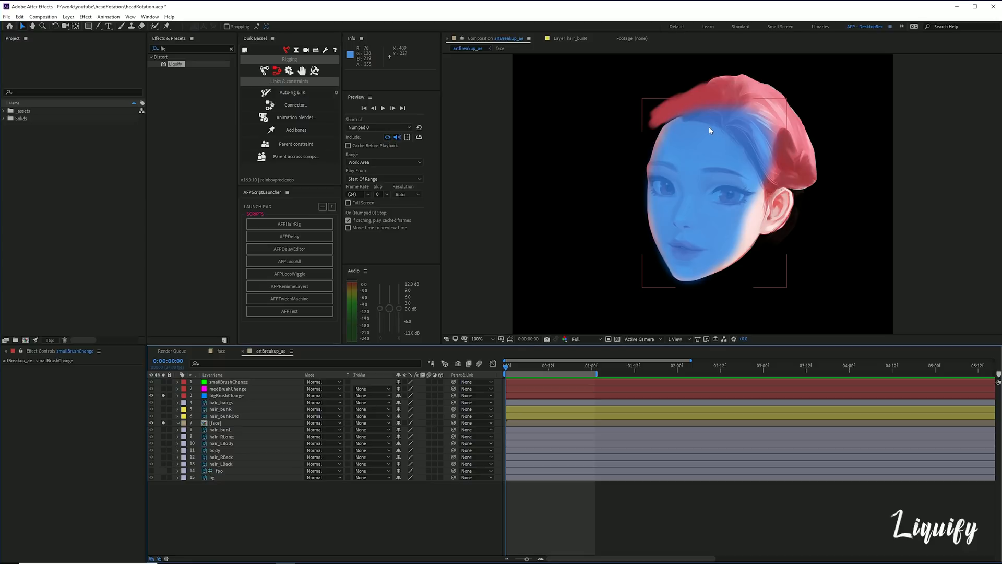
click(163, 395)
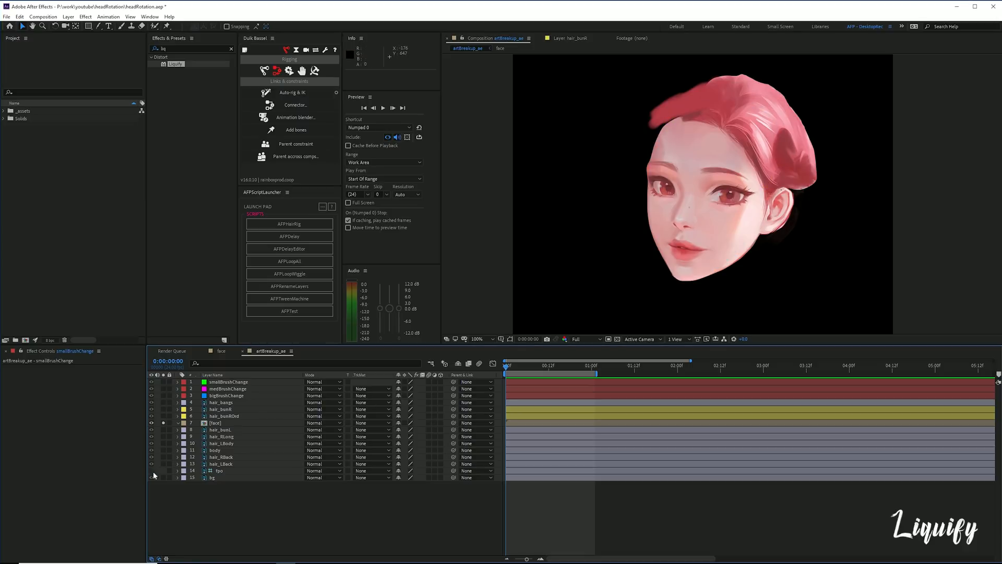
- Apply the Liquify effect to the face layer and clear the effects search
click(221, 423)
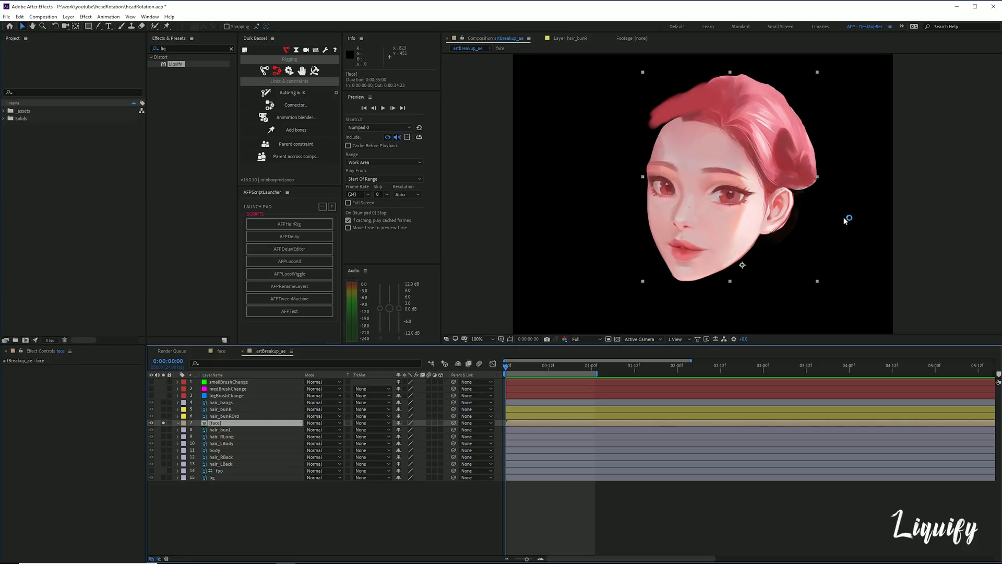
double_click(175, 64)
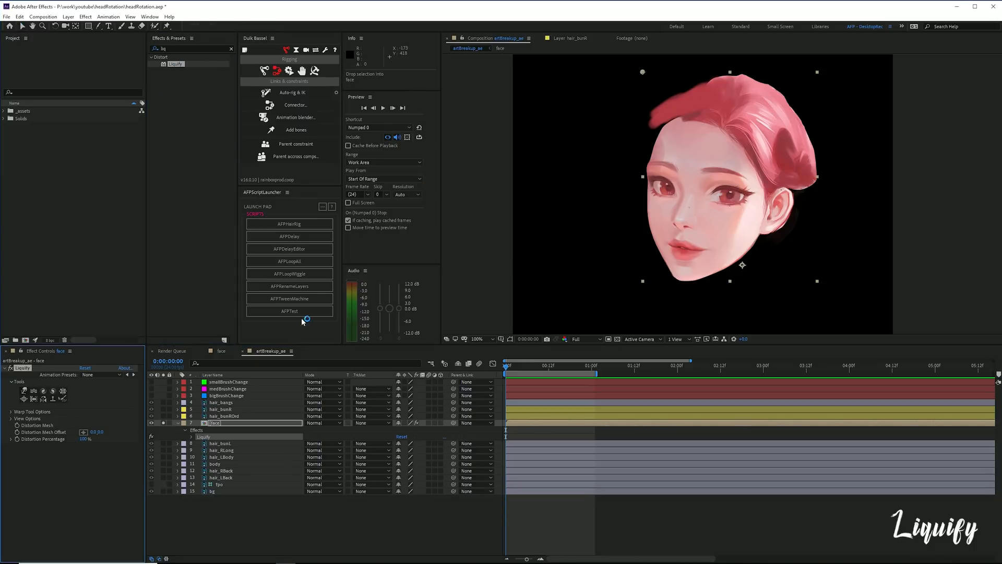
click(231, 51)
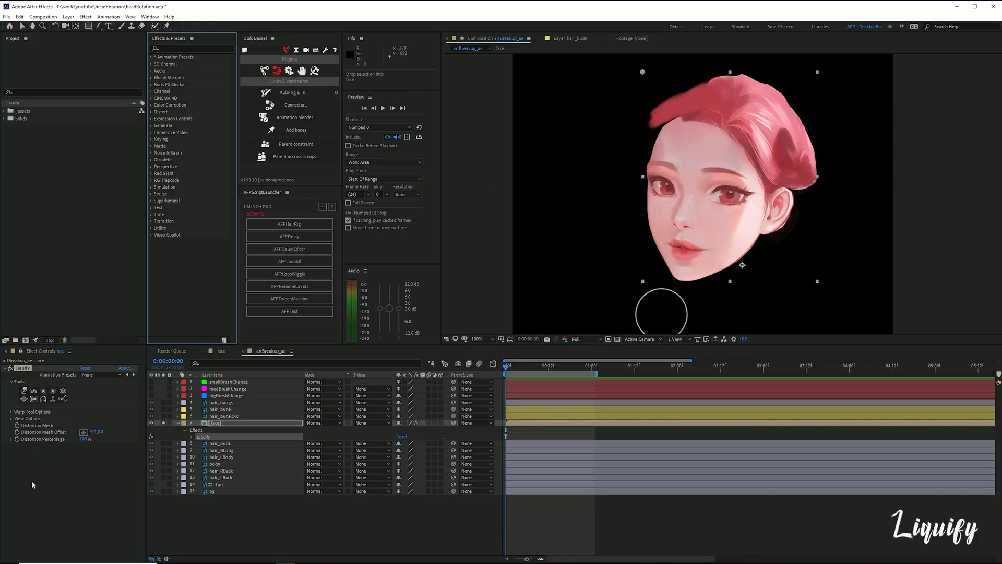
- Keyframe Liquify's Distortion Percentage at 0% on the first frame and 100% at 0:00:01:00
click(17, 439)
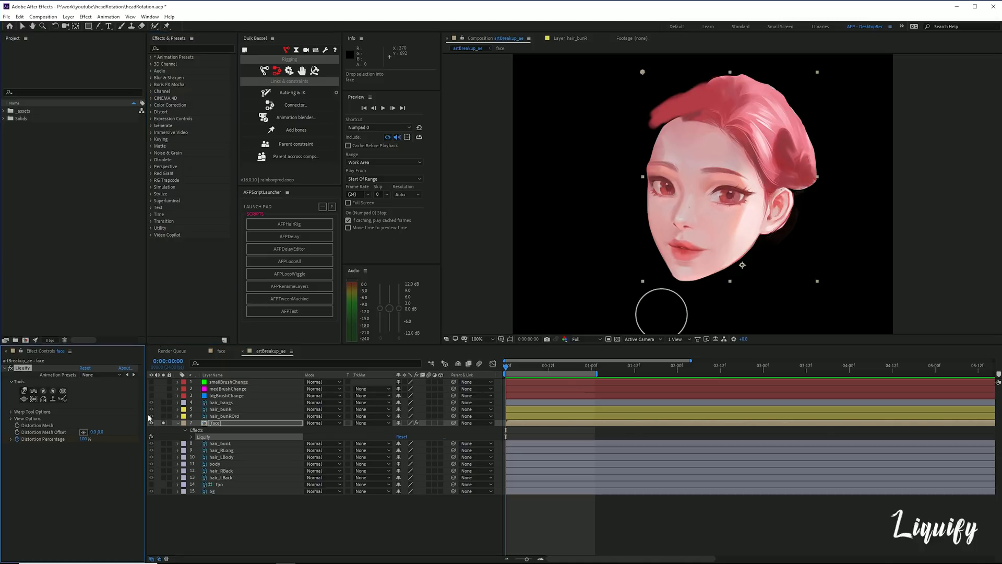
click(593, 366)
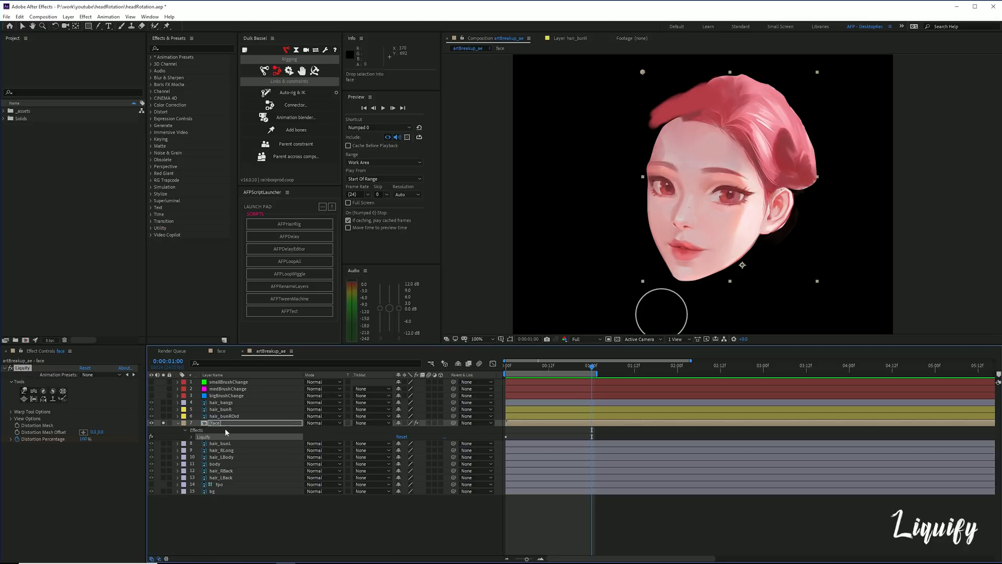
click(191, 436)
click(158, 471)
key(Home)
click(403, 471)
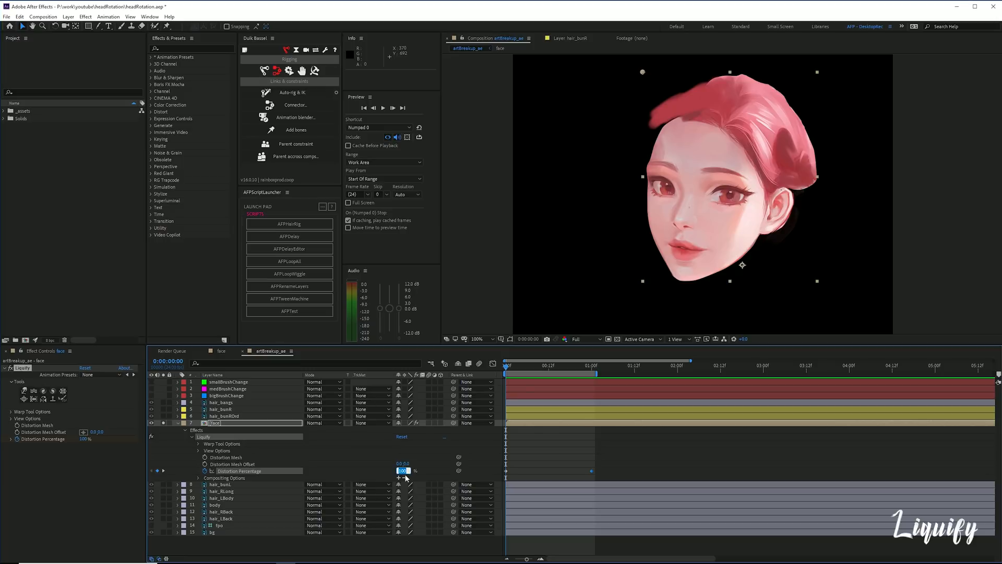
text(0)
key(Return)
- At 0:00:01:00, warp the nose and mouth slightly to the right with Liquify, scrubbing the timeline to check the movement
drag(515, 367, 587, 366)
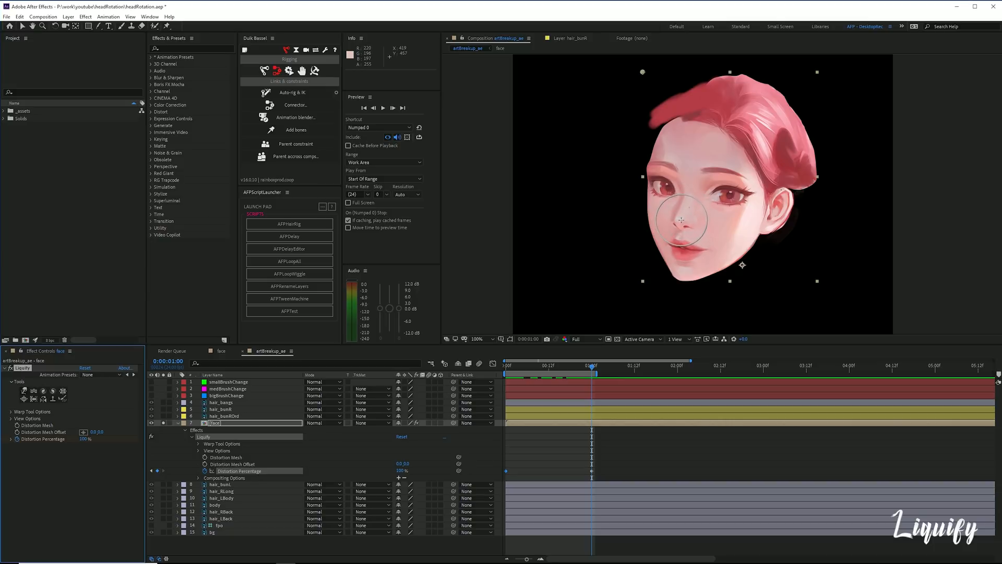
drag(681, 220, 684, 223)
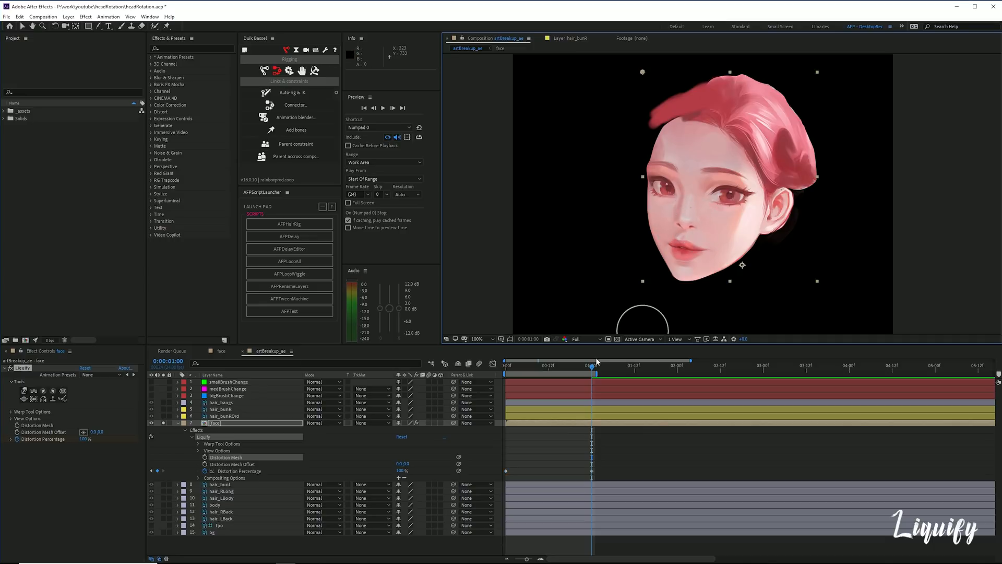
mouse_move(587, 368)
mouse_down()
mouse_move(506, 365)
mouse_move(592, 361)
mouse_up()
click(689, 249)
mouse_move(688, 250)
mouse_down()
mouse_move(677, 252)
mouse_move(699, 251)
mouse_move(691, 245)
mouse_move(690, 260)
mouse_move(712, 248)
mouse_up()
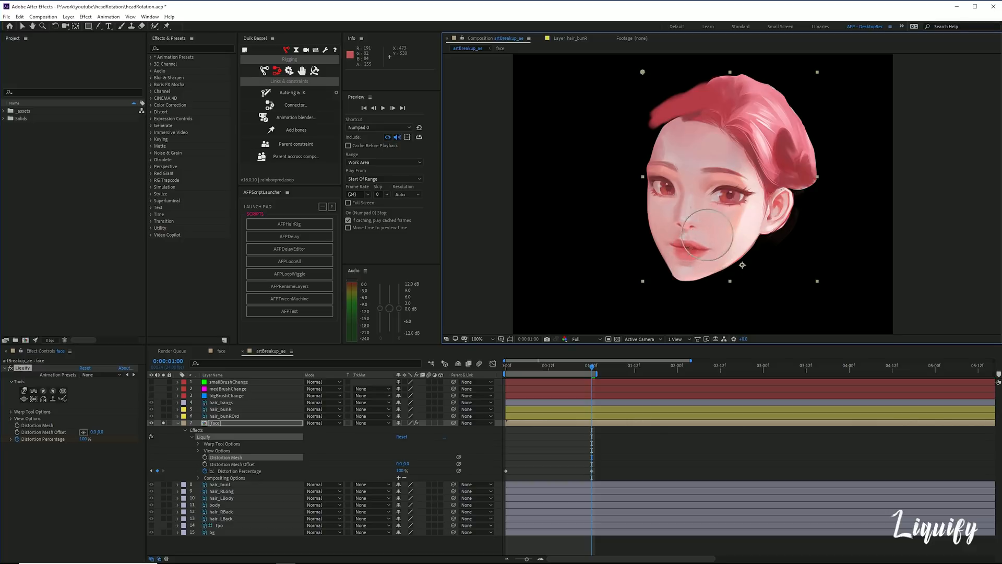
mouse_move(578, 364)
mouse_down()
mouse_move(509, 356)
mouse_move(591, 352)
mouse_up()
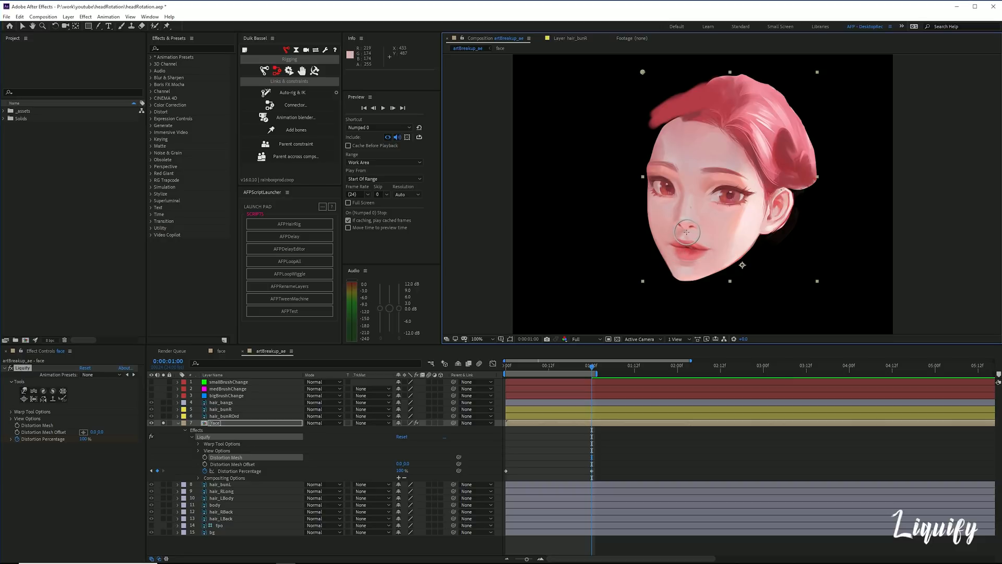
- Refine the lips and the area under the nose with a smaller Liquify brush, previewing the motion between strokes
drag(692, 250, 688, 248)
key(space)
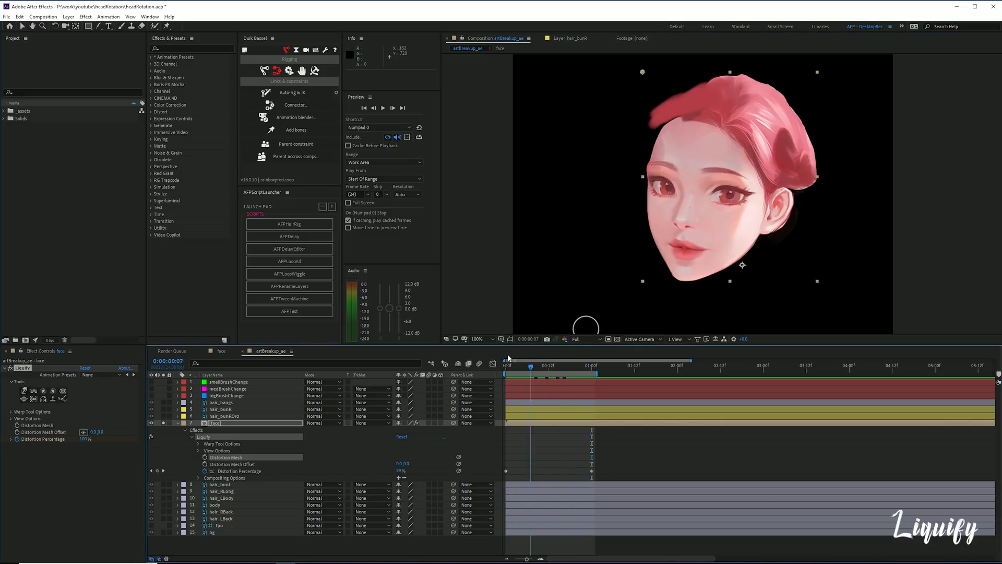
key(space)
mouse_move(687, 251)
mouse_down()
mouse_move(673, 246)
mouse_move(683, 262)
mouse_up()
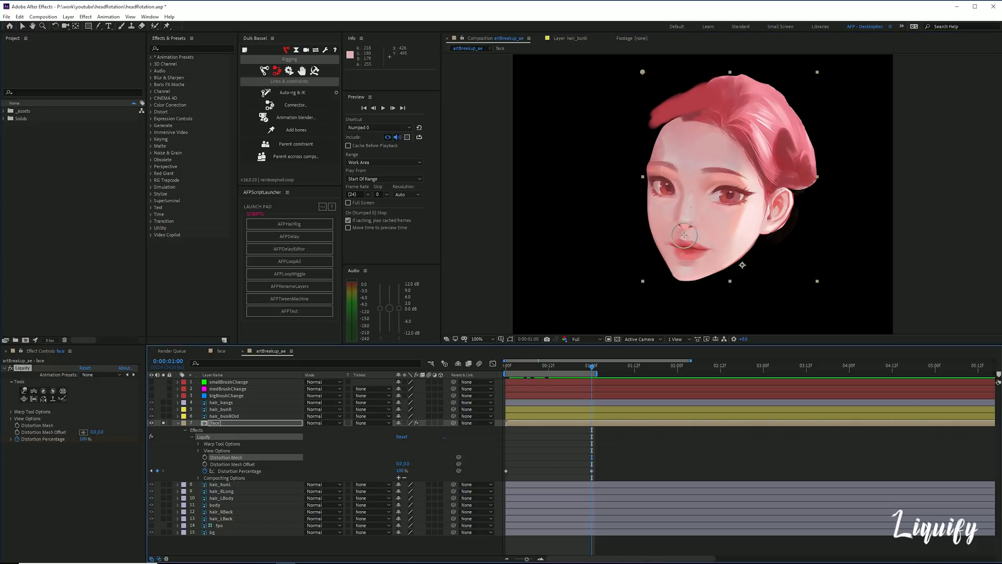
drag(684, 231, 682, 236)
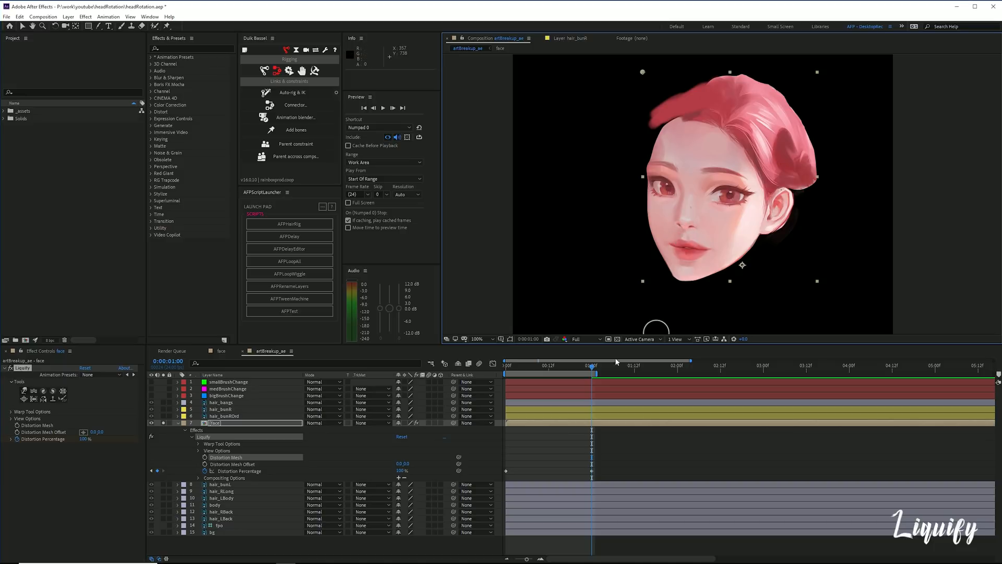
mouse_move(586, 369)
mouse_down()
mouse_move(521, 368)
mouse_move(570, 367)
mouse_move(527, 366)
mouse_move(591, 356)
mouse_up()
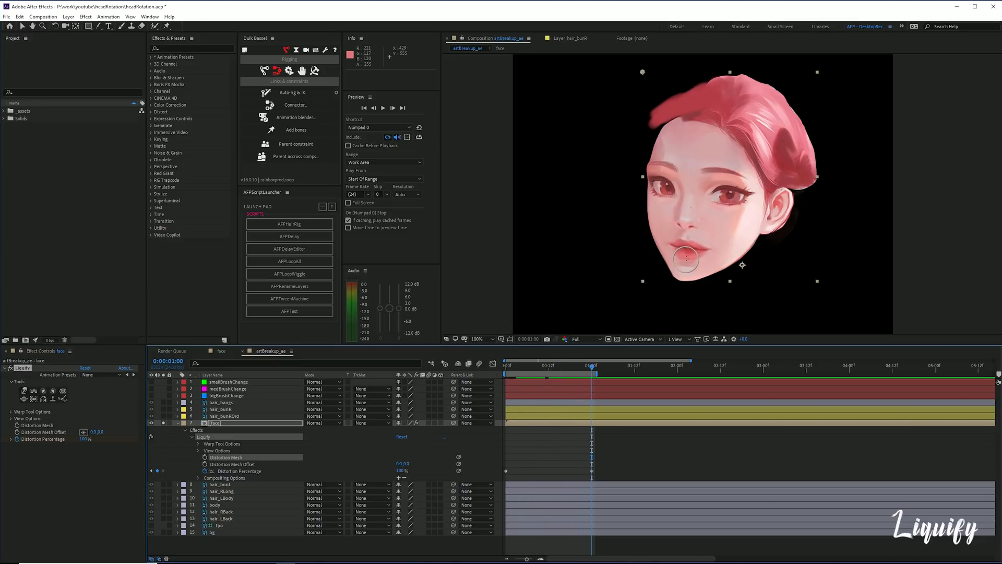
- Enlarge the Liquify brush and push the chin and nose bridge to the right at 0:00:01:00, checking the motion by scrubbing
mouse_move(679, 283)
ctrl+mouse_down()
mouse_move(686, 266)
mouse_move(689, 277)
mouse_move(670, 284)
mouse_move(698, 279)
ctrl+mouse_up()
mouse_move(584, 371)
mouse_down()
mouse_move(506, 362)
mouse_move(592, 366)
mouse_up()
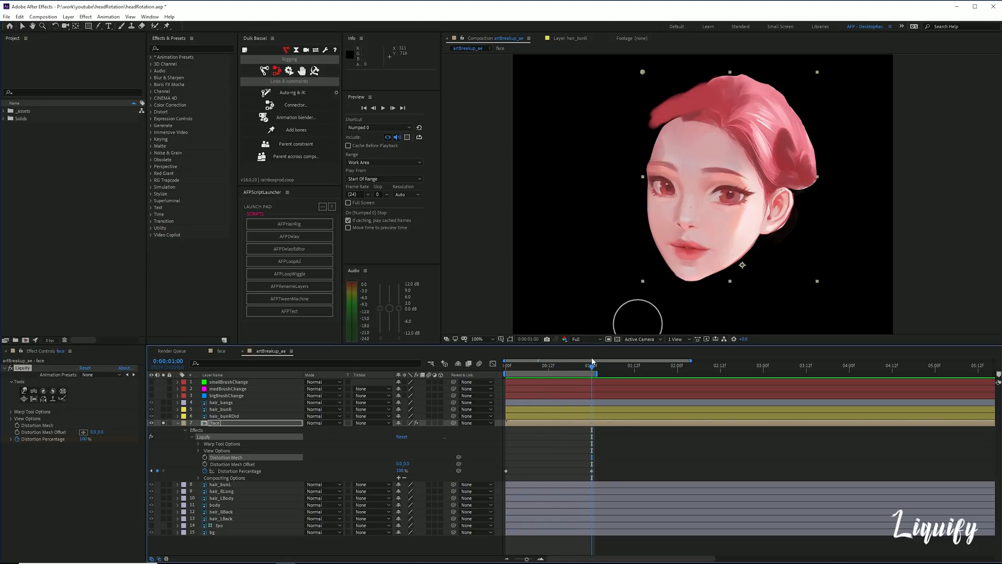
drag(688, 209, 692, 211)
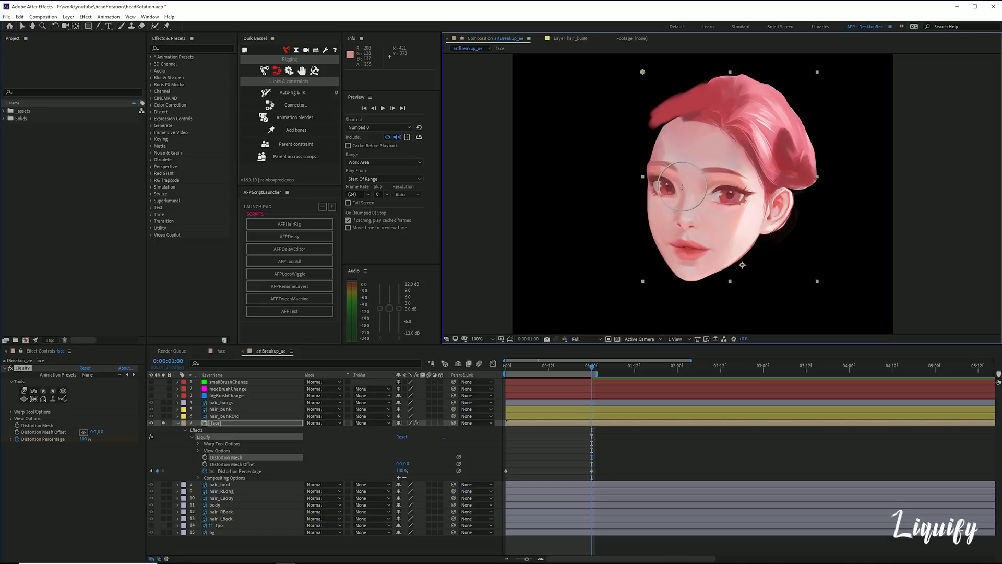
click(566, 366)
mouse_move(550, 360)
mouse_down()
mouse_move(506, 359)
mouse_move(587, 350)
mouse_move(515, 347)
mouse_move(592, 360)
mouse_up()
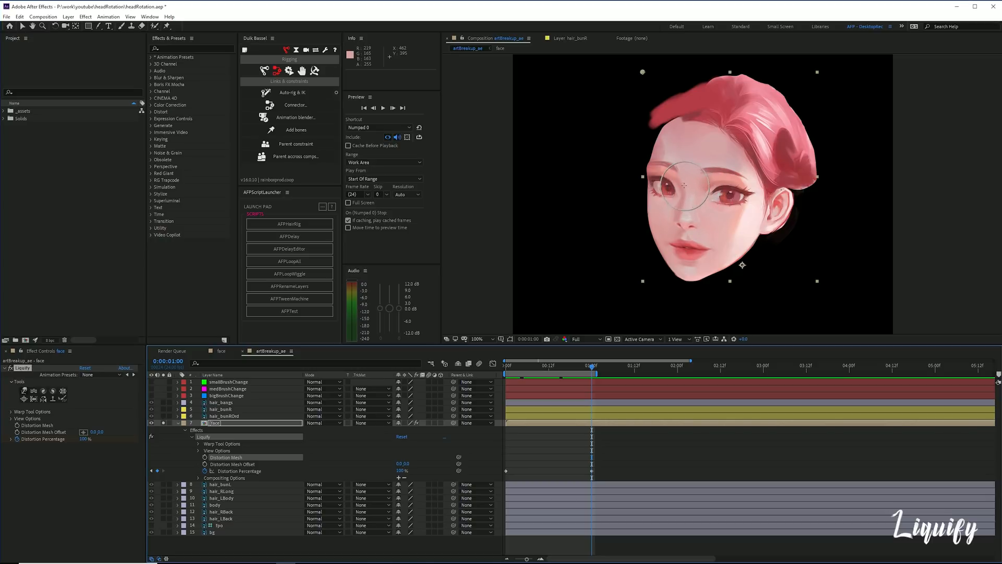
drag(690, 191, 694, 190)
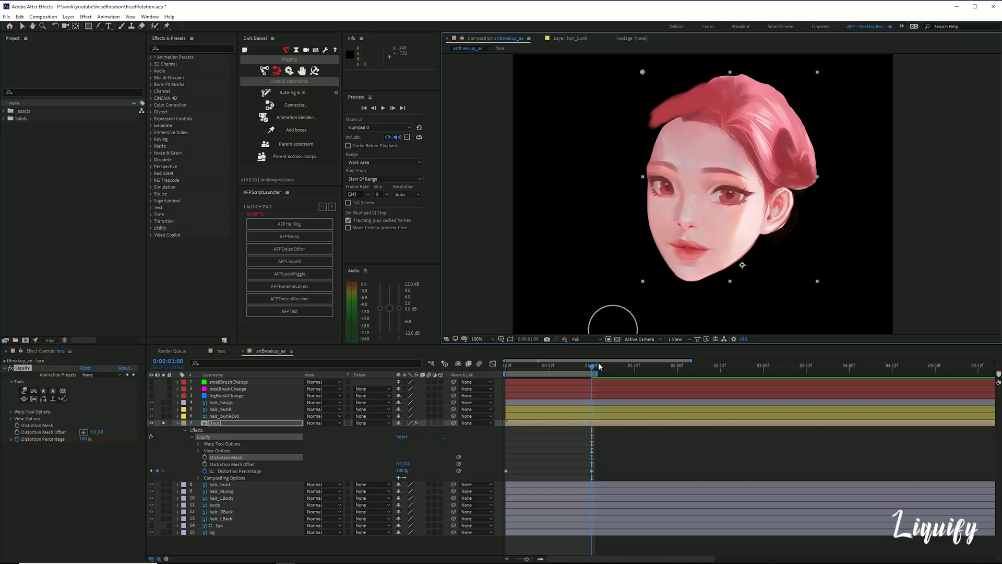
mouse_move(577, 365)
mouse_down()
mouse_move(514, 365)
mouse_move(573, 365)
mouse_up()
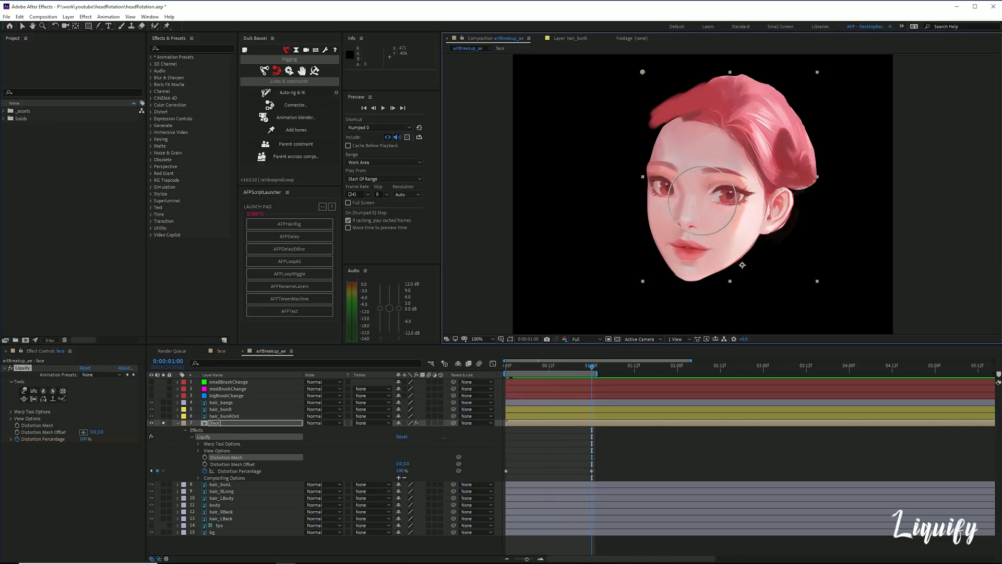
- Warp the brow, eye and cheek on the ear side of the face with Liquify and scrub to check the turn
drag(738, 172, 736, 171)
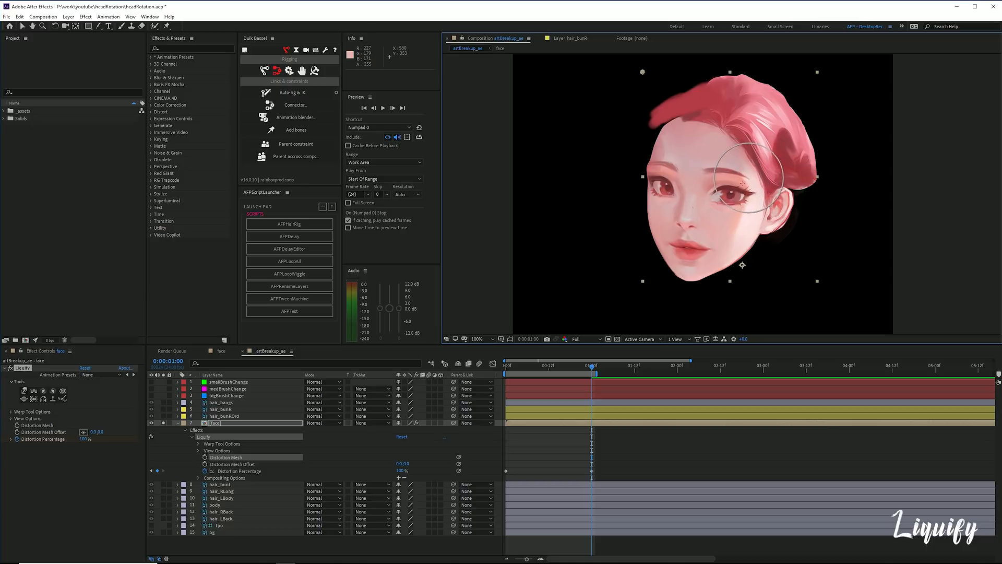
mouse_move(722, 219)
mouse_down()
mouse_move(753, 220)
mouse_move(740, 231)
mouse_move(724, 219)
mouse_move(741, 224)
mouse_up()
drag(543, 365, 591, 365)
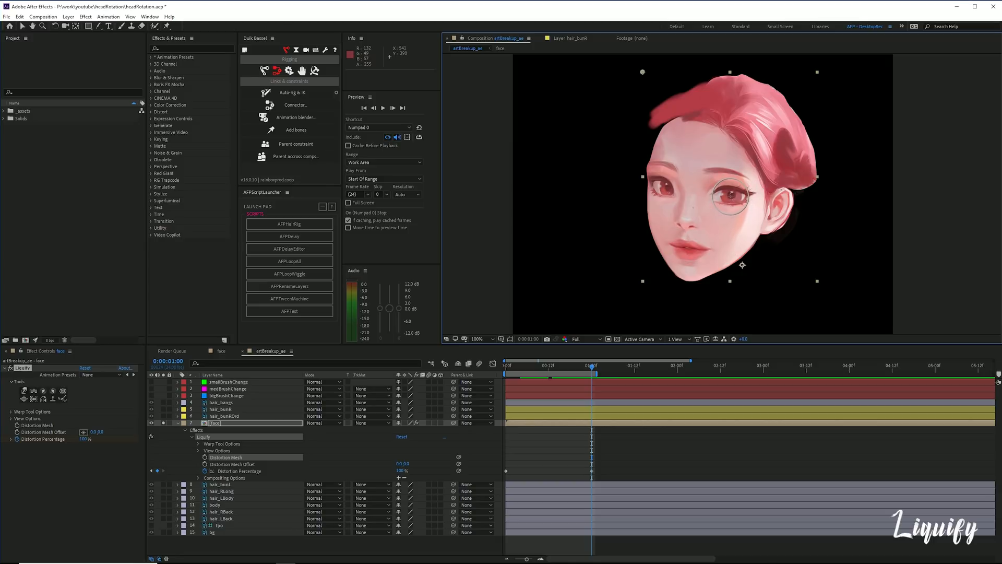
mouse_move(576, 365)
mouse_down()
mouse_move(504, 368)
mouse_move(592, 368)
mouse_up()
- Warp the eye, brow and cheek on the far side of the face with Liquify and scrub the timeline to check the turn
drag(680, 194, 684, 178)
mouse_move(677, 196)
mouse_down()
mouse_move(679, 169)
mouse_move(656, 169)
mouse_up()
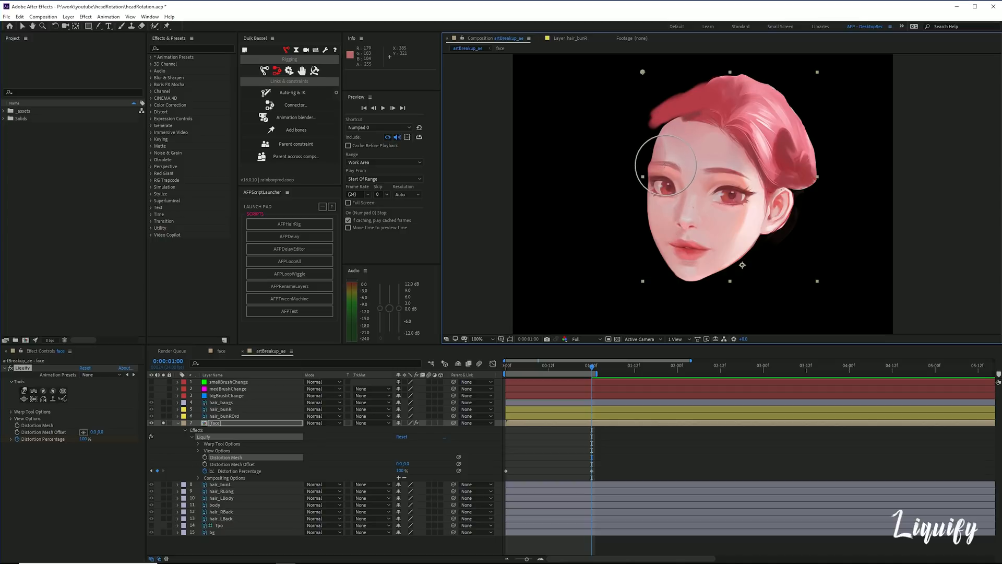
key(space)
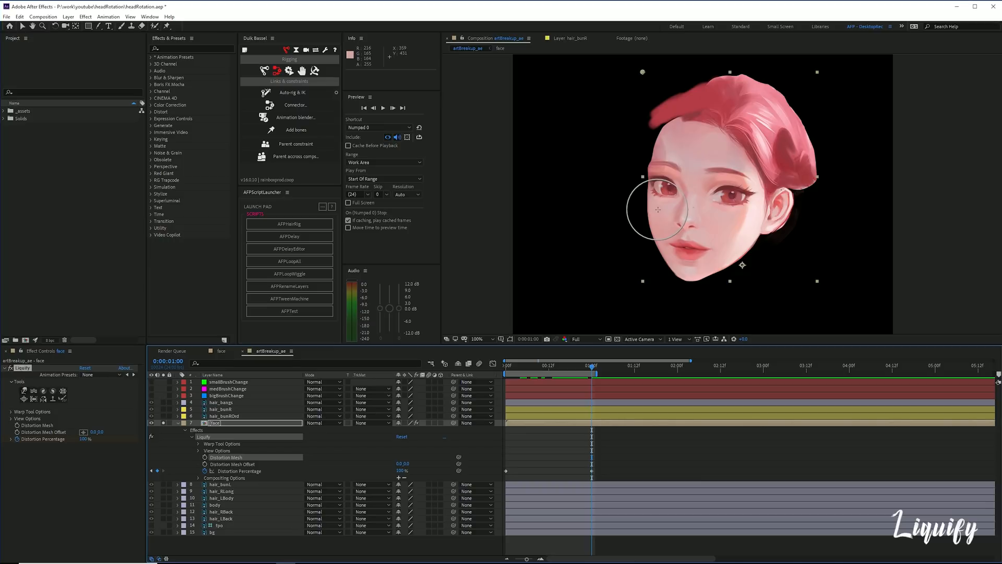
drag(660, 209, 666, 209)
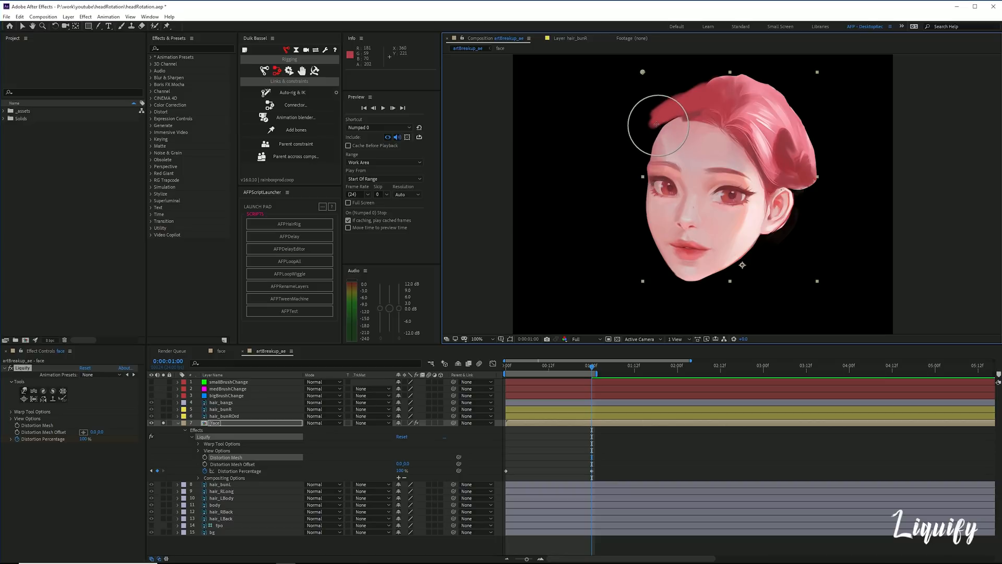
mouse_move(592, 365)
mouse_down()
mouse_move(520, 359)
mouse_move(592, 359)
mouse_up()
click(706, 194)
drag(583, 367, 606, 359)
drag(542, 357, 490, 356)
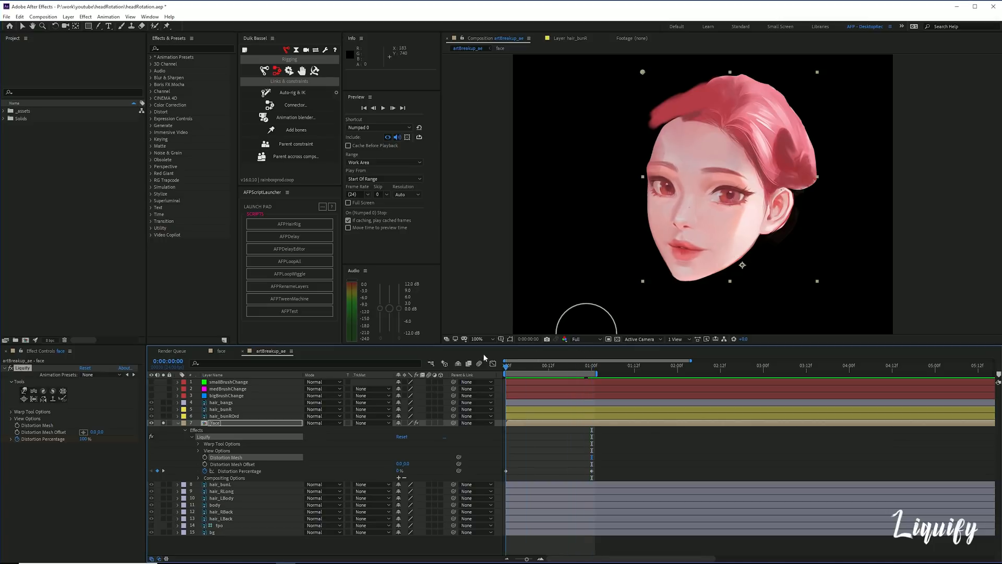
- Show the medBrushChange overlay over the face, enlarge the Liquify brush to suit the marked areas, and hide the overlay
click(163, 389)
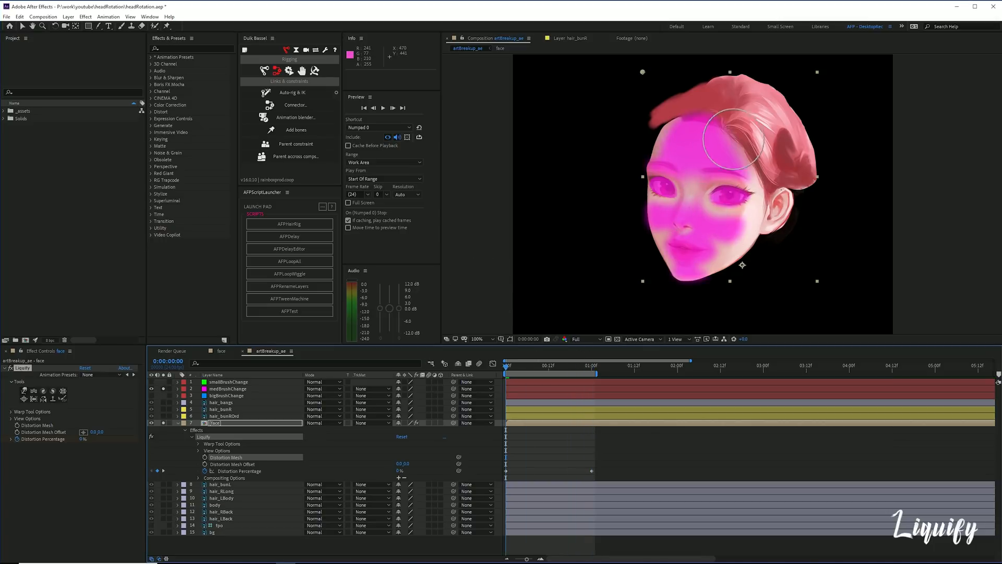
ctrl+drag(694, 161, 749, 162)
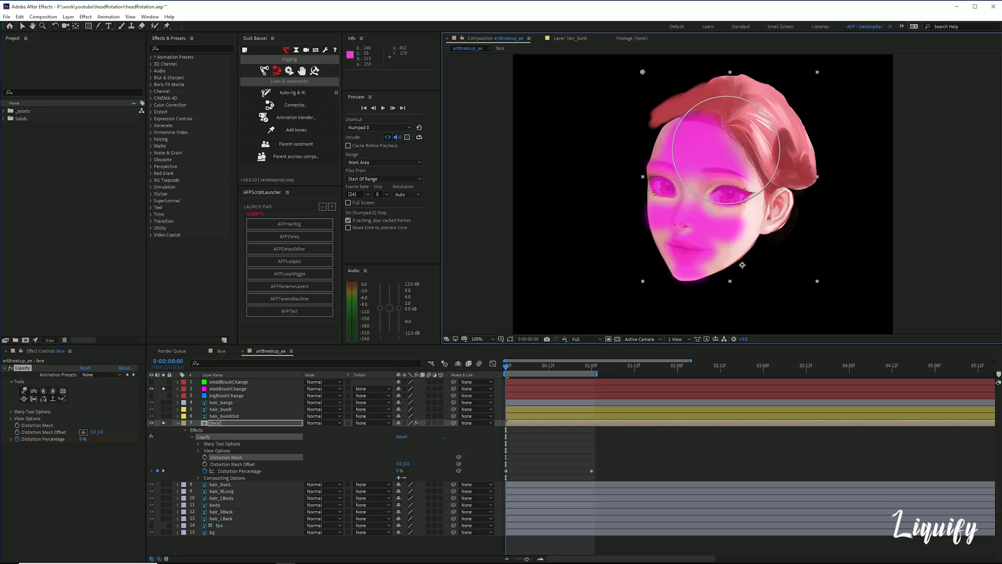
click(152, 388)
- At 0:00:01:00, shift the nose, mouth and ear-side eye with the enlarged Liquify brush, scrubbing between strokes
click(592, 368)
mouse_move(711, 251)
mouse_down()
mouse_move(720, 223)
mouse_move(674, 256)
mouse_move(694, 239)
mouse_move(688, 220)
mouse_move(690, 246)
mouse_move(697, 223)
mouse_up()
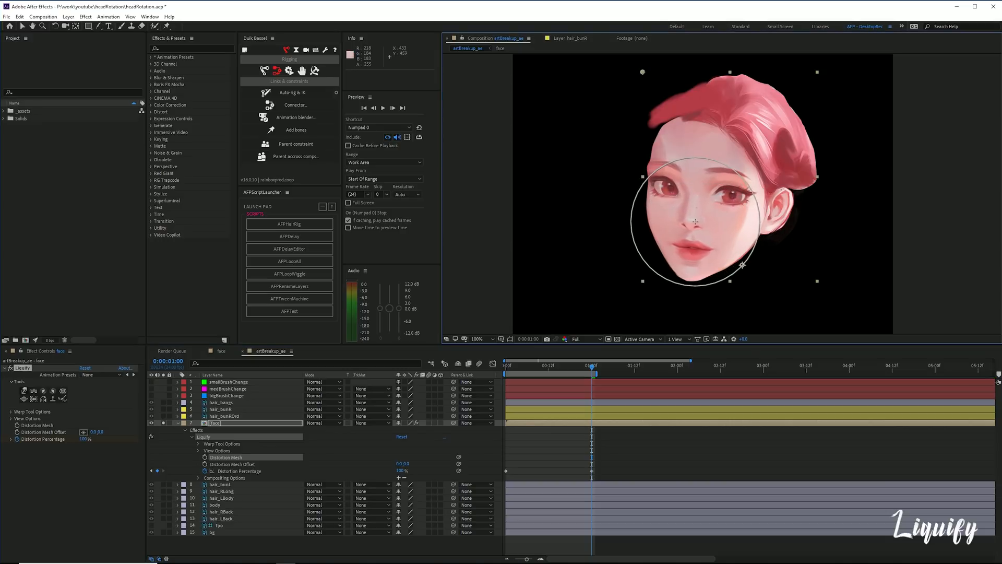
drag(589, 361, 508, 363)
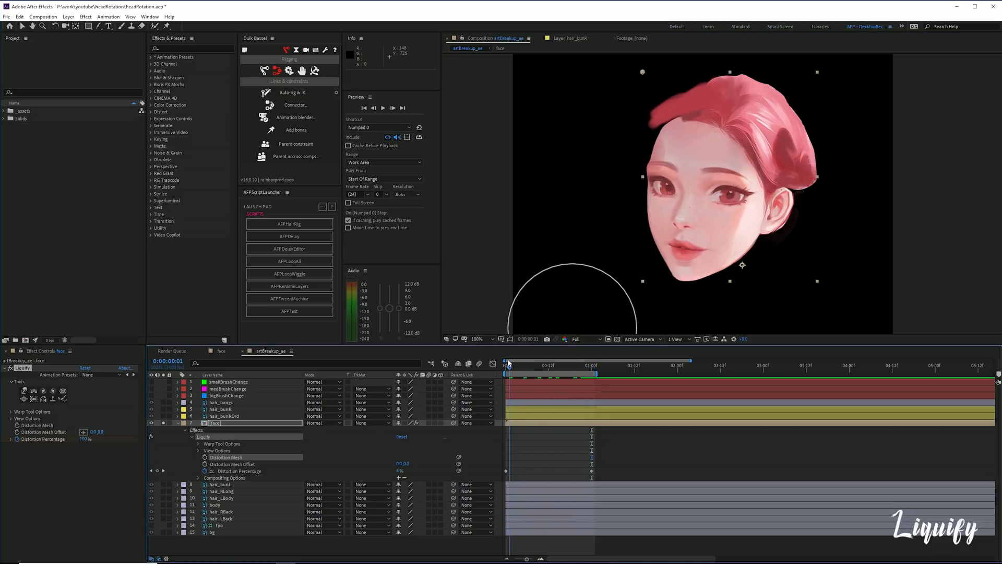
drag(570, 358, 589, 359)
drag(521, 360, 590, 360)
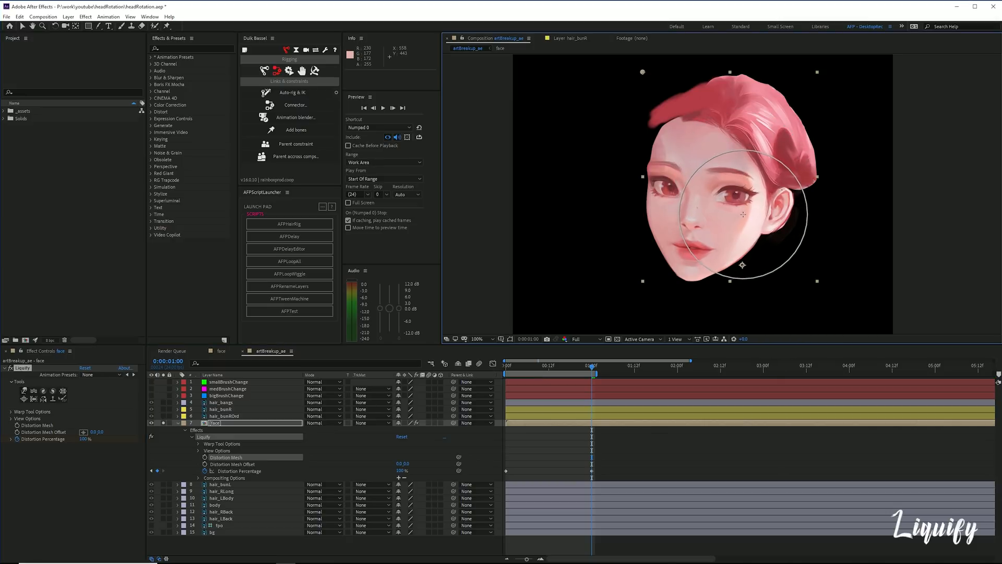
drag(588, 365, 494, 358)
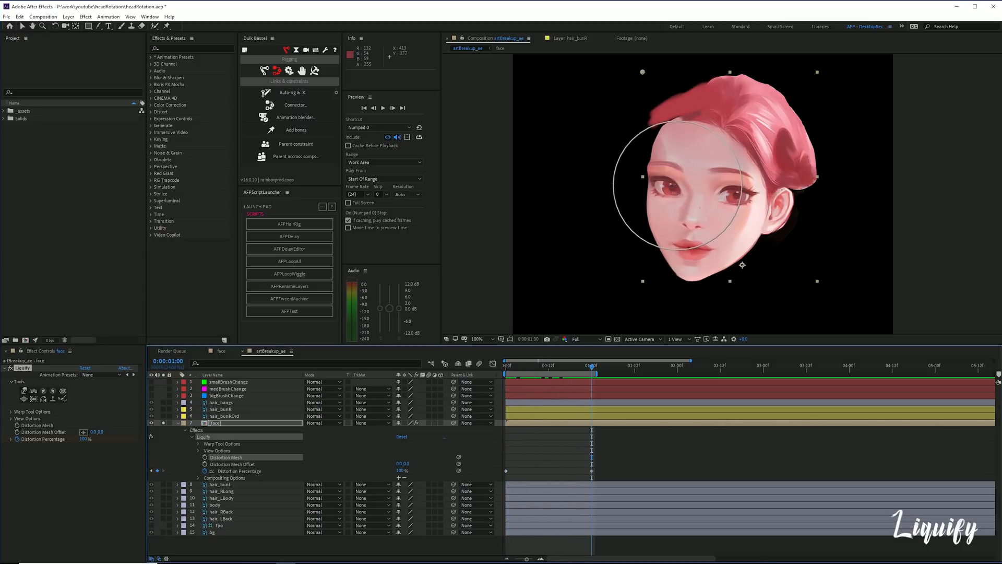
- Nudge the far-side eye and the nose bridge with the large Liquify brush and scrub to check the motion
mouse_move(676, 170)
mouse_down()
mouse_move(686, 170)
mouse_move(684, 193)
mouse_up()
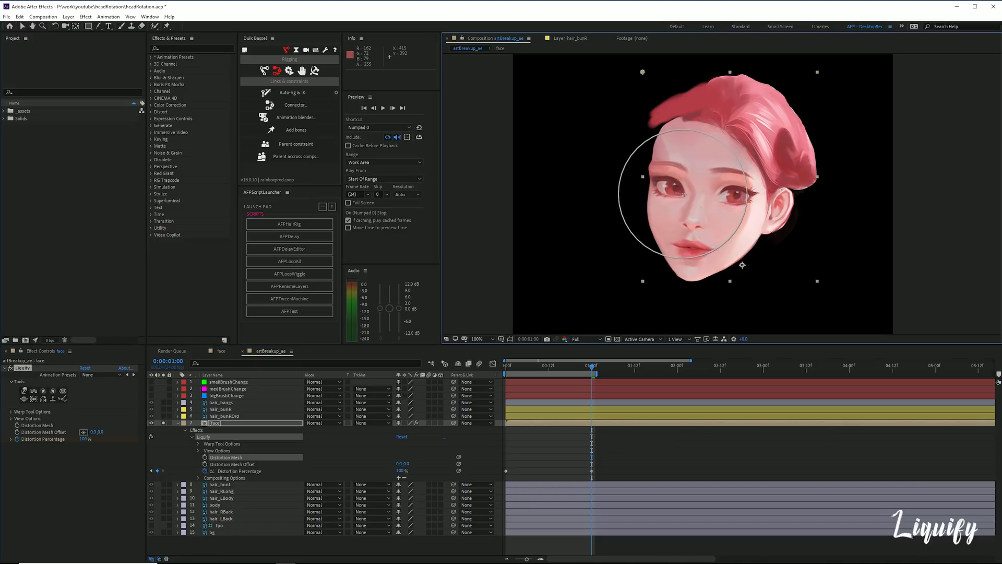
click(696, 196)
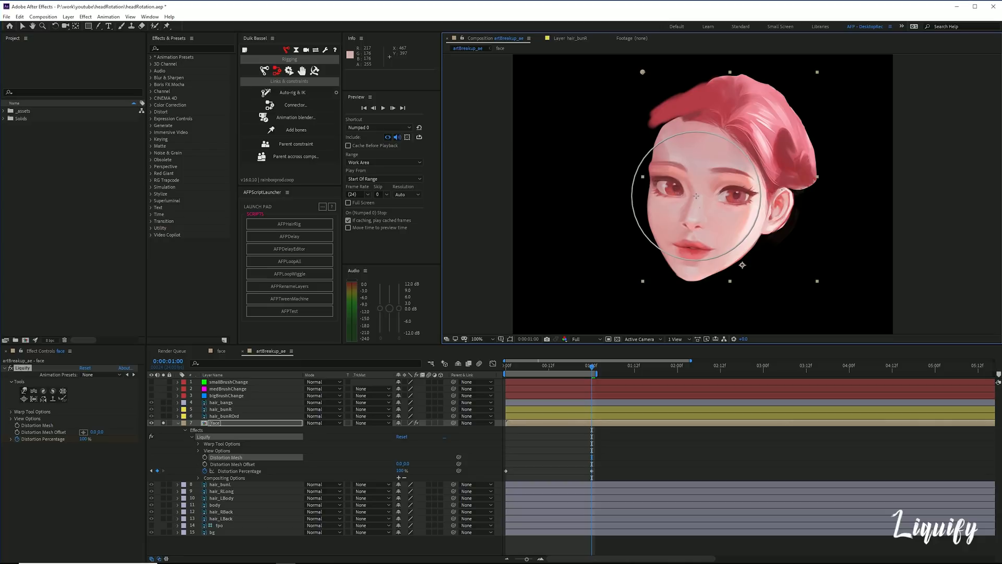
click(576, 365)
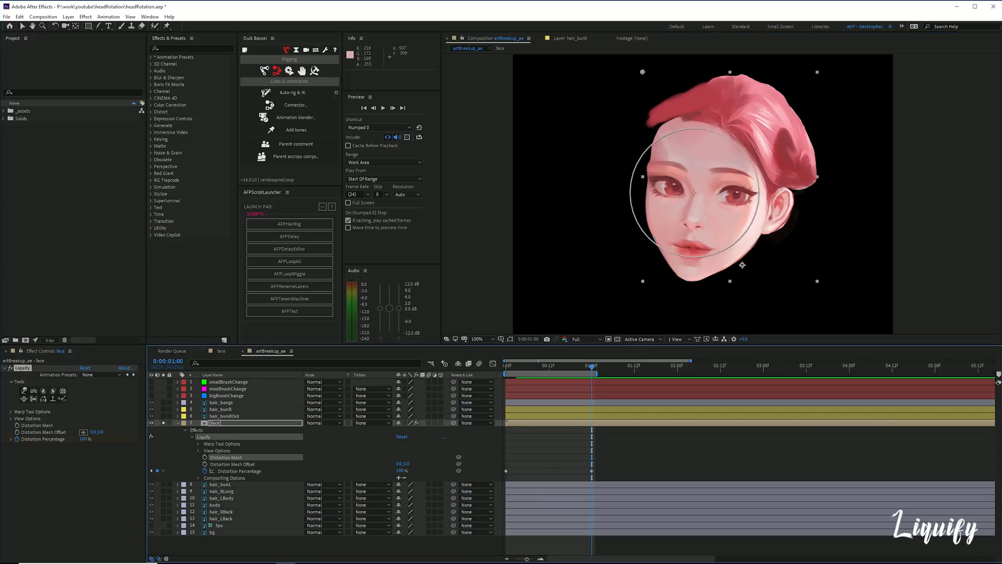
drag(701, 192, 697, 193)
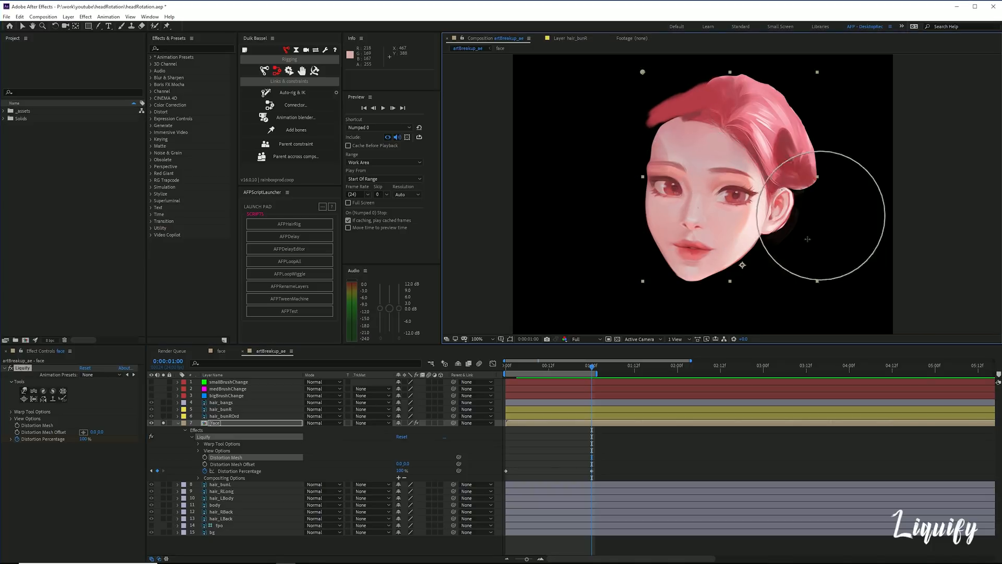
mouse_move(588, 364)
mouse_down()
mouse_move(515, 363)
mouse_move(587, 362)
mouse_up()
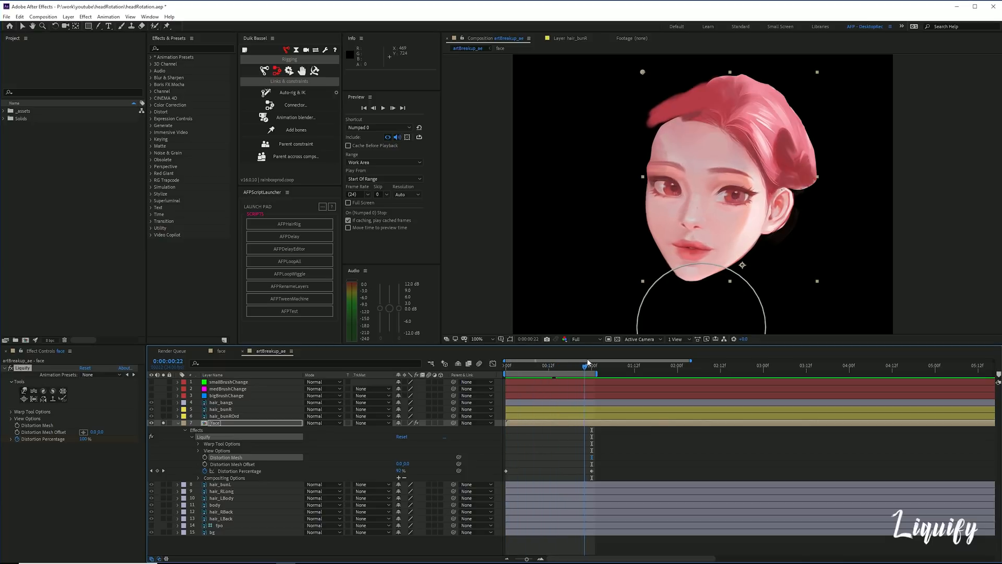
drag(518, 365, 586, 360)
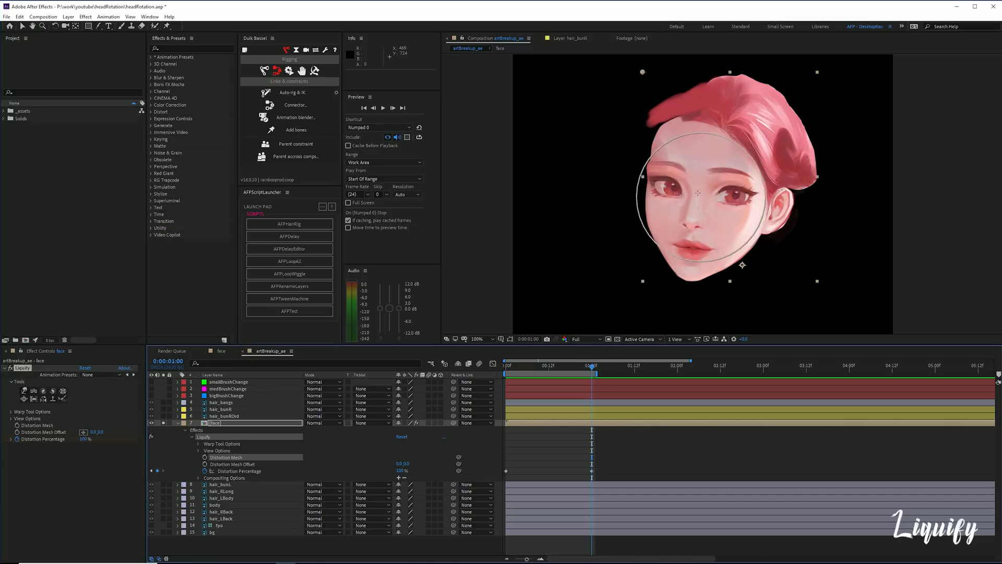
- Adjust the area from the nose bridge to the ear-side eye with Liquify and compare the start and end poses by scrubbing
drag(689, 186, 735, 185)
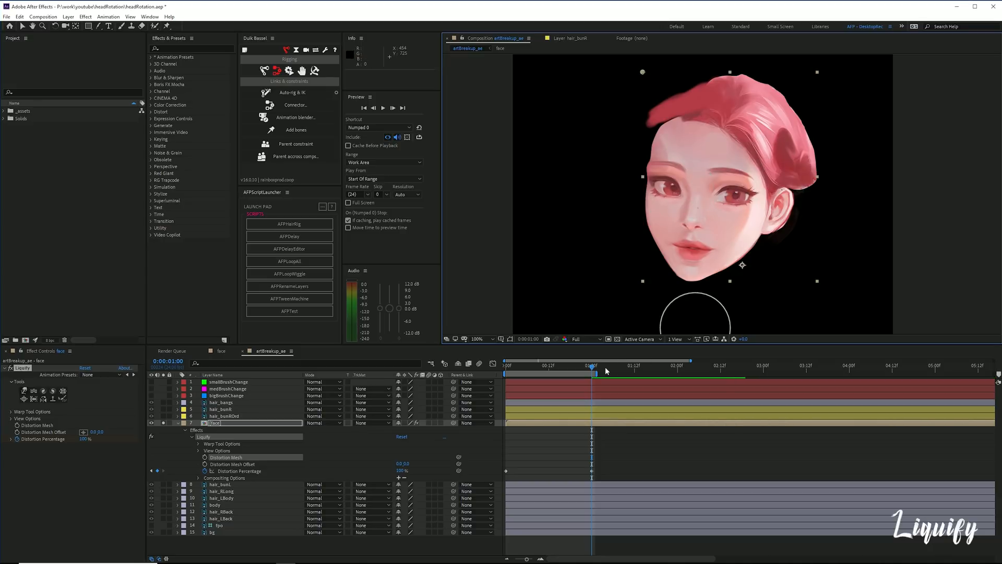
drag(589, 364, 493, 362)
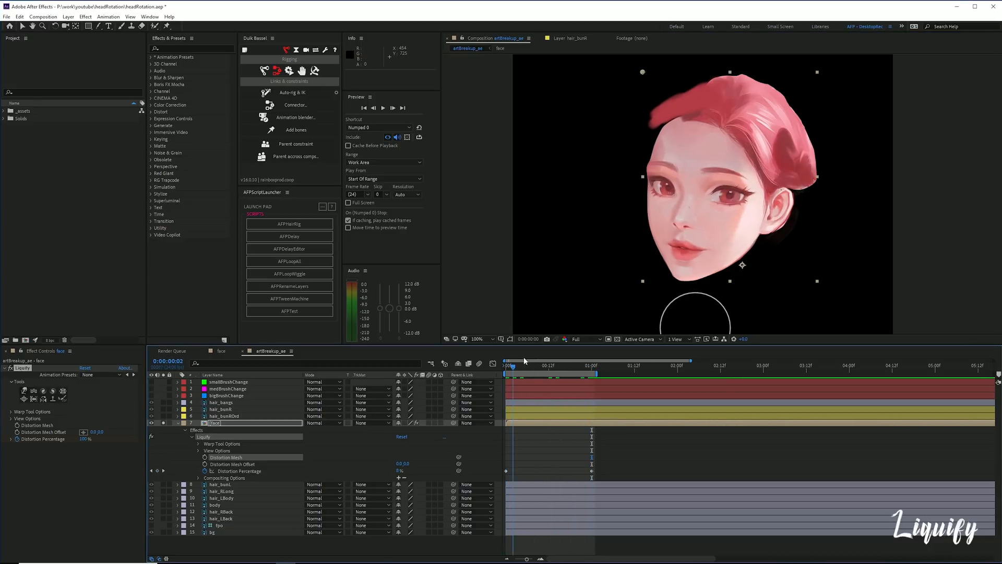
mouse_move(591, 357)
mouse_down()
mouse_move(513, 360)
mouse_move(594, 359)
mouse_up()
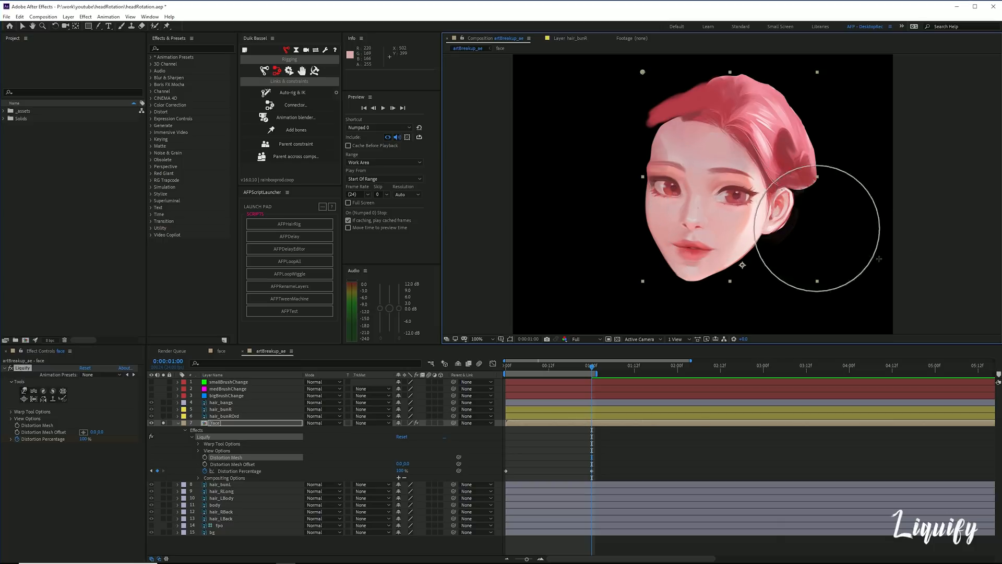
mouse_move(589, 365)
mouse_down()
mouse_move(493, 368)
mouse_move(607, 359)
mouse_up()
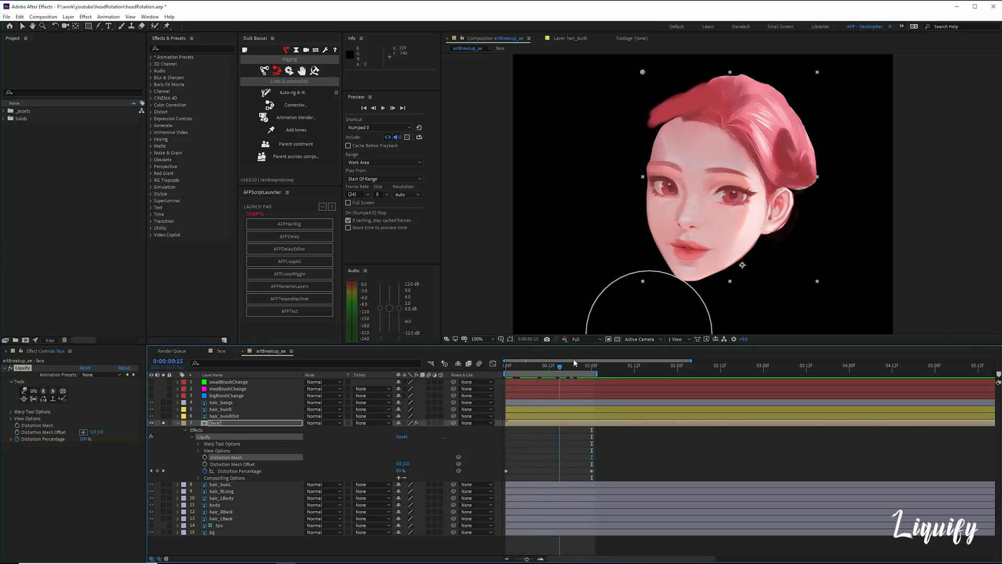
drag(555, 352, 532, 348)
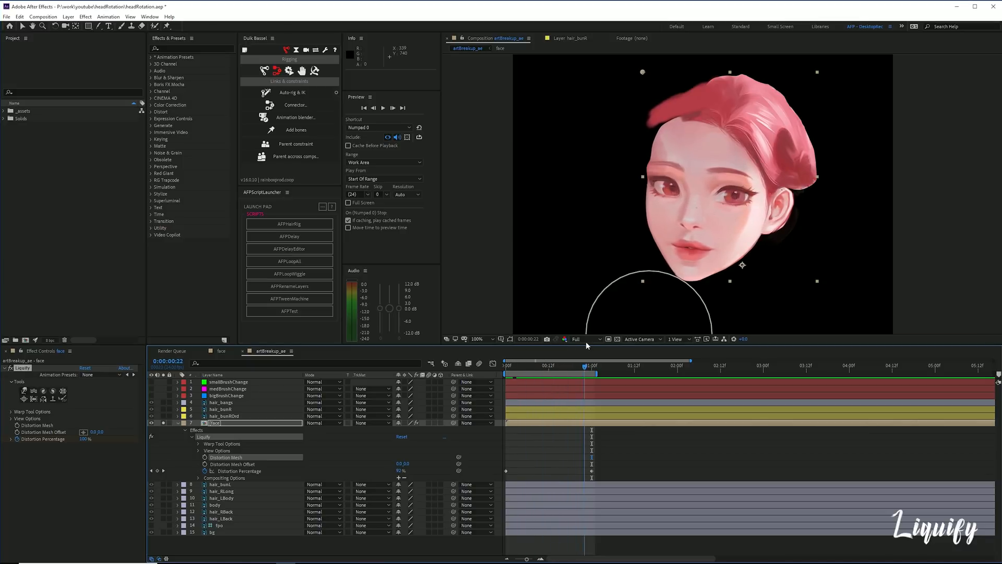
mouse_move(559, 340)
mouse_down()
mouse_move(537, 341)
mouse_move(591, 337)
mouse_up()
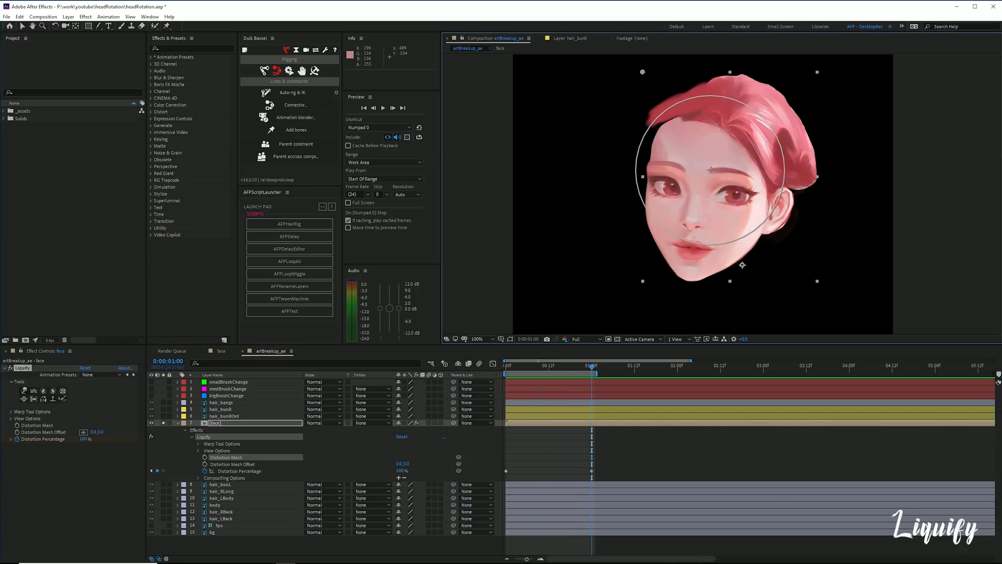
- Warp the ear-side brow and eye with a larger Liquify brush, refine the far cheek with a smaller one, and scrub the result
mouse_move(714, 166)
mouse_down()
mouse_move(704, 161)
mouse_move(748, 172)
mouse_up()
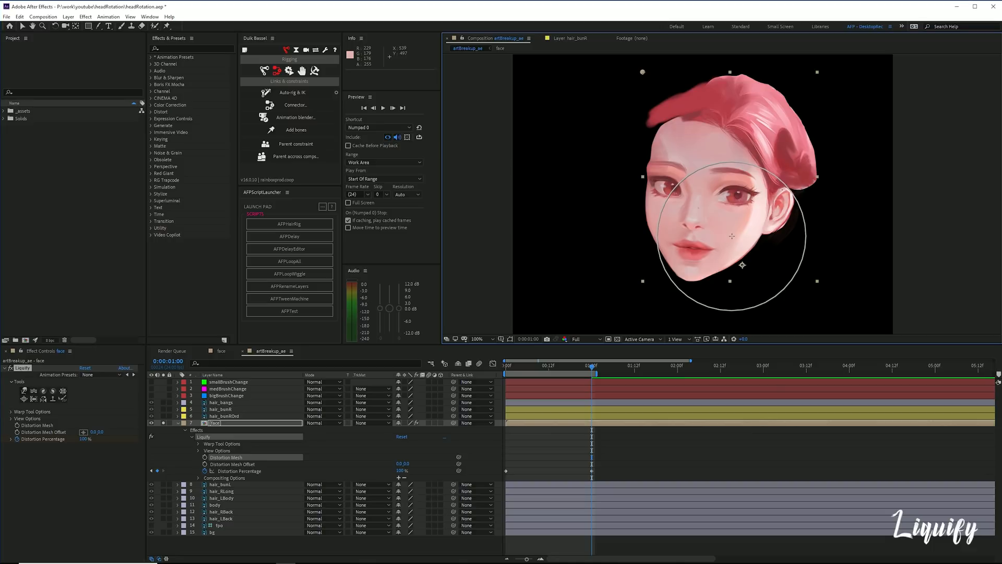
click(517, 365)
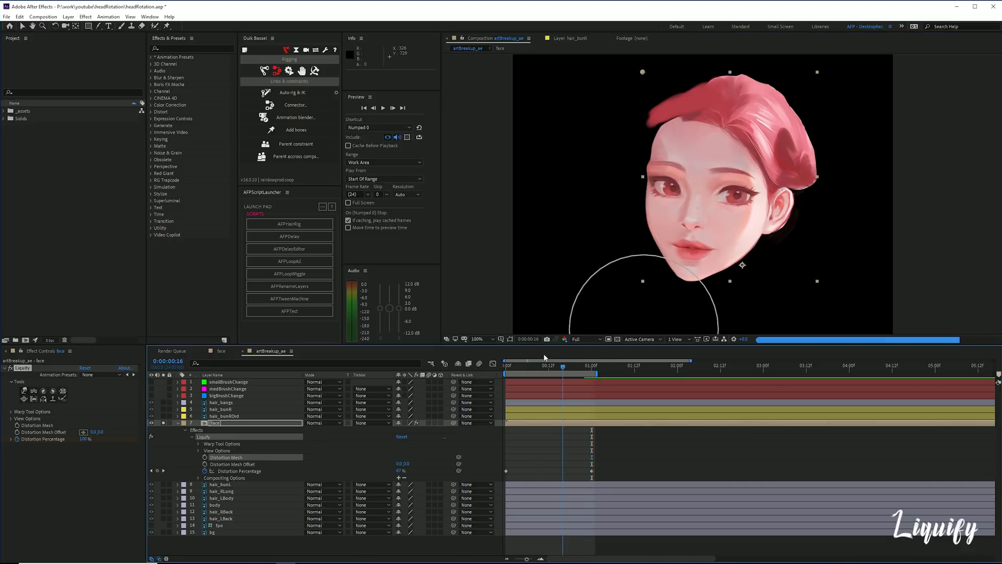
drag(509, 354, 591, 350)
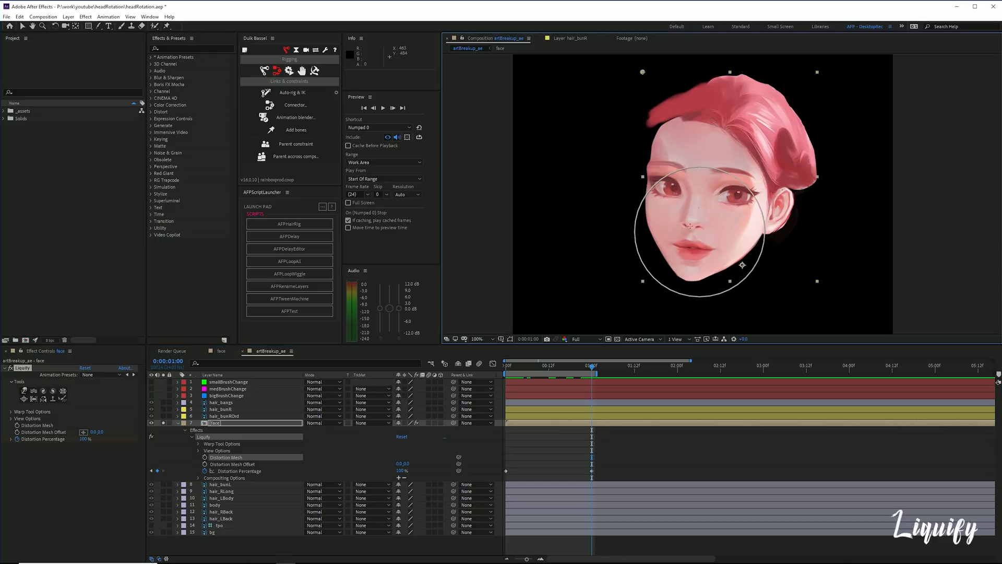
drag(670, 224, 665, 222)
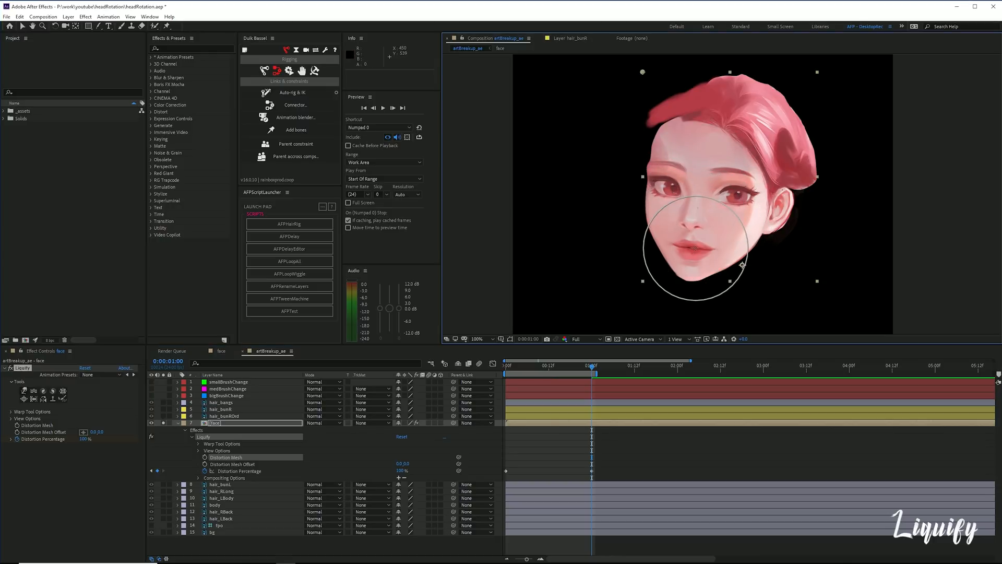
mouse_move(584, 364)
mouse_down()
mouse_move(516, 358)
mouse_move(558, 371)
mouse_up()
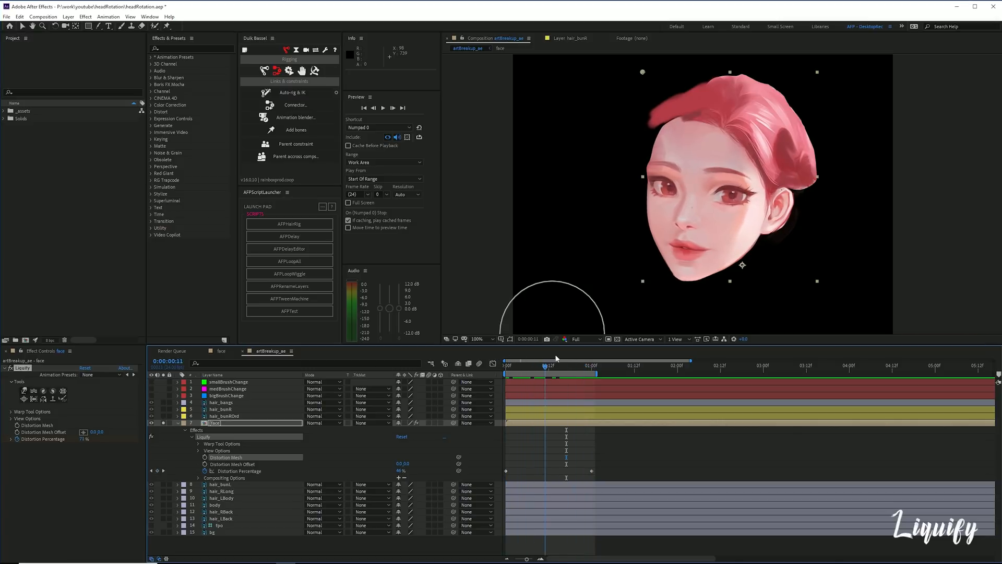
drag(573, 357, 510, 358)
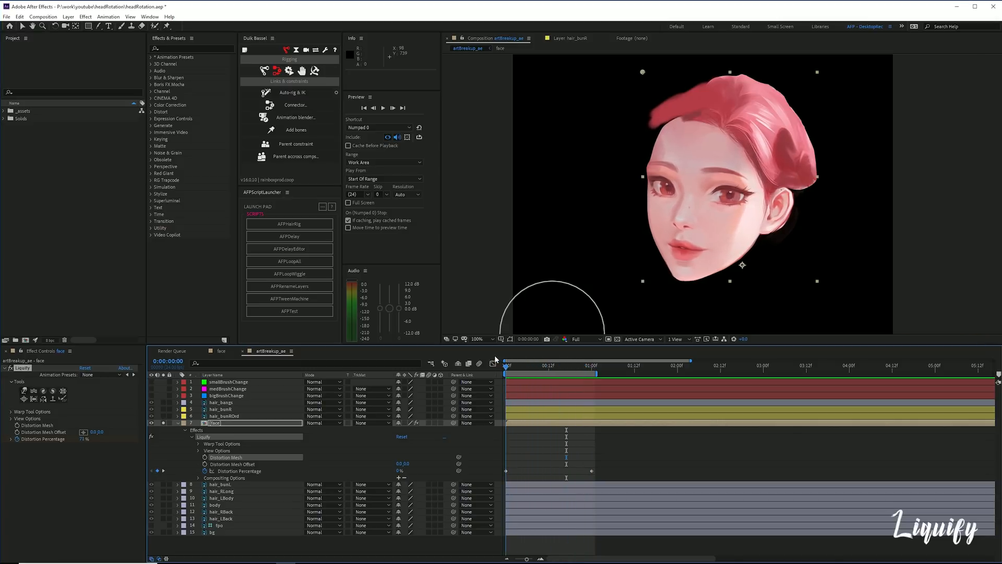
- At 0:00:01:00, refine the nose and far cheek with a smaller Liquify brush and scrub through the head turn
key(k)
drag(693, 225, 672, 217)
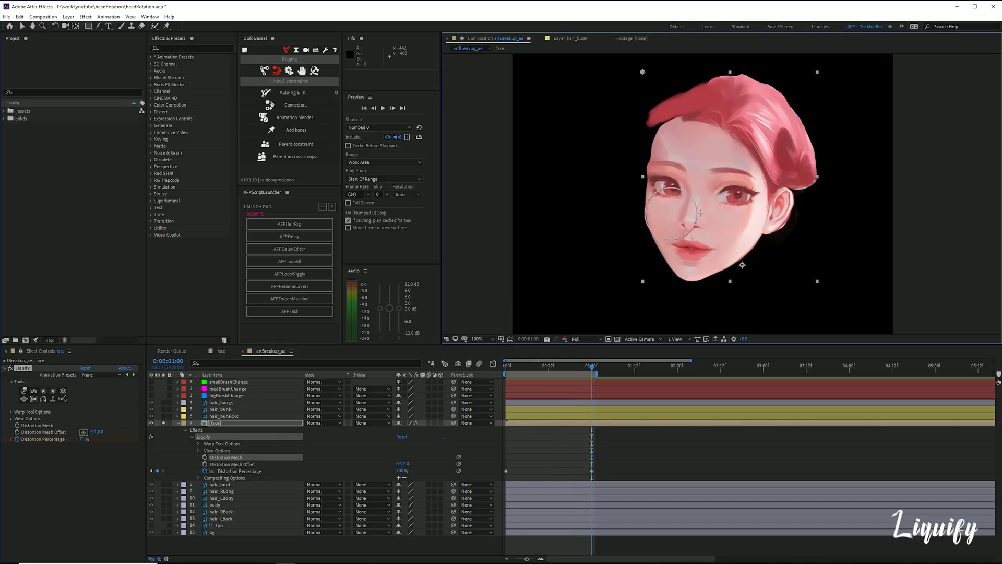
drag(584, 367, 485, 364)
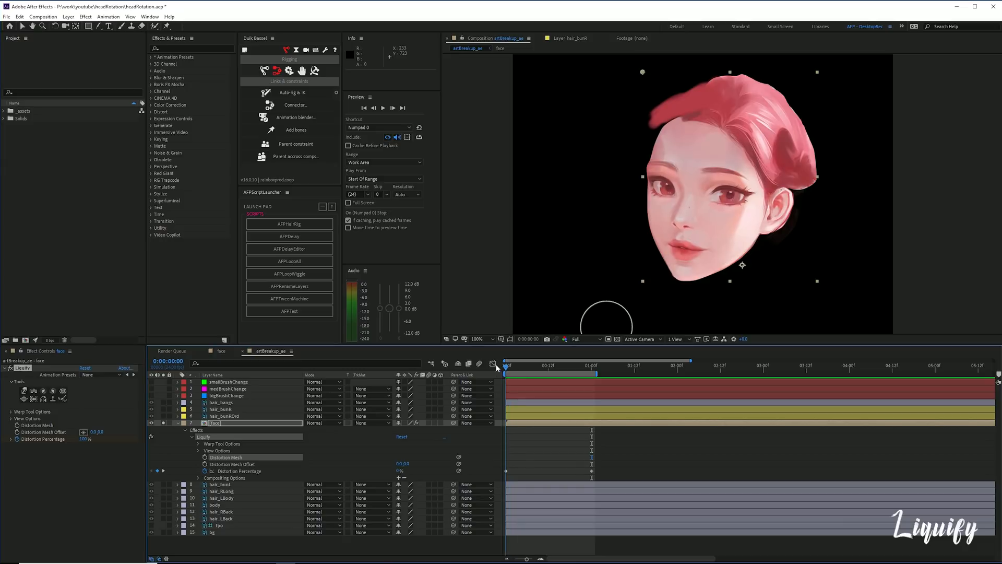
mouse_move(579, 357)
mouse_down()
mouse_move(545, 359)
mouse_move(598, 356)
mouse_move(542, 357)
mouse_move(570, 358)
mouse_up()
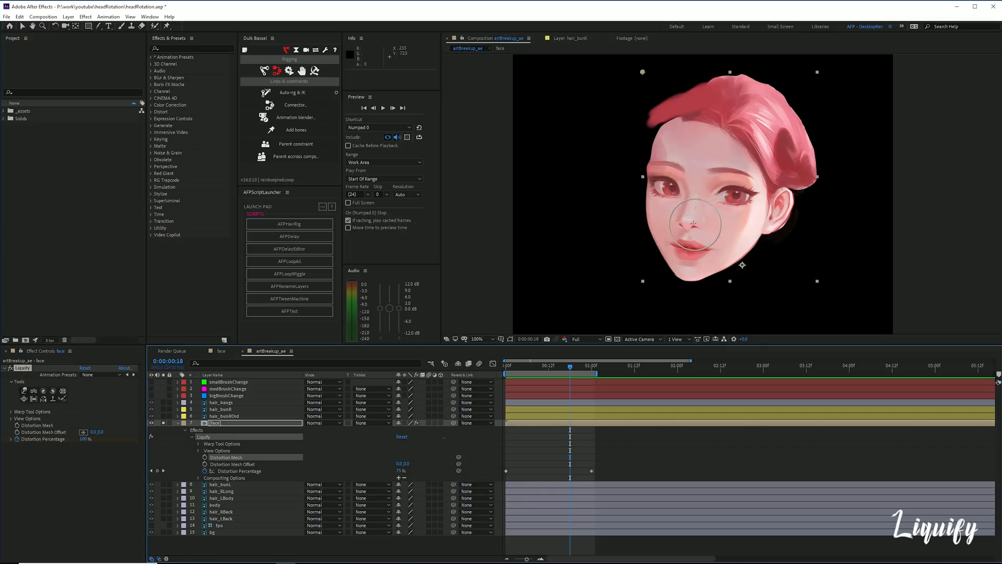
- Turn on the Liquify effect's View Mesh option and warp the far corner of the lips with a small brush at 0:00:00:18
click(11, 419)
click(81, 426)
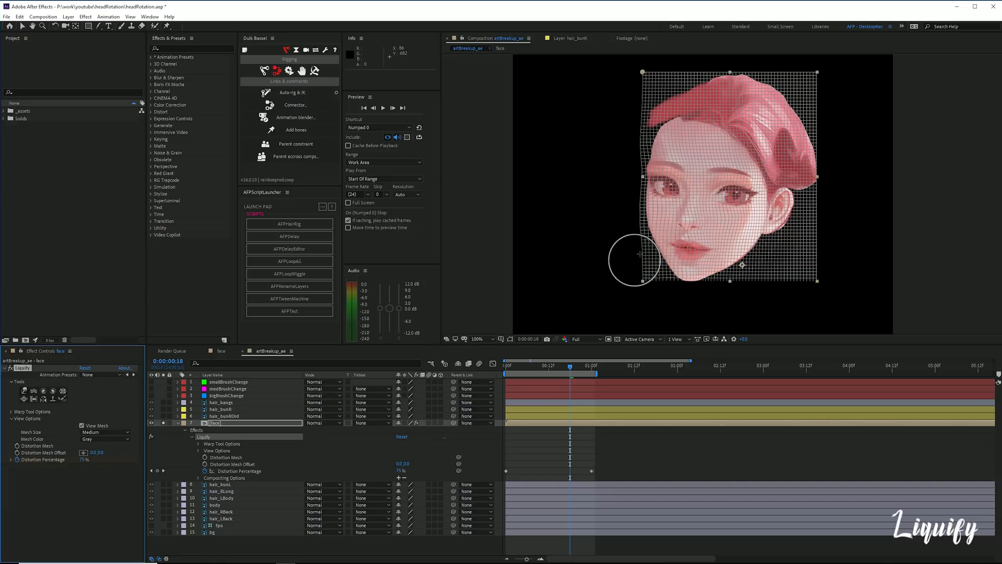
scroll(664, 245, up, 1)
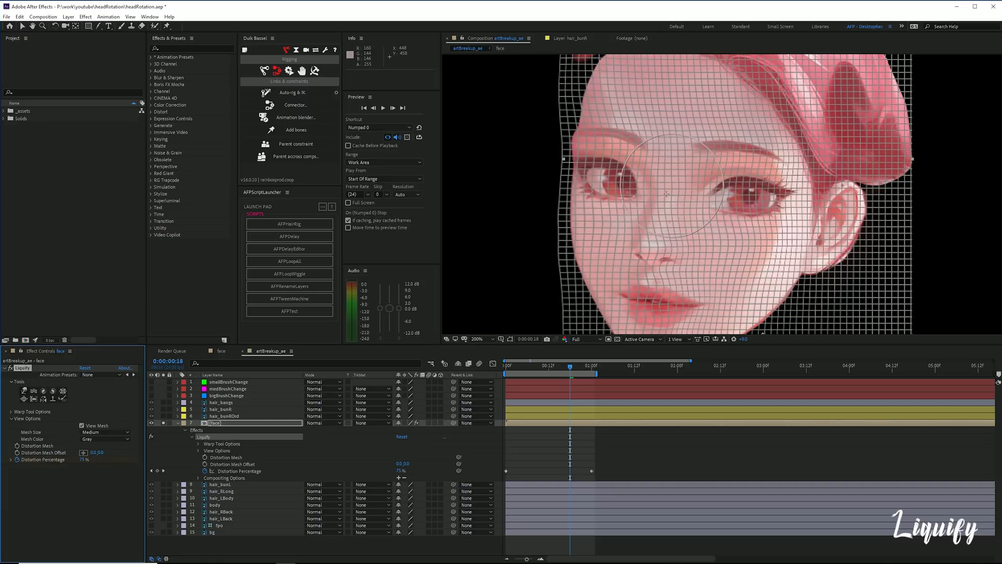
drag(685, 228, 687, 218)
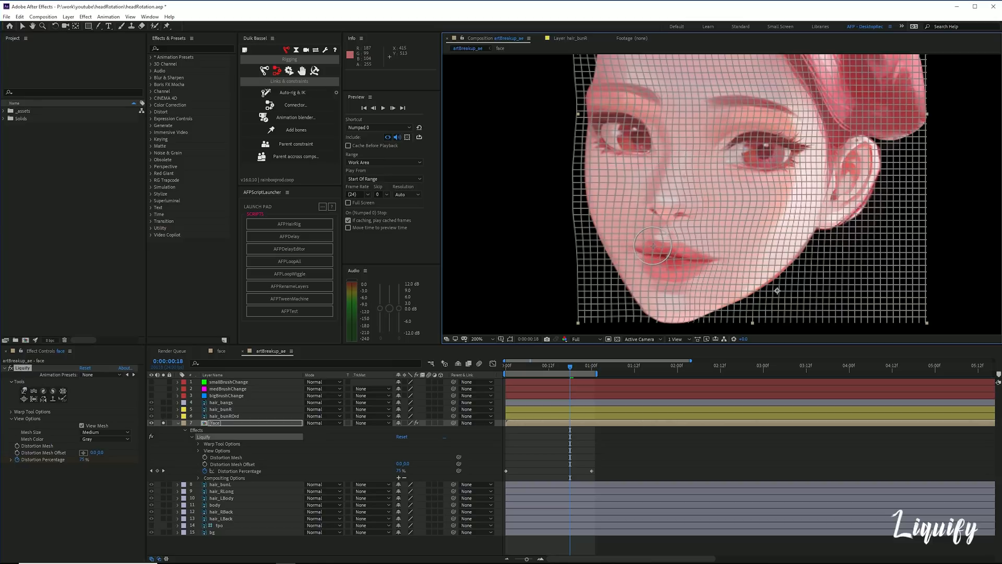
drag(651, 246, 642, 246)
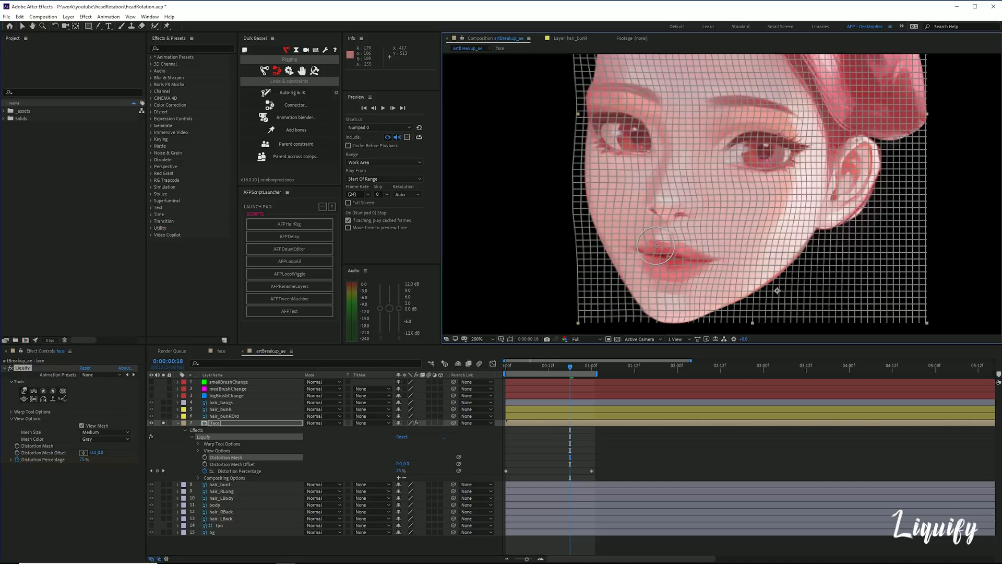
- Warp the far corner of the lips and the nose area with Liquify, and turn off the View Mesh option
drag(643, 232, 654, 240)
drag(659, 201, 713, 217)
mouse_move(652, 193)
mouse_down()
mouse_move(634, 202)
mouse_move(647, 203)
mouse_up()
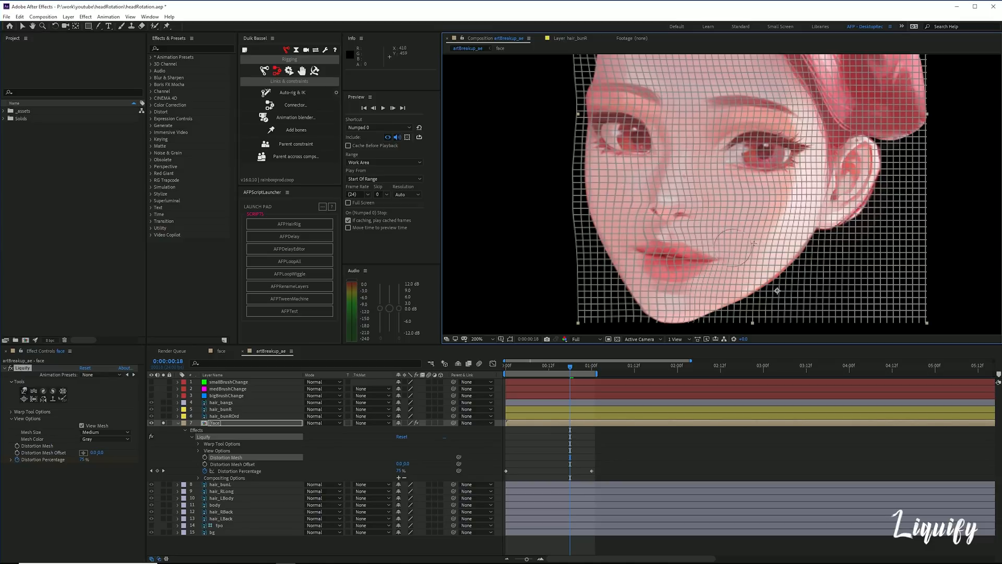
drag(641, 271, 645, 269)
click(81, 425)
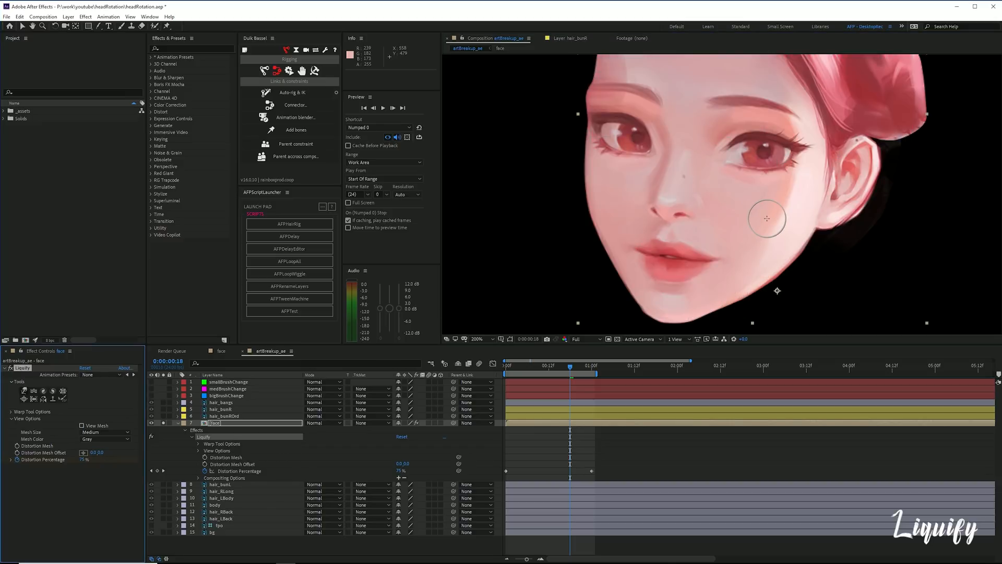
- Play a preview of the whole head-turn animation to check the warped lips and nose
key(comma)
key(space)
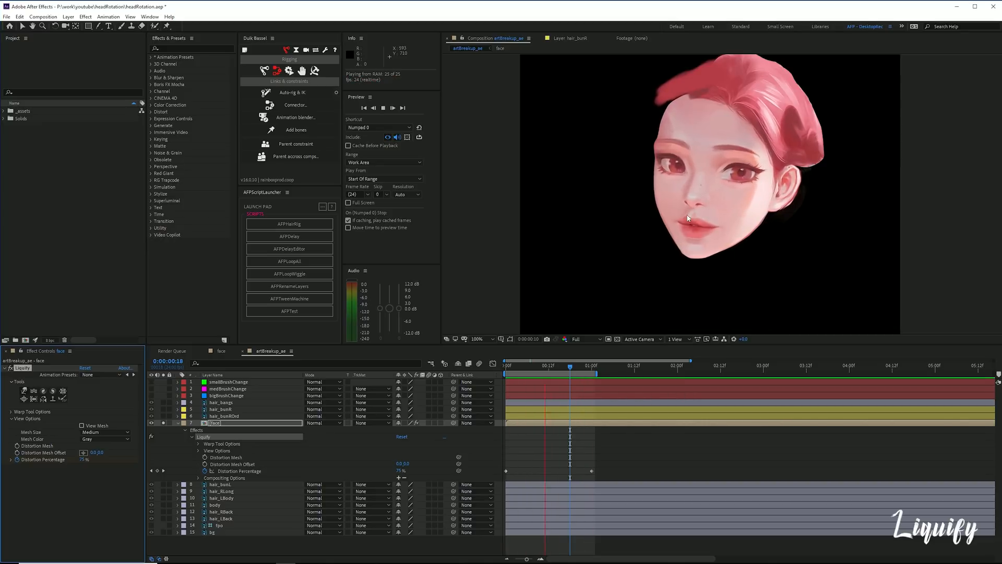
key(space)
- Go to 0:00:01:00 and briefly show the bigBrushChange overlay to check the area meant for large brush changes
mouse_move(575, 372)
mouse_down()
mouse_move(519, 376)
mouse_move(591, 372)
mouse_up()
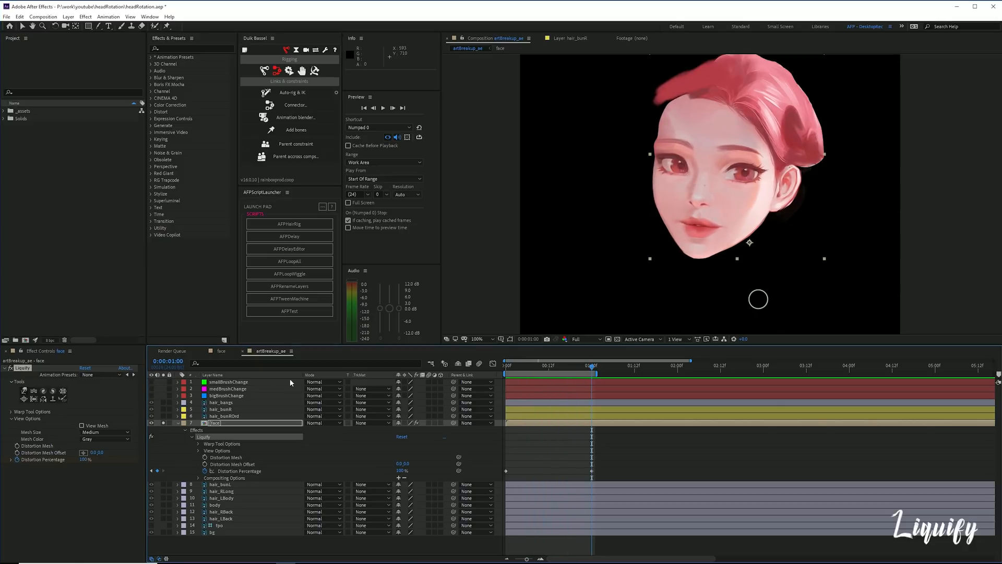
click(151, 395)
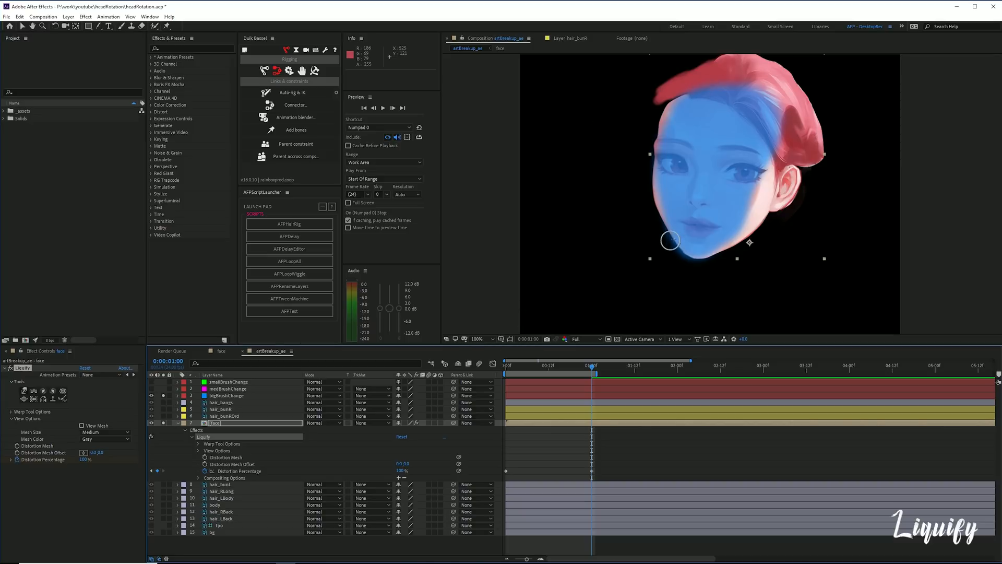
mouse_move(588, 364)
mouse_down()
mouse_move(506, 365)
mouse_move(588, 365)
mouse_up()
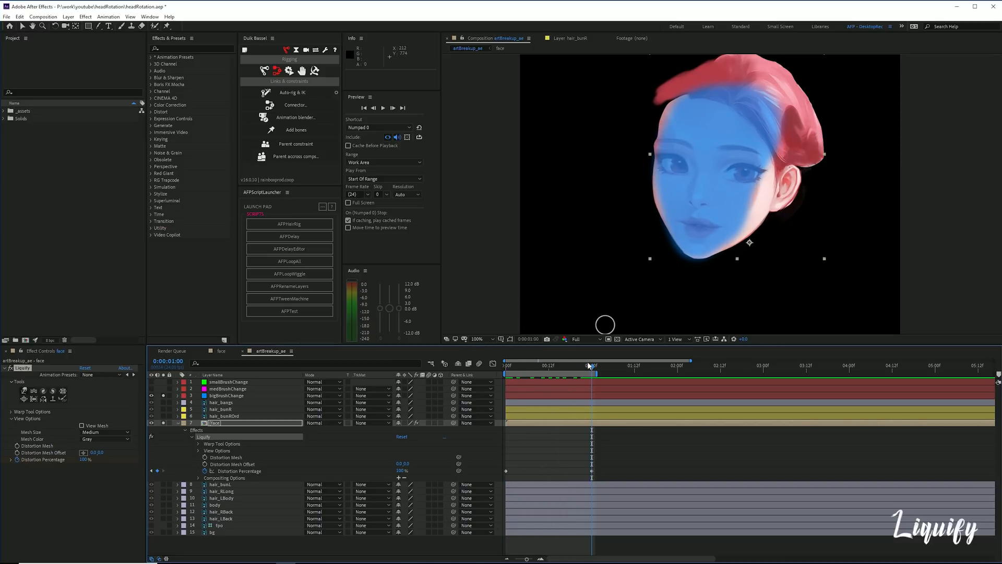
click(152, 395)
- Using the Liquify Warp tool with a much larger brush, shift the mouth, nose and brow area slightly toward the ear
click(26, 392)
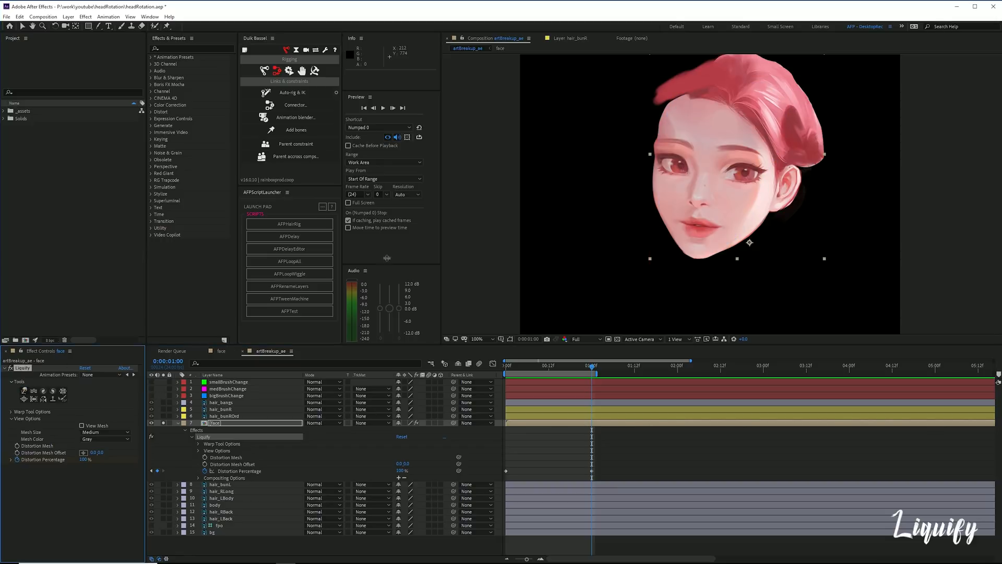
mouse_move(711, 217)
ctrl+mouse_down()
mouse_move(796, 125)
mouse_move(735, 126)
mouse_move(779, 162)
ctrl+mouse_up()
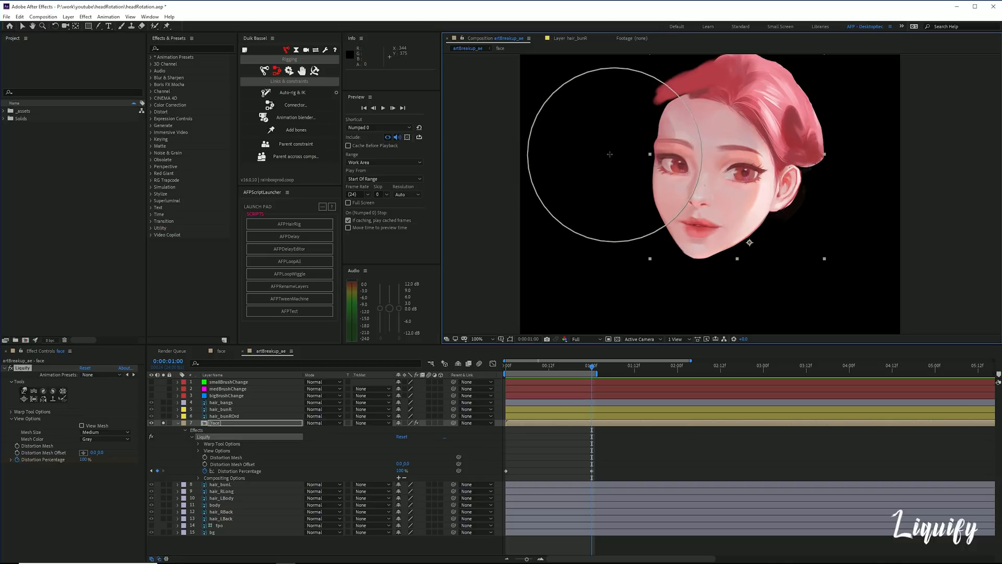
drag(698, 228, 704, 228)
drag(699, 194, 707, 194)
drag(711, 147, 719, 145)
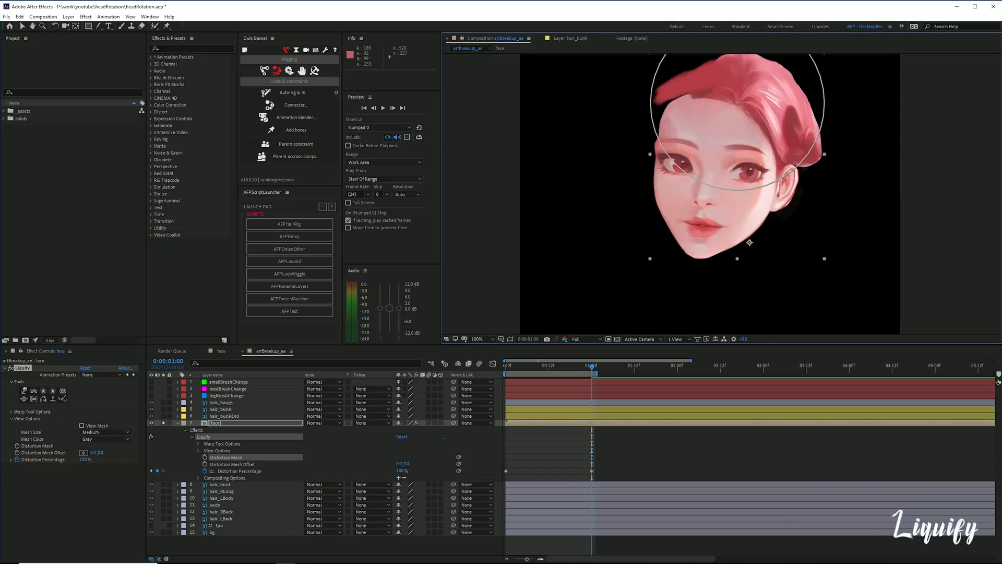
- Resize the Liquify brush and push the far cheek slightly outward at 0:00:01:00
ctrl+drag(722, 166, 700, 166)
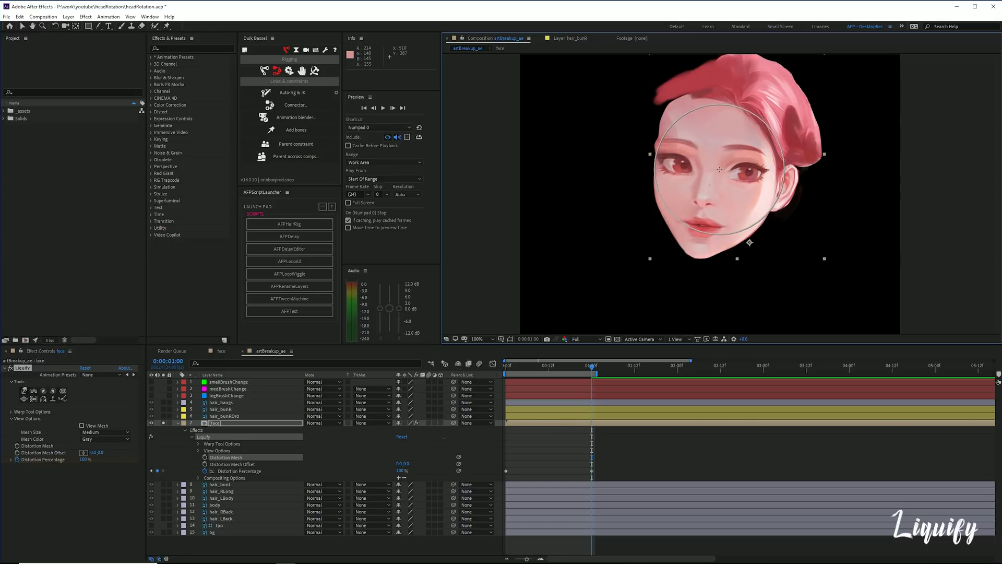
ctrl+drag(664, 111, 679, 78)
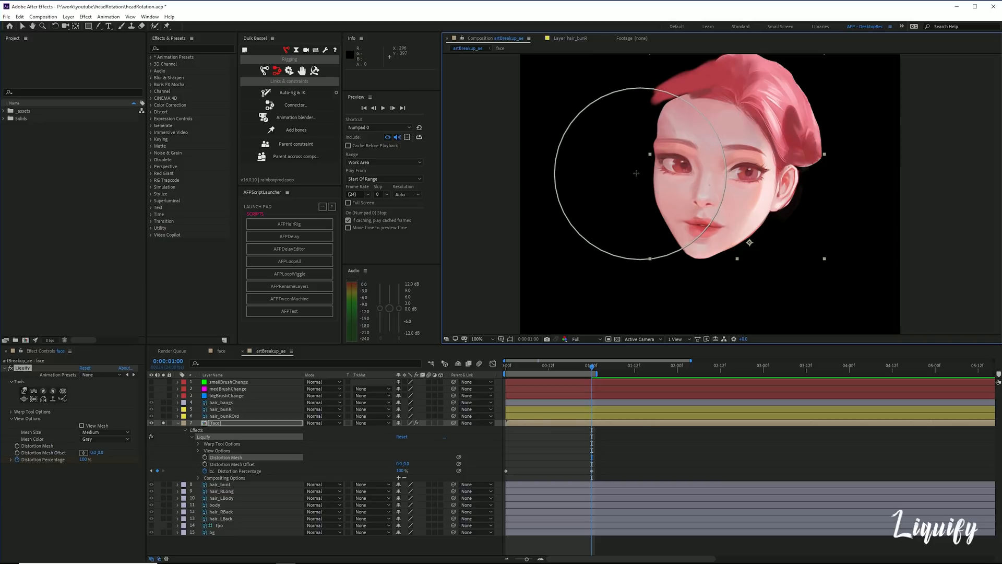
drag(646, 220, 641, 221)
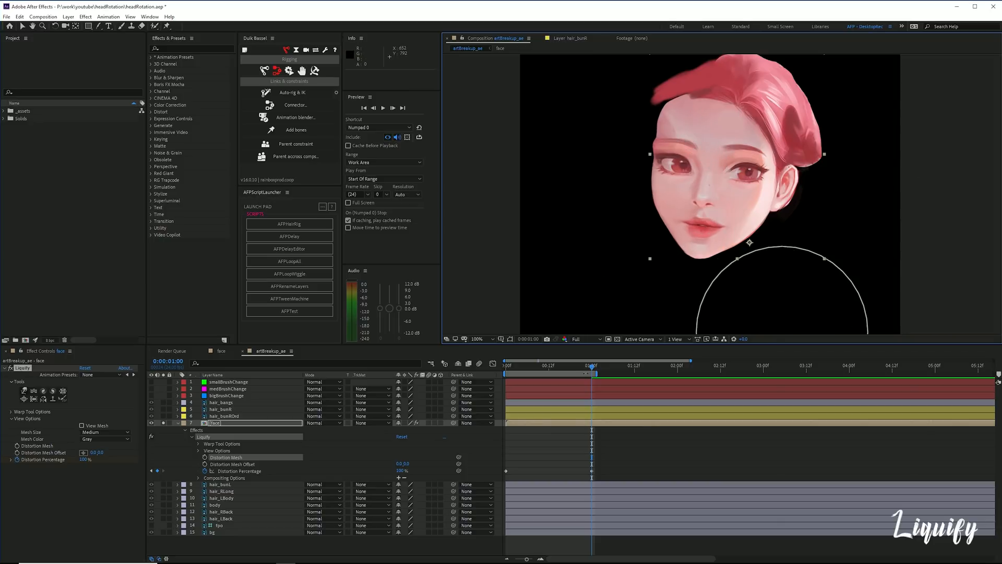
- Preview and scrub the head turn to compare its start and end poses, ending at 0:00:01:00
key(KP_0)
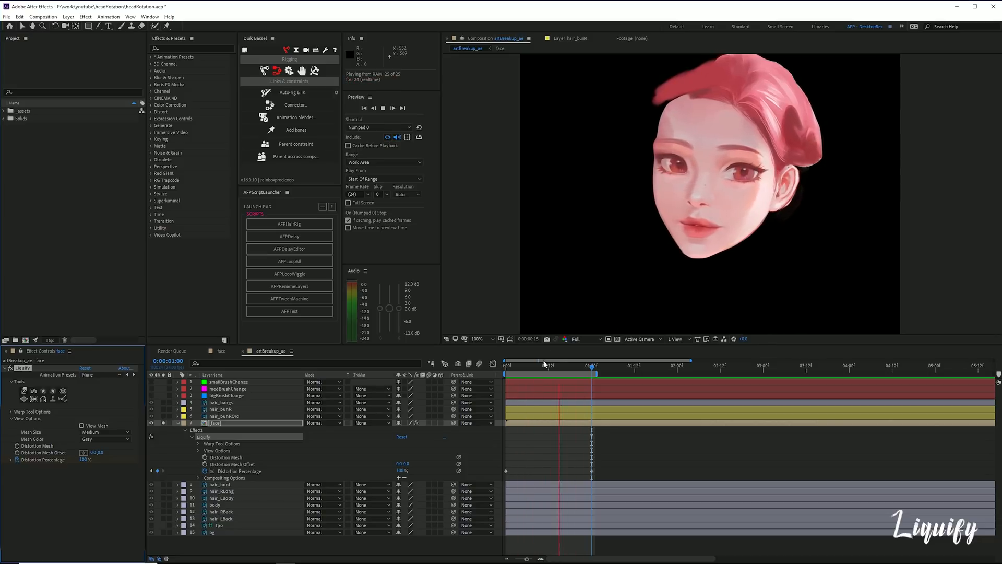
key(space)
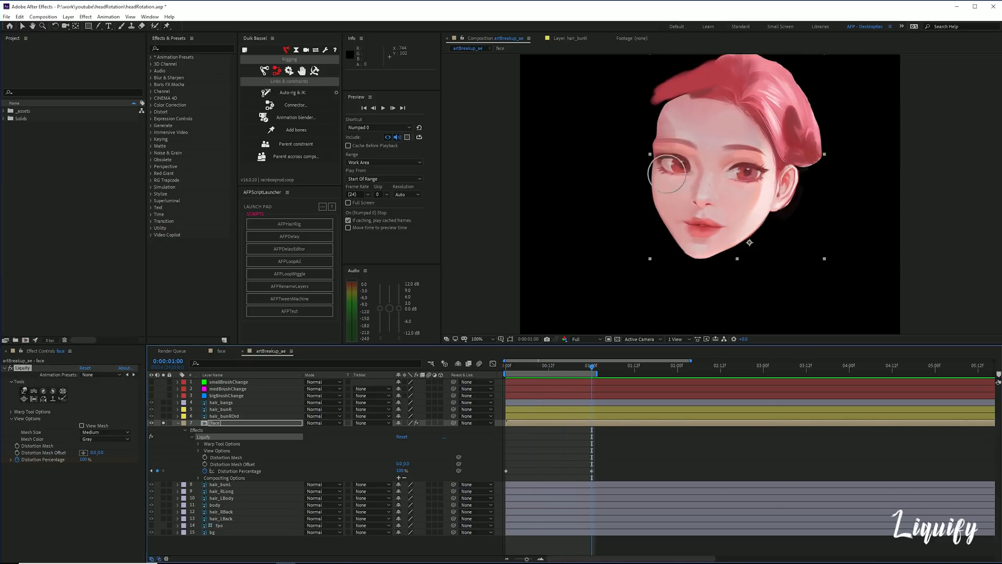
drag(580, 367, 554, 360)
key(space)
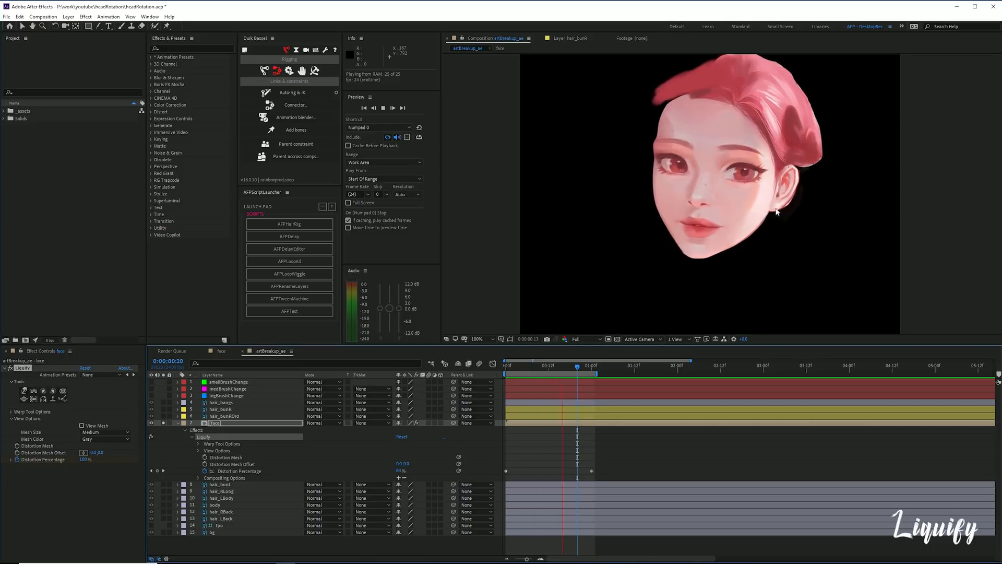
key(space)
drag(510, 368, 588, 370)
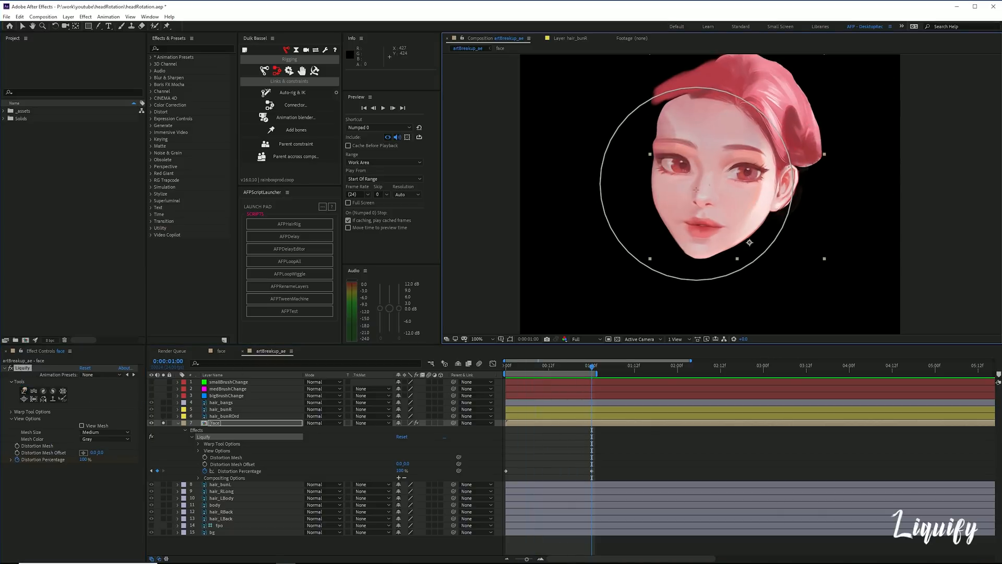
- Undo the last Liquify change, replay the head turn and return to 0:00:01:00
key(ctrl+z)
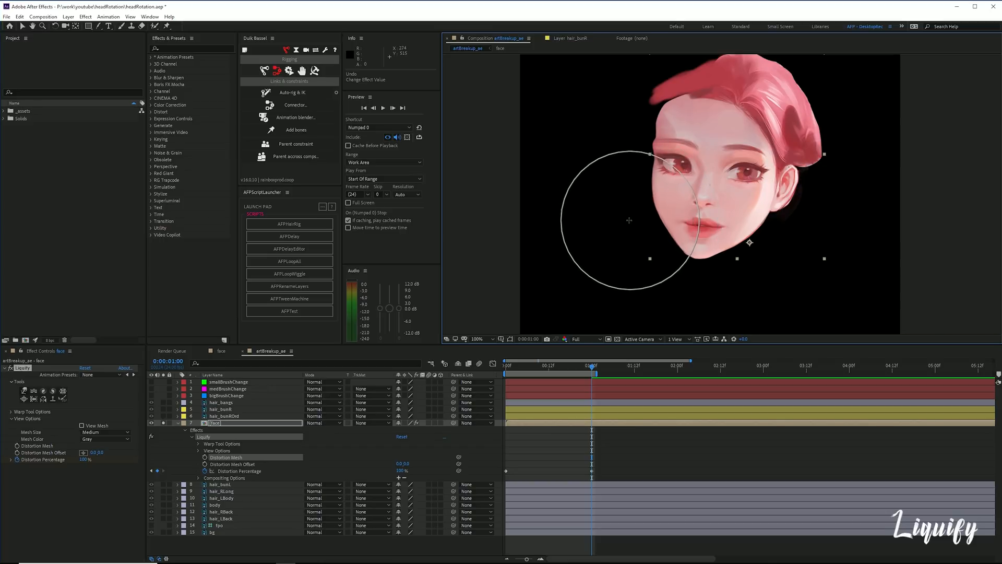
key(space)
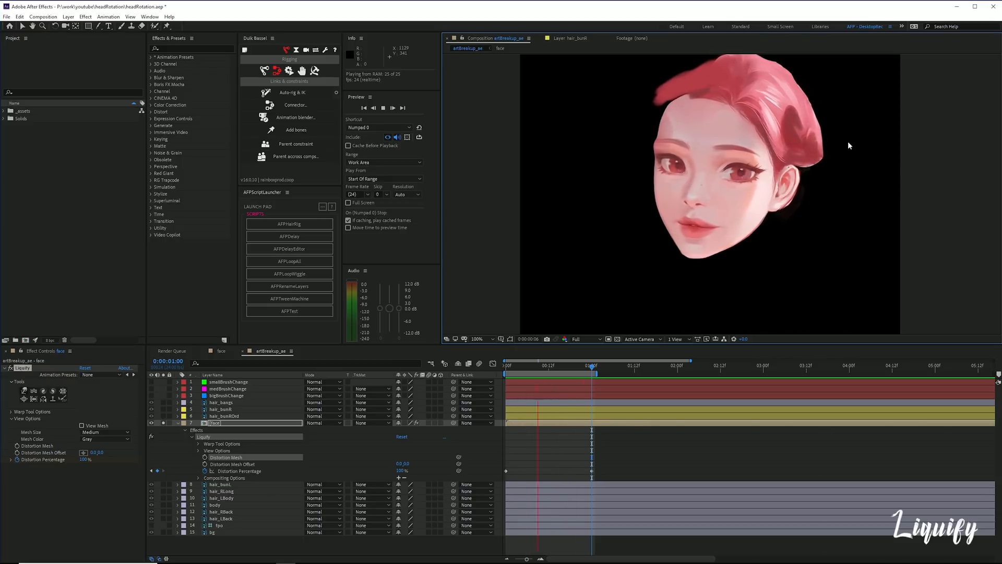
mouse_move(538, 365)
mouse_down()
mouse_move(513, 364)
mouse_move(592, 365)
mouse_up()
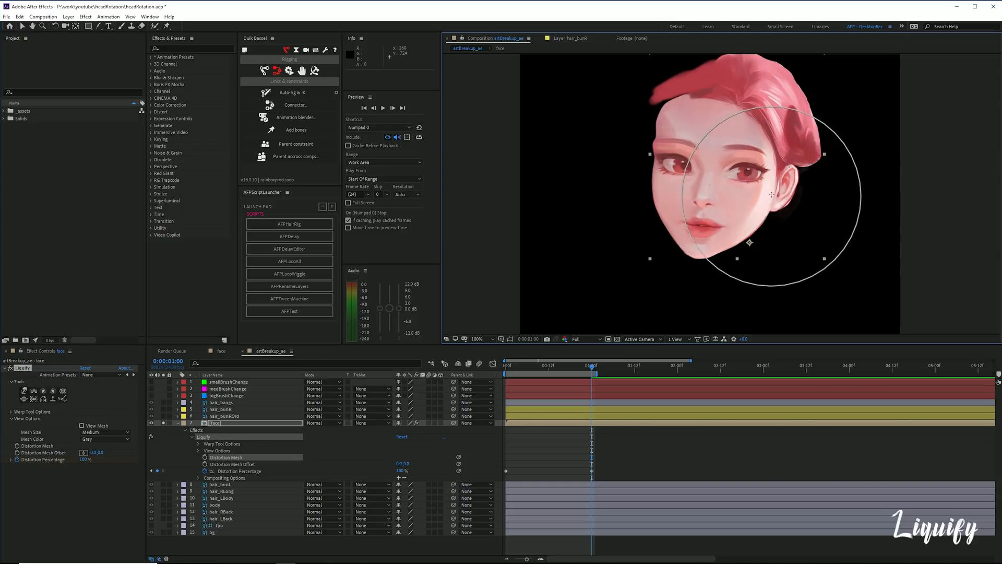
- Resize the Liquify brush around the ear-side cheek and jaw, and preview the head turn
mouse_move(763, 206)
ctrl+mouse_down()
mouse_move(769, 214)
mouse_move(755, 211)
ctrl+mouse_up()
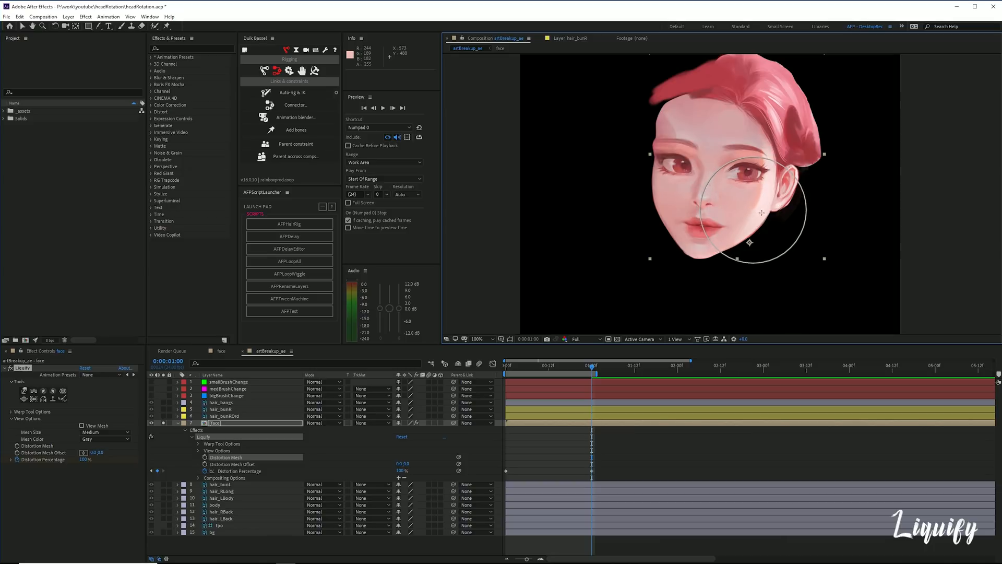
ctrl+drag(825, 209, 817, 153)
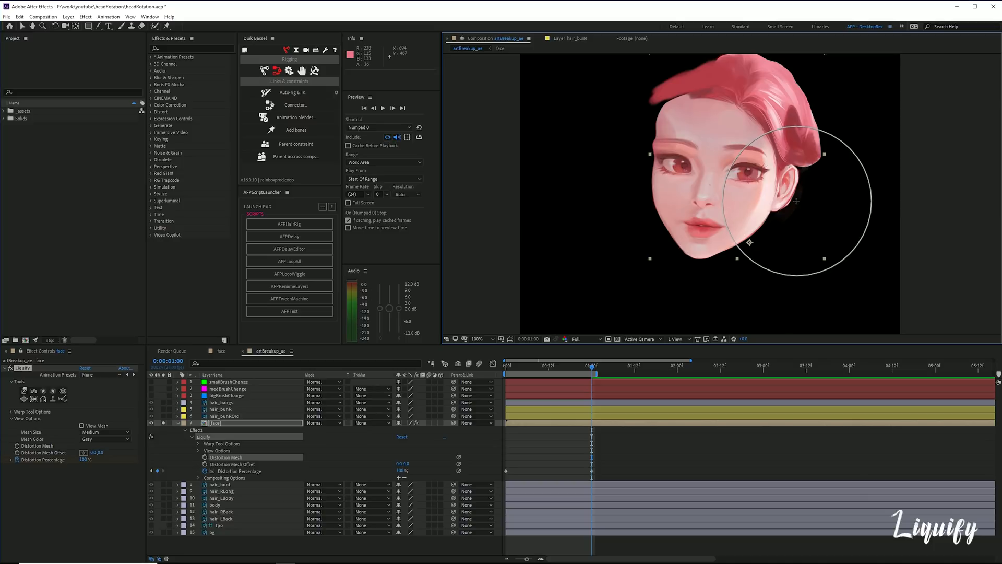
ctrl+drag(793, 187, 771, 184)
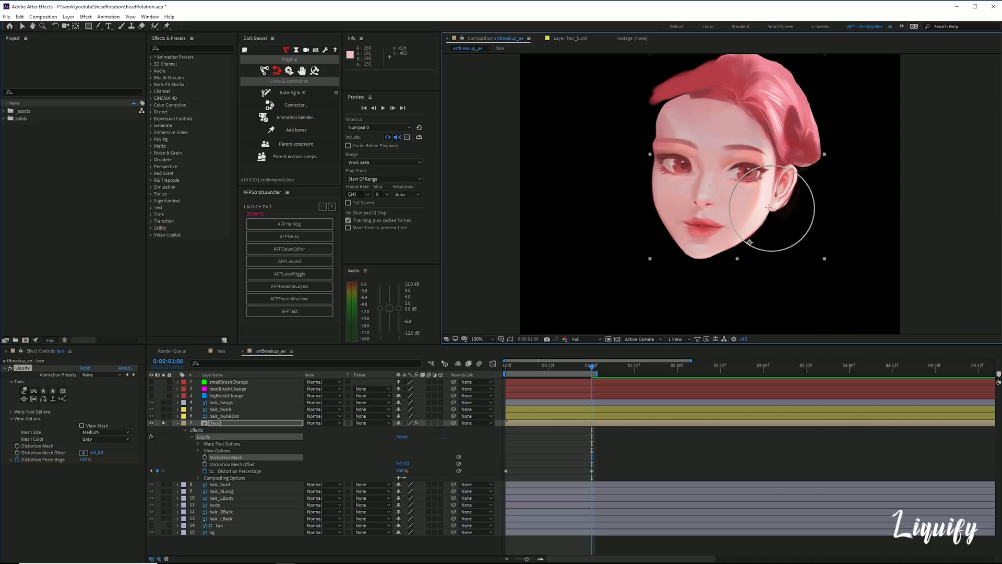
key(space)
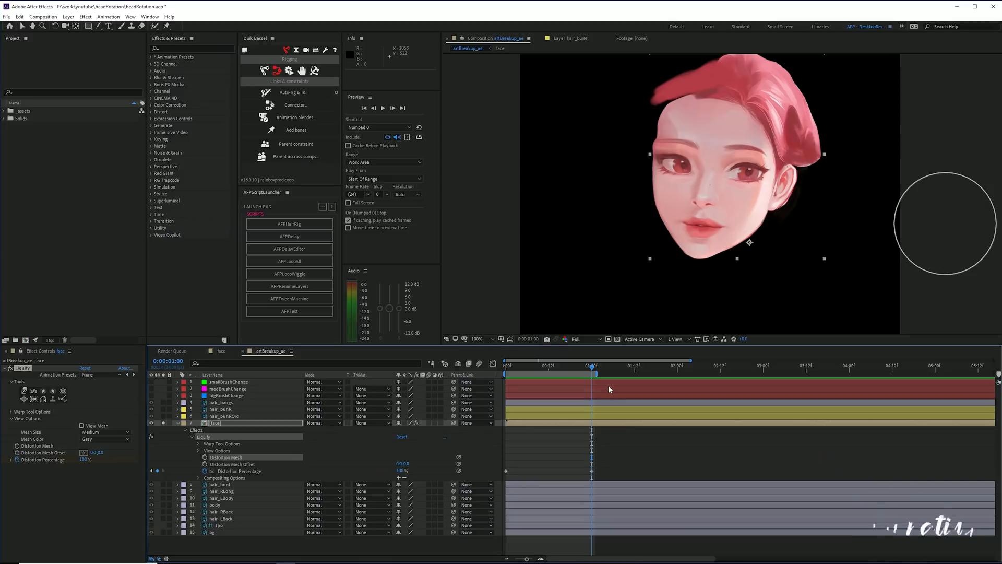
- Add a null object above the face layer, place it beside the head on the far-cheek side and enlarge it
key(ctrl+alt+shift+y)
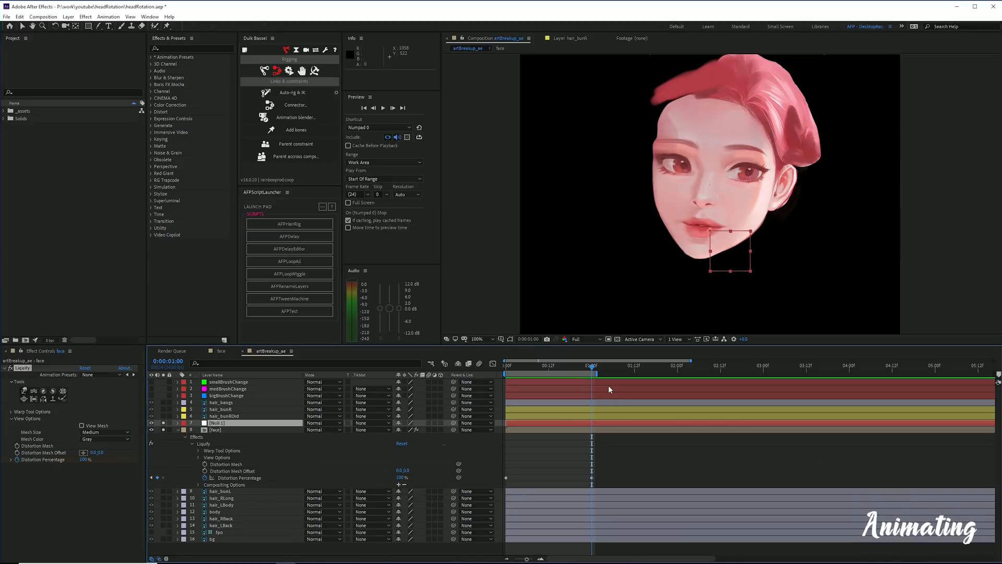
drag(730, 256, 578, 207)
mouse_move(537, 161)
mouse_down()
mouse_move(526, 150)
mouse_move(539, 155)
mouse_up()
- Rename the enlarged null layer as Null_faceController
click(227, 424)
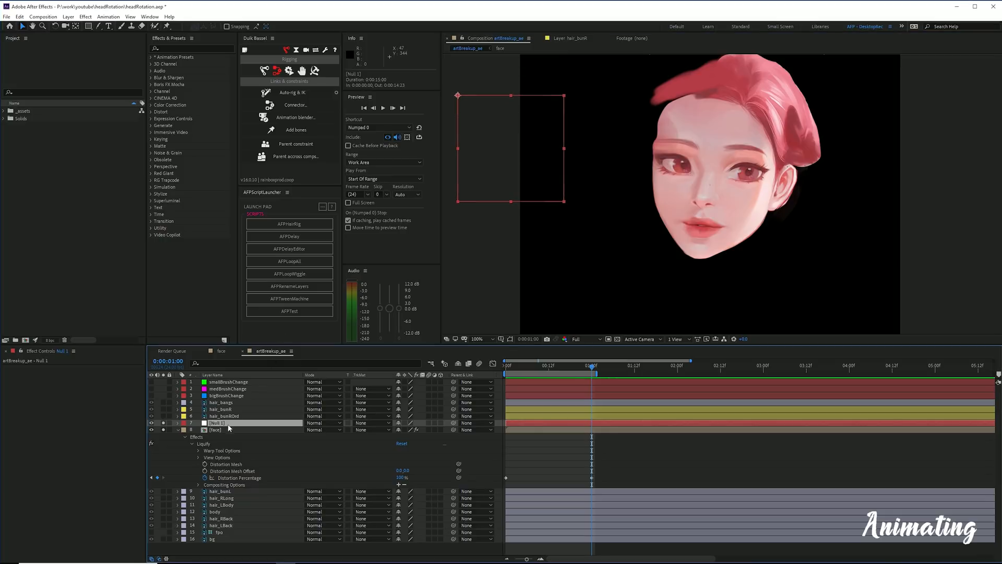
key(Return)
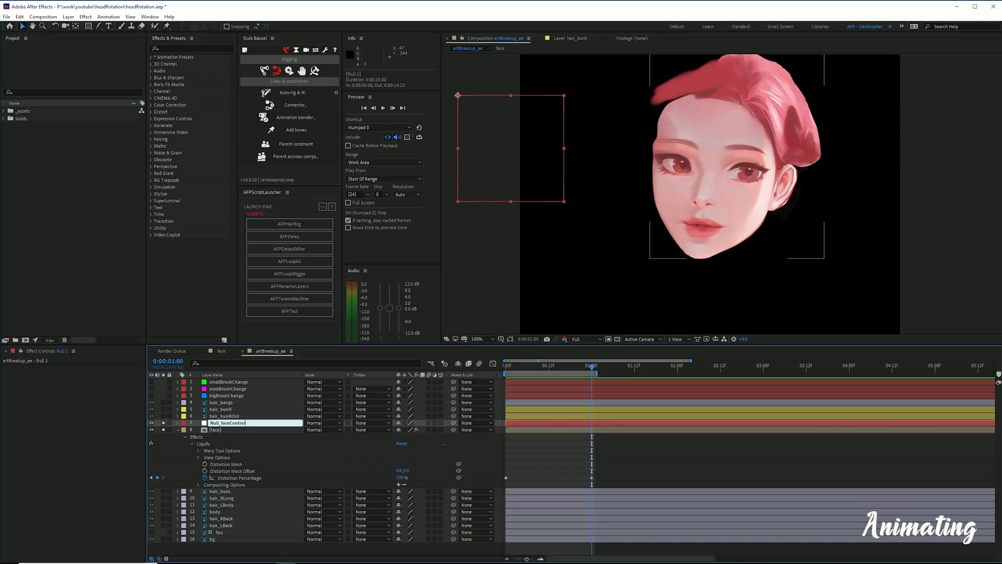
key(Return)
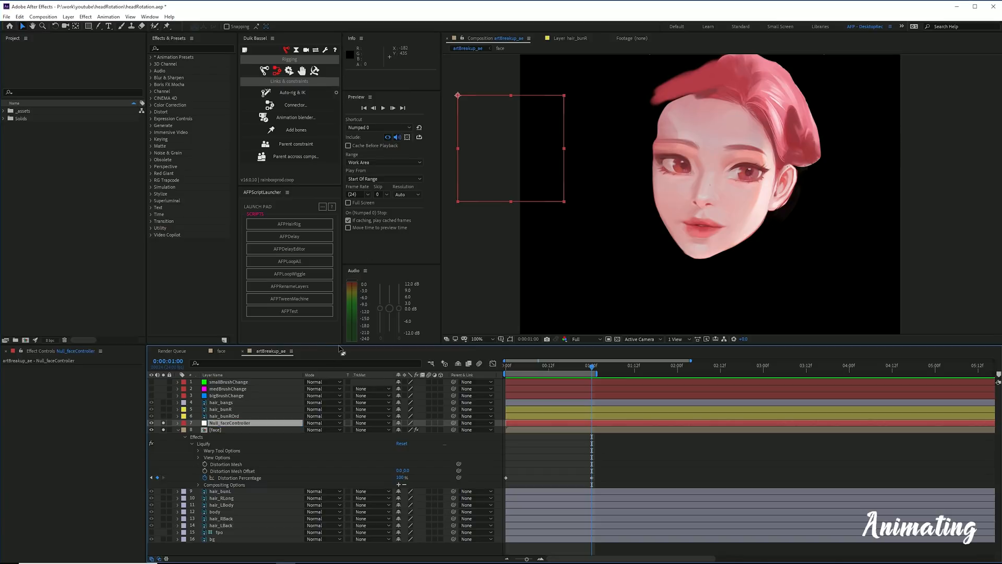
- Add a second null beside the head and set its anchor point to 50, 50
key(ctrl+alt+shift+y)
drag(738, 261, 583, 256)
key(a)
click(398, 430)
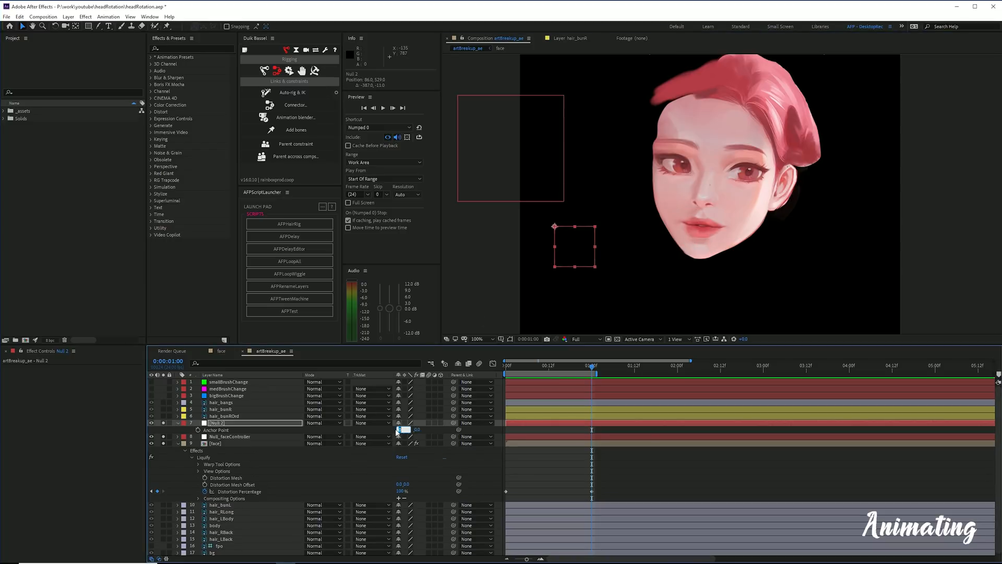
text(50)
key(Tab)
text(50)
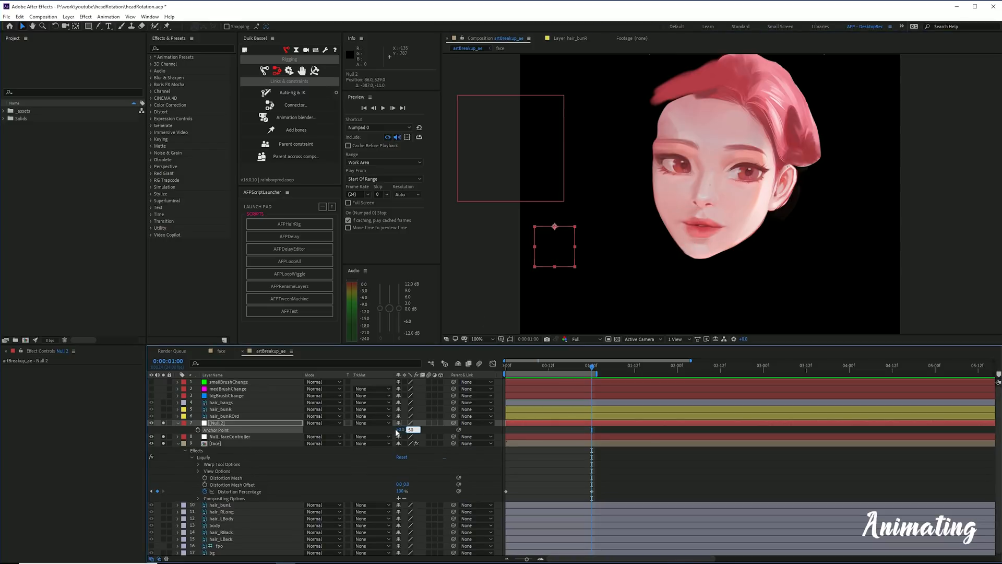
key(Return)
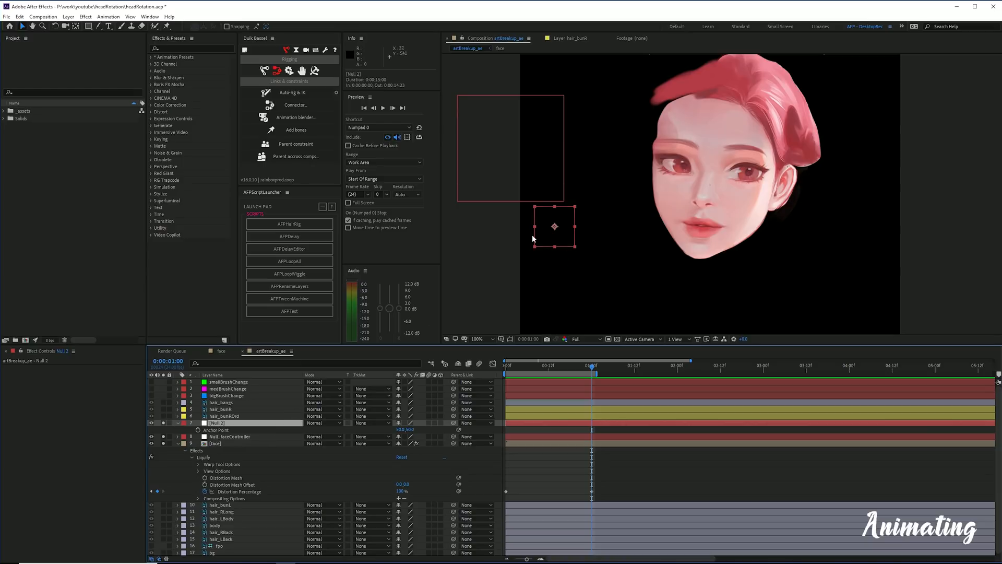
- Center the small null inside the larger one, parented to Null_faceController, and rename it Null_perspective
drag(568, 222, 524, 144)
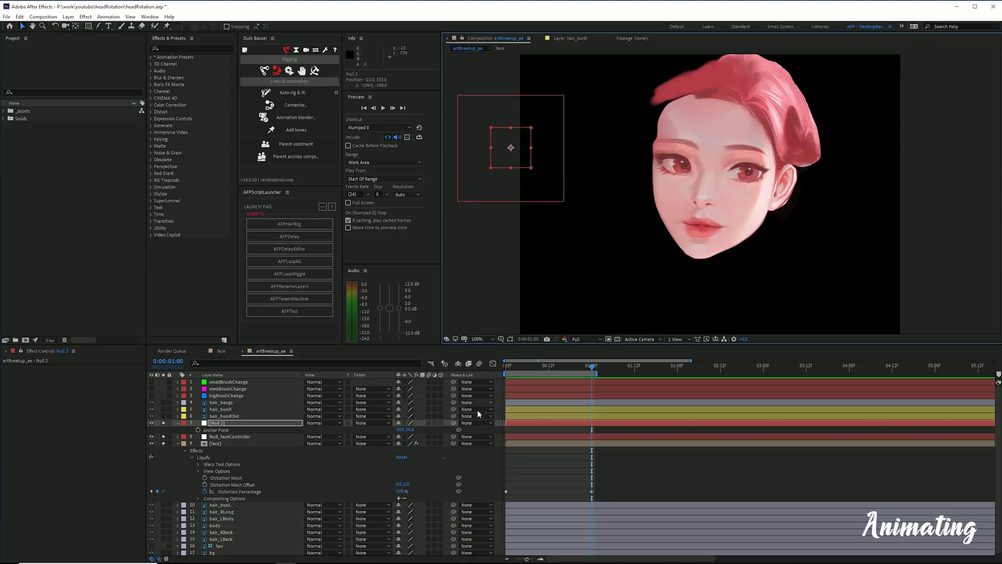
drag(452, 423, 245, 436)
key(Return)
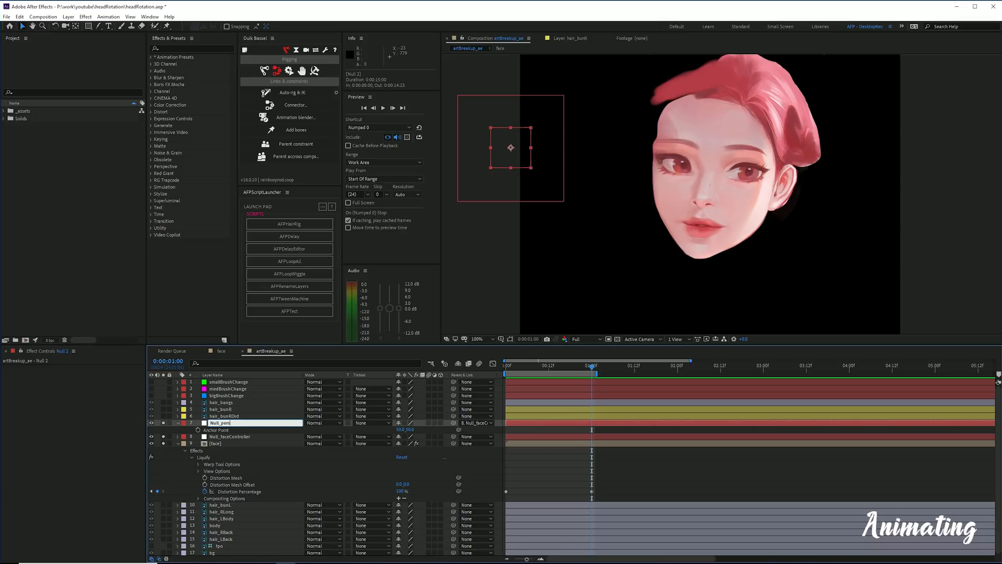
key(Return)
click(552, 195)
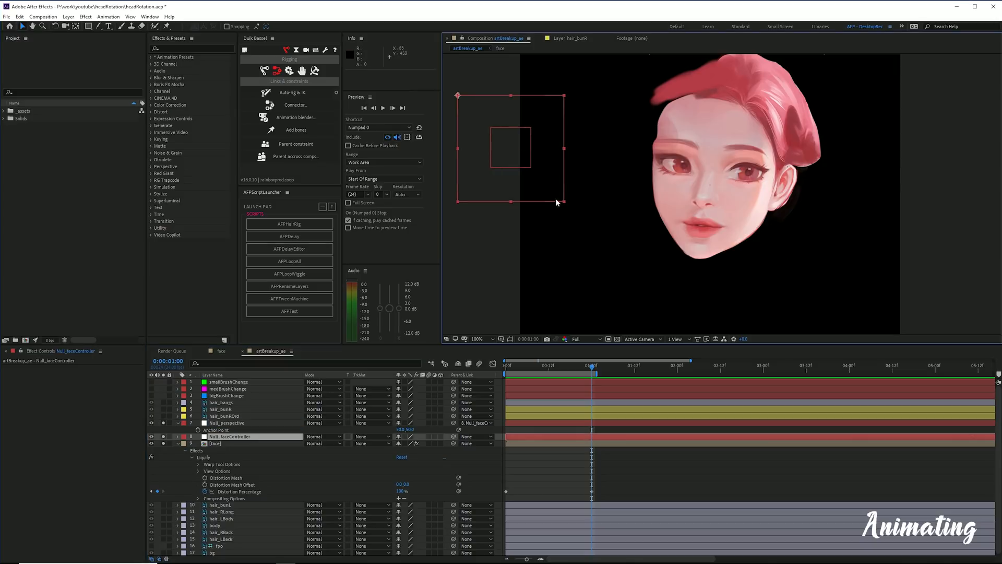
drag(565, 202, 568, 203)
key(ctrl+z)
- Set the rotation of the small Null_perspective null to 45 degrees
click(524, 161)
key(r)
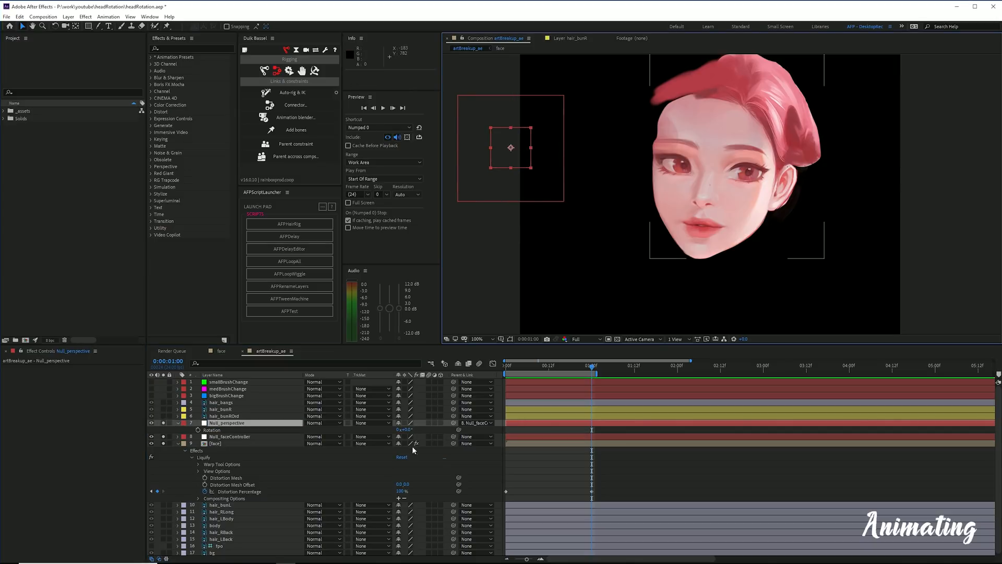
click(406, 430)
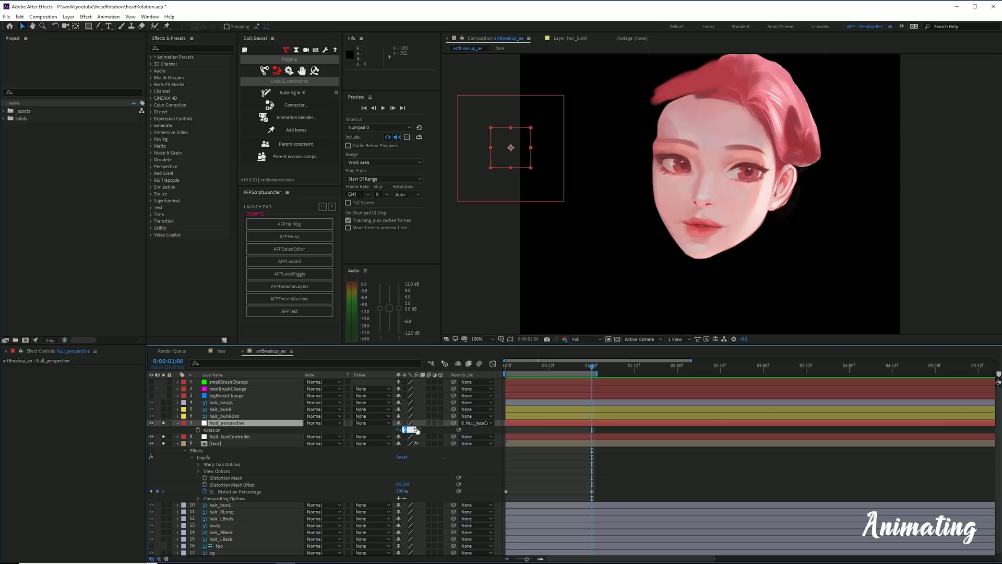
text(45)
key(Return)
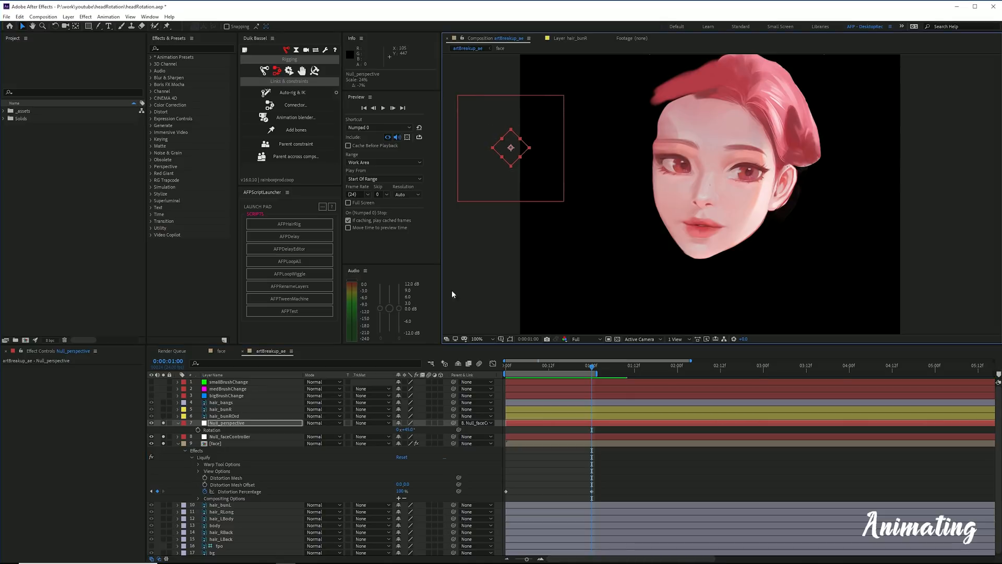
- Move Null_perspective to the upper-left corner of the larger null box and set its position to 0, 0
click(561, 197)
click(274, 423)
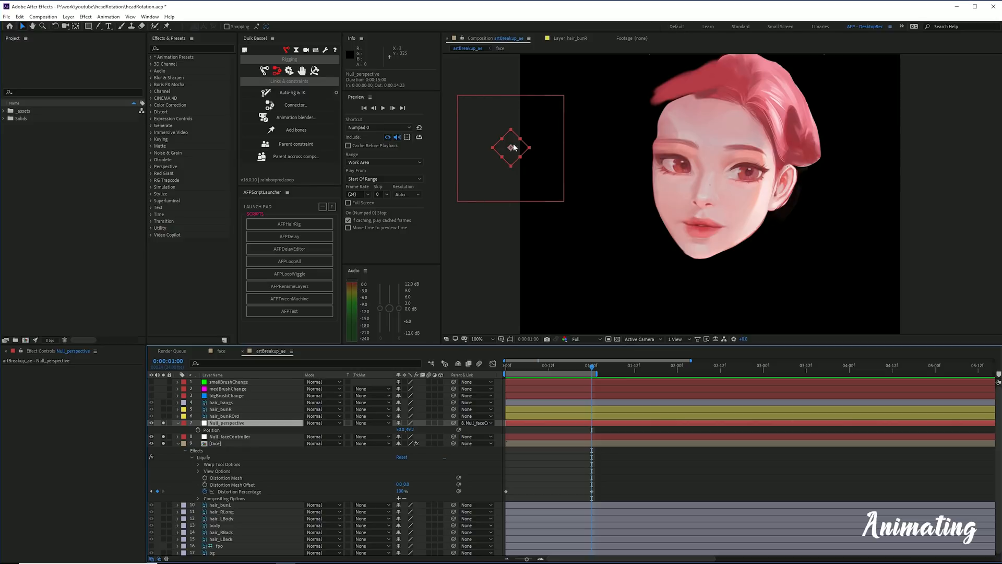
drag(509, 142, 467, 101)
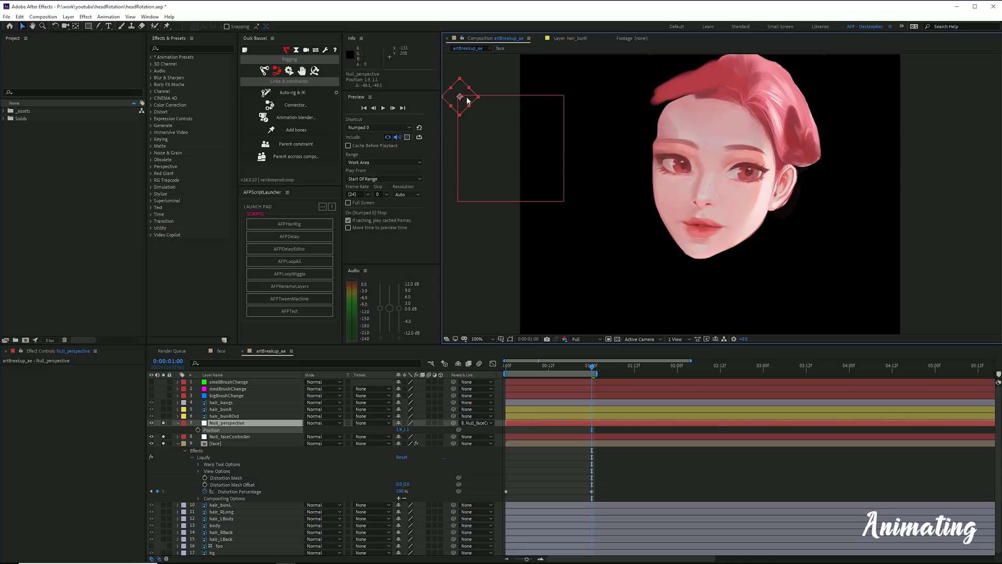
click(400, 432)
text(0)
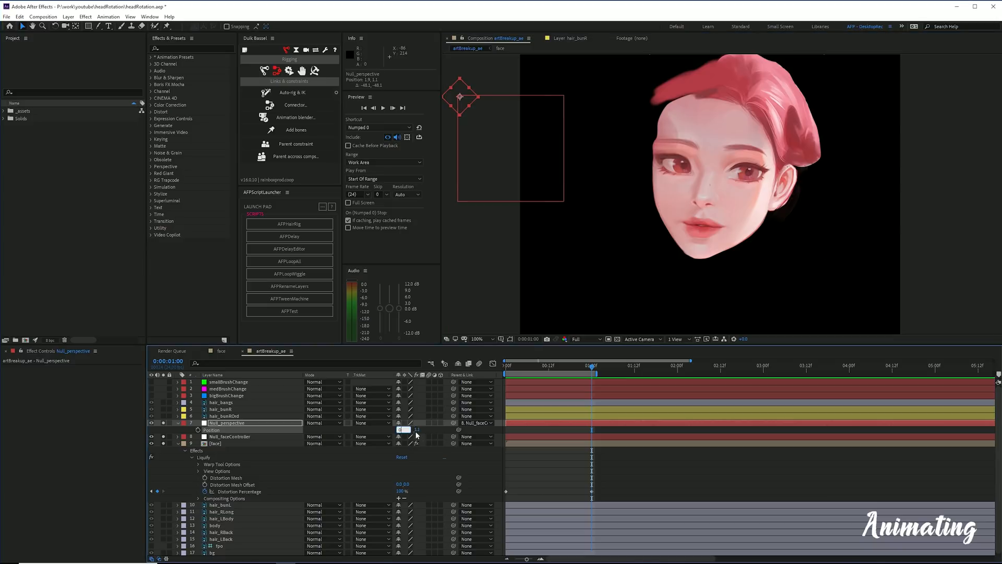
click(417, 432)
click(406, 430)
text(0)
click(423, 433)
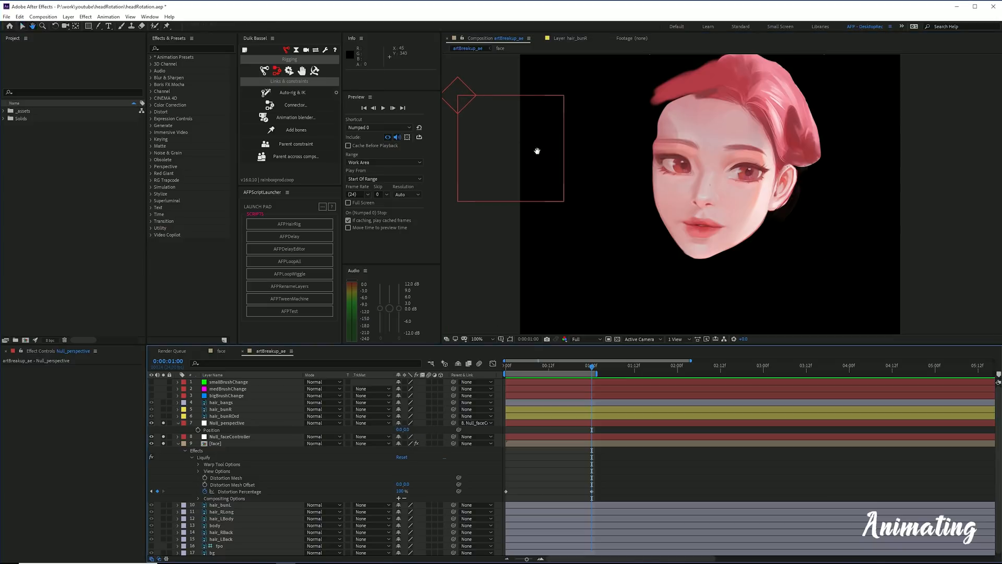
- Try Null_perspective at X position 100 on the box's upper-right corner and at the lower-right corner, and undo both moves
drag(538, 151, 562, 158)
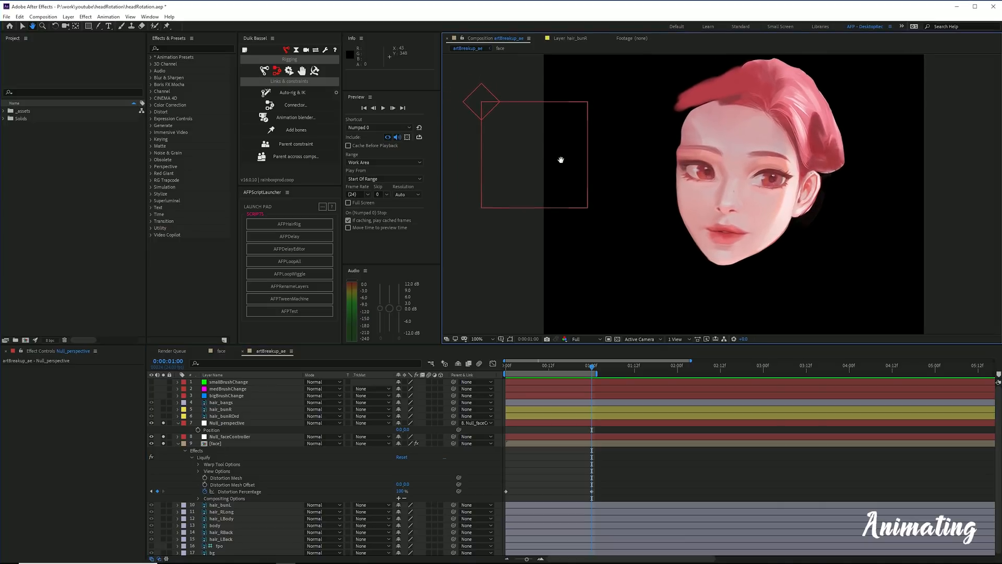
key(v)
click(481, 90)
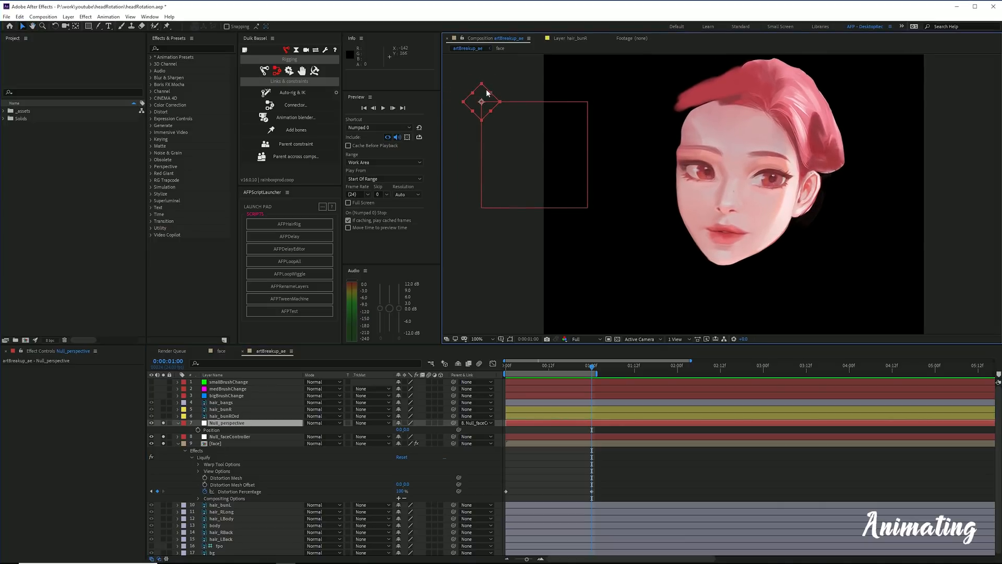
drag(484, 92, 590, 92)
click(402, 429)
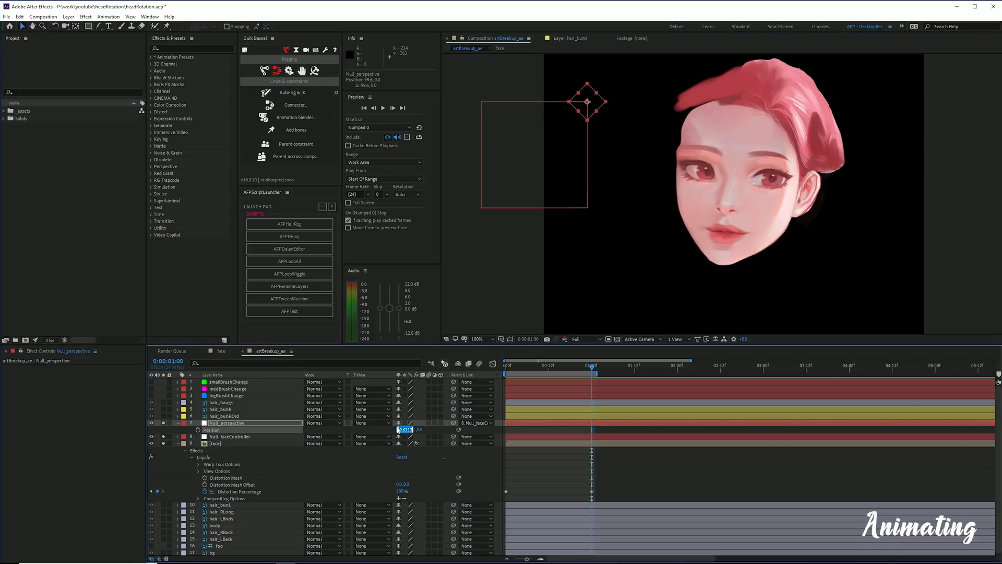
text(100)
key(Return)
drag(597, 102, 598, 209)
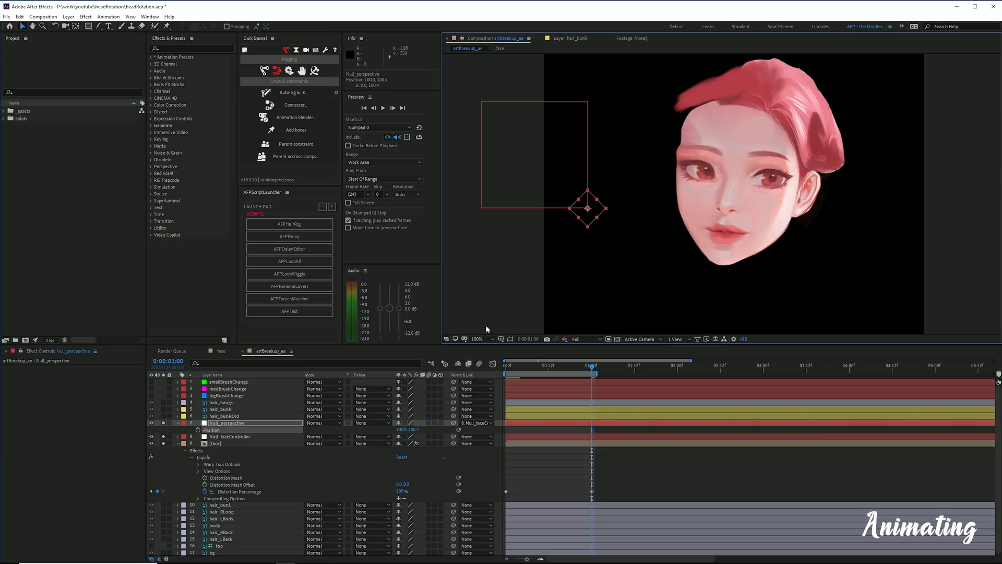
key(ctrl+z)
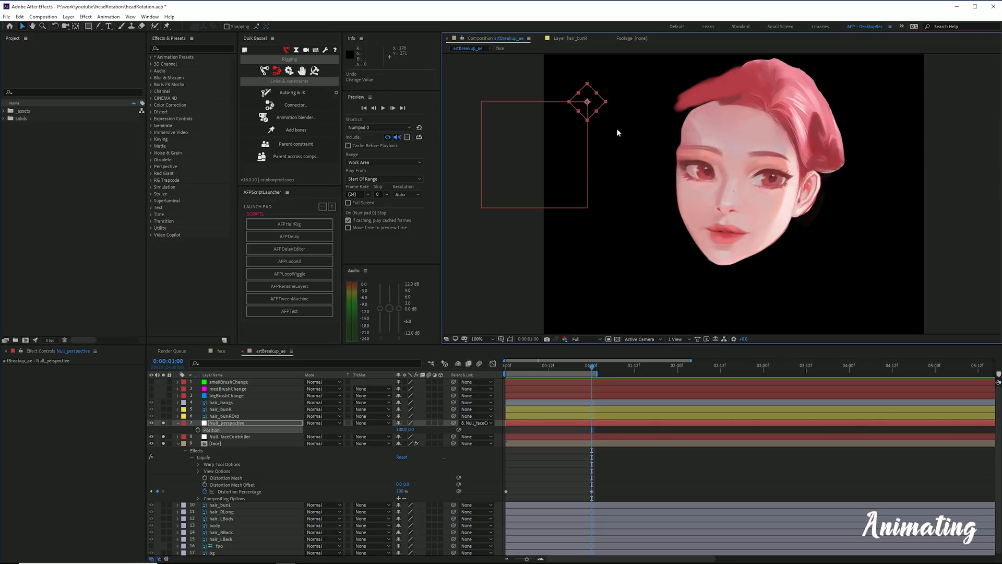
key(ctrl+z)
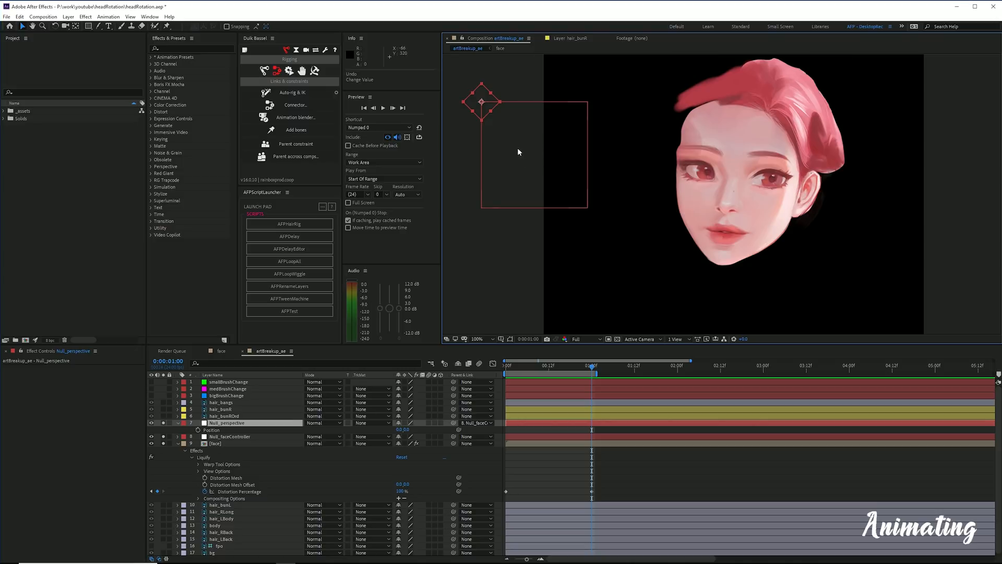
- Remove the keyframes from the face layer's Liquify Distortion Percentage and set it to 0% at the first frame
click(240, 491)
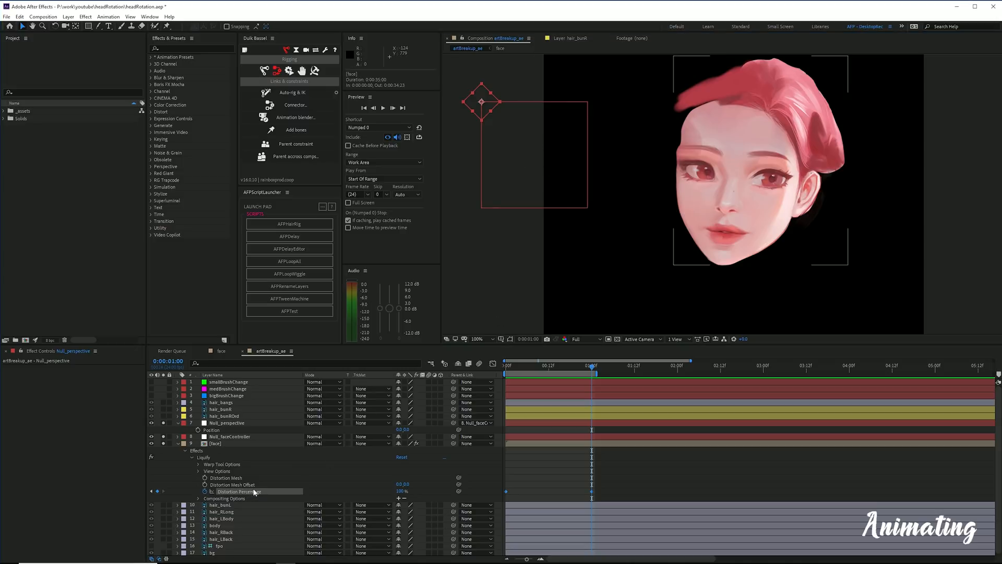
click(206, 491)
drag(565, 365, 505, 365)
click(403, 491)
text(0)
key(Return)
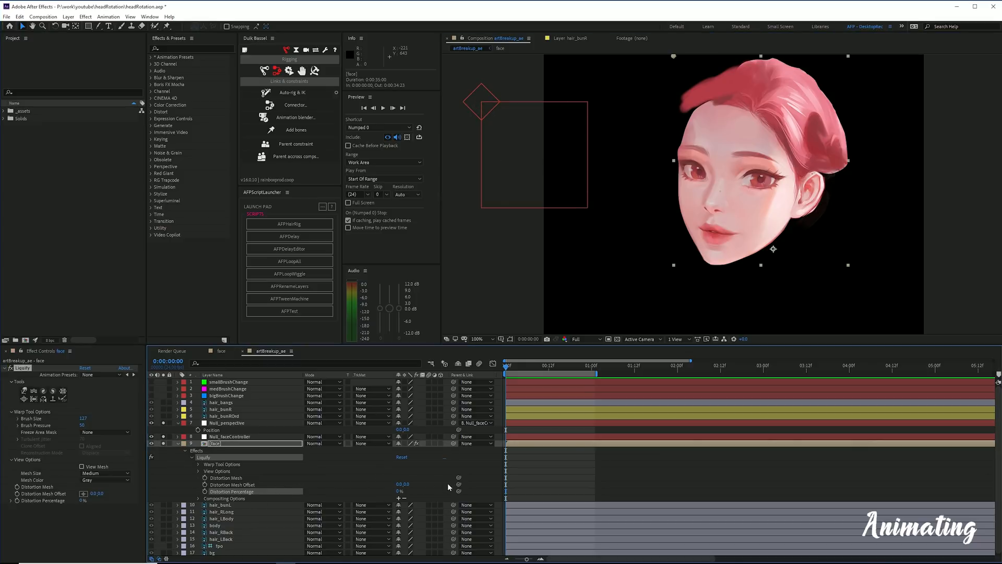
- Try pick-whipping Distortion Percentage to Null_perspective's X position, test it by moving the null across the box, and undo the link
drag(458, 494, 400, 431)
drag(484, 99, 589, 97)
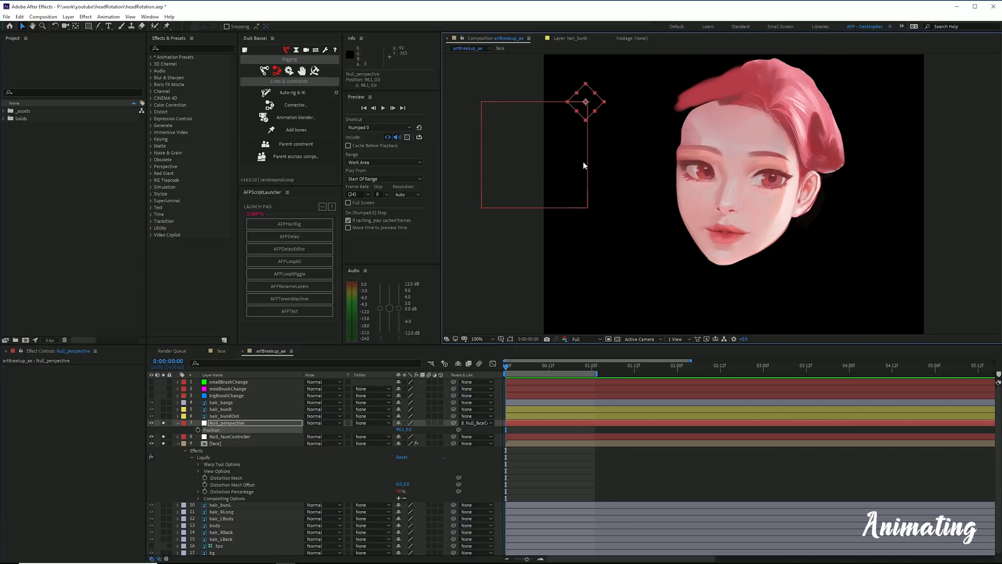
key(ctrl+z)
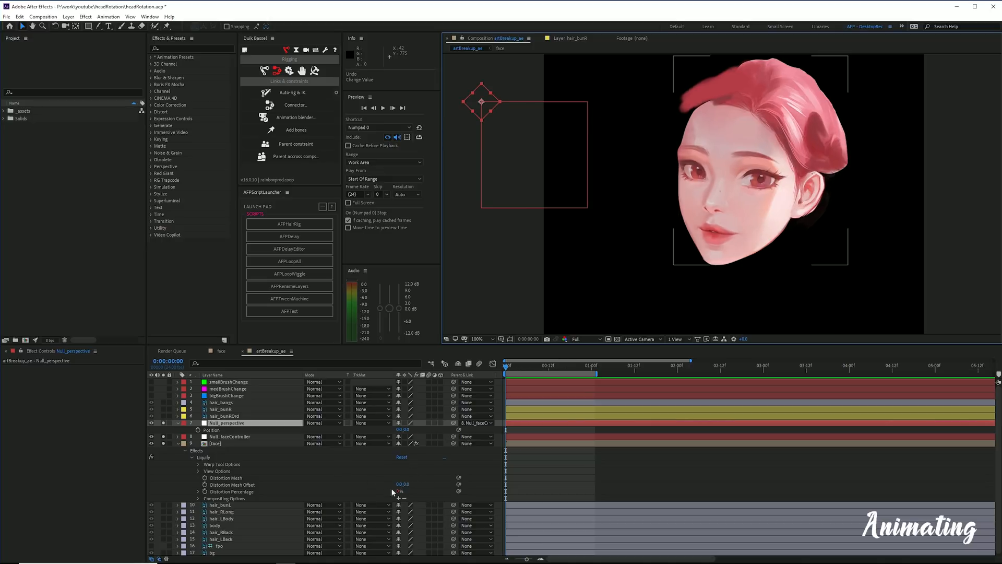
key(ctrl+z)
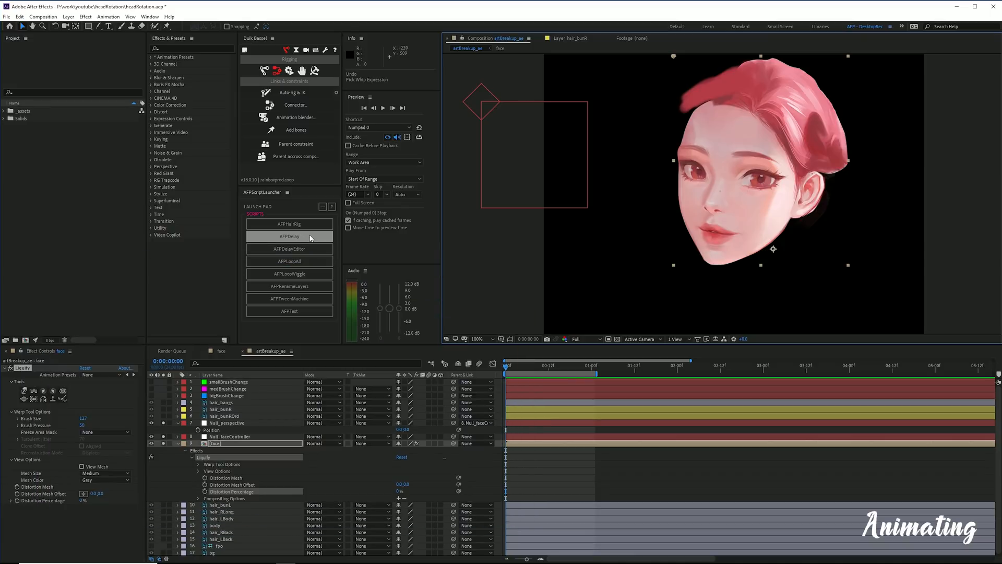
- Use the AFPDelay script to drive the face's Liquify Distortion Percentage from Null_perspective's Position
click(309, 236)
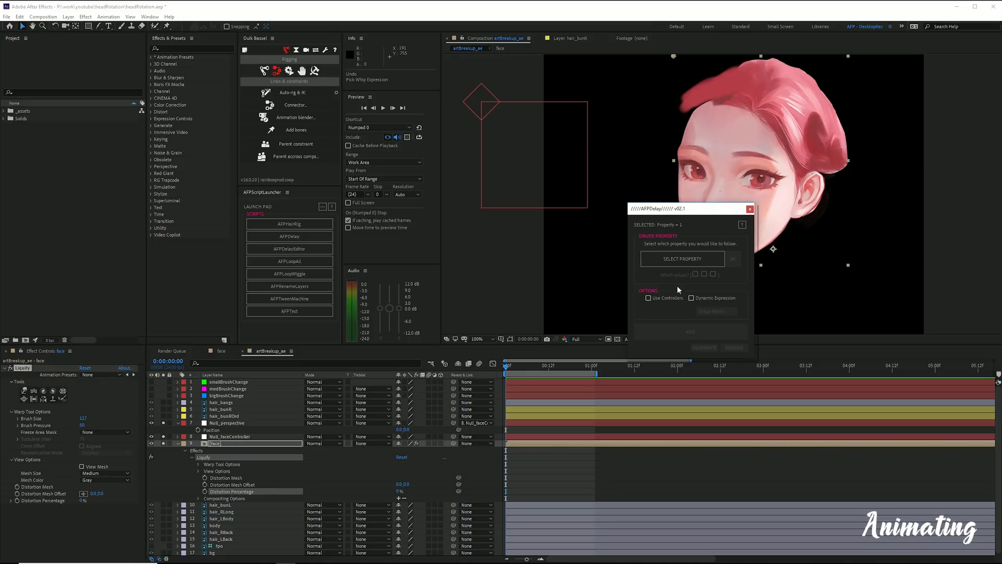
click(682, 259)
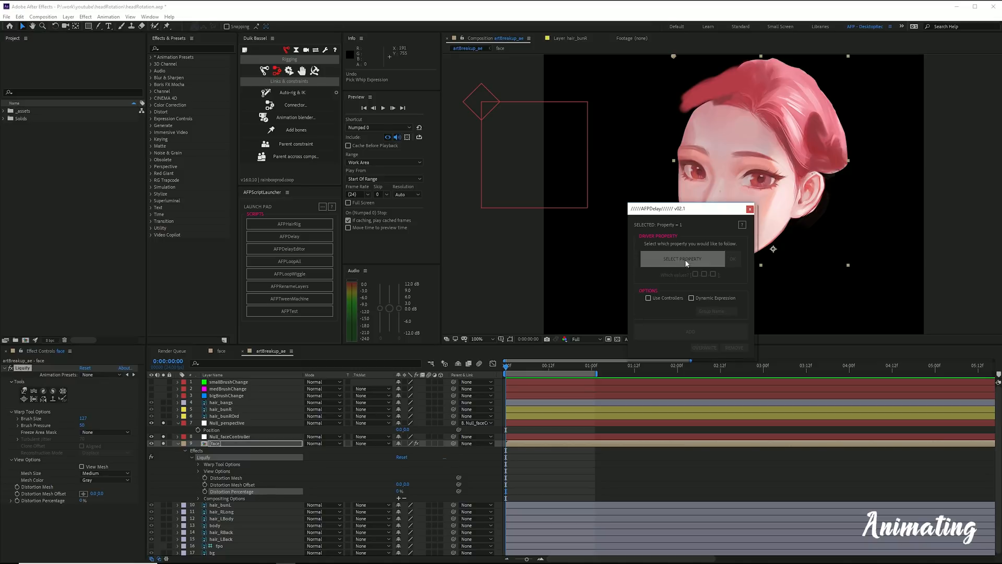
click(228, 431)
click(728, 260)
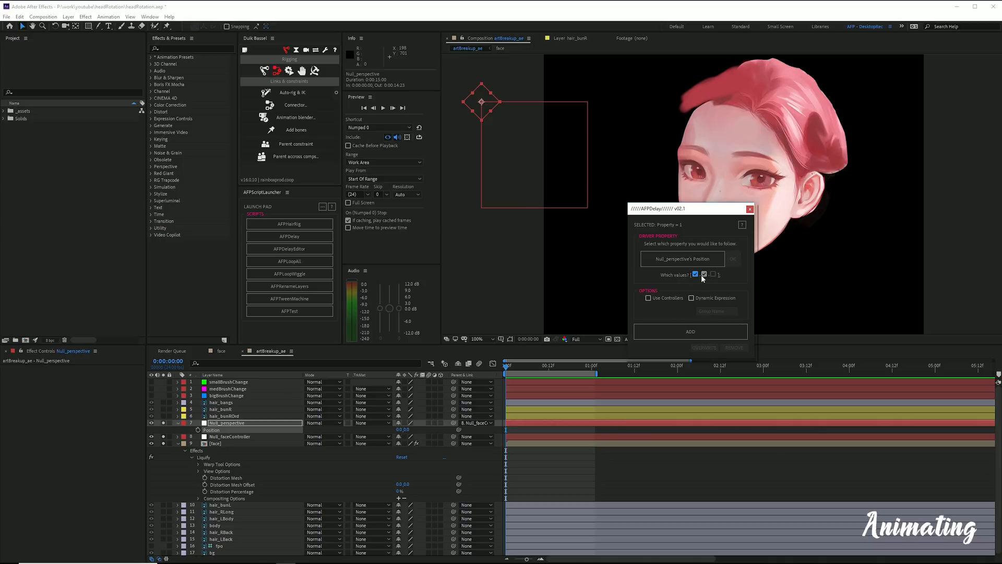
click(686, 331)
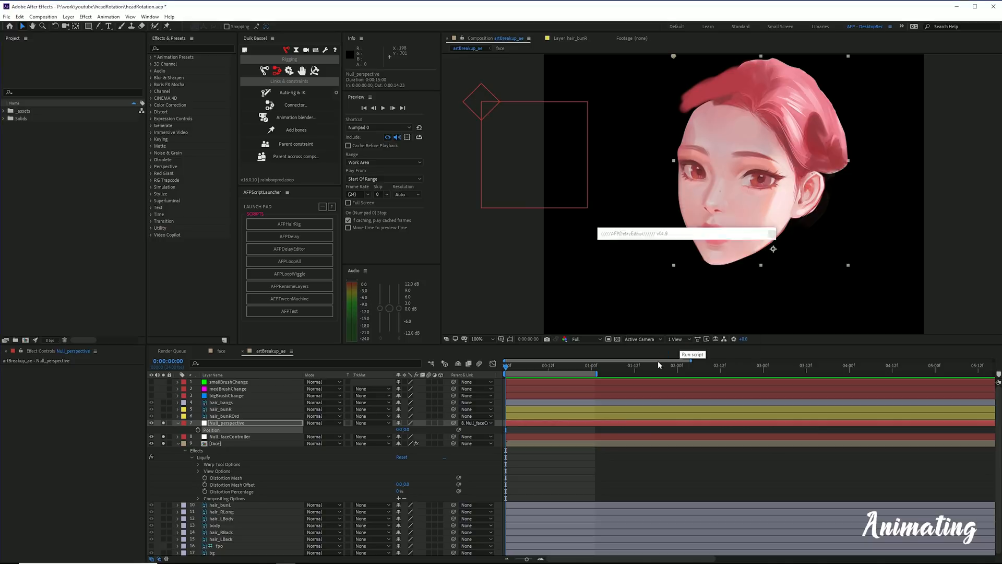
- Test the link by moving Null_perspective to the box's upper-right corner, undo that move and close AFPDelayEditor
drag(700, 234, 149, 216)
click(491, 93)
drag(492, 92, 591, 94)
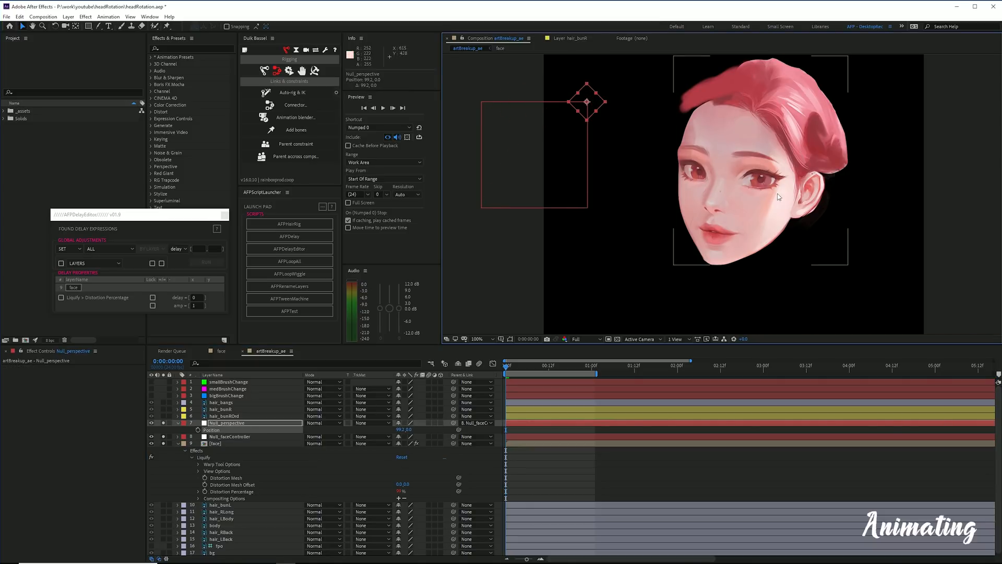
key(ctrl+z)
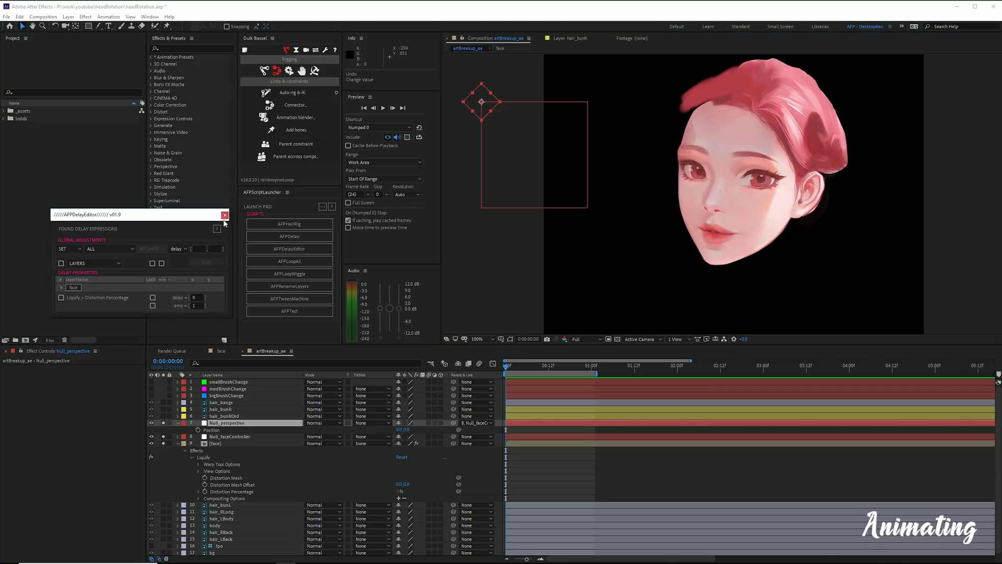
click(224, 215)
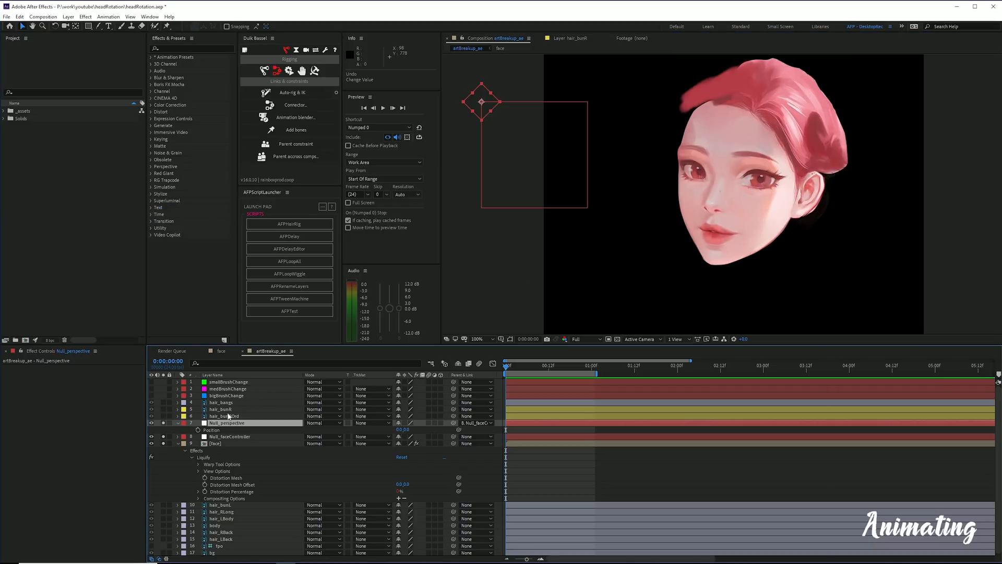
- Keyframe Null_perspective's Position at 0, 0 on the first frame and at X 100 at one second
click(198, 430)
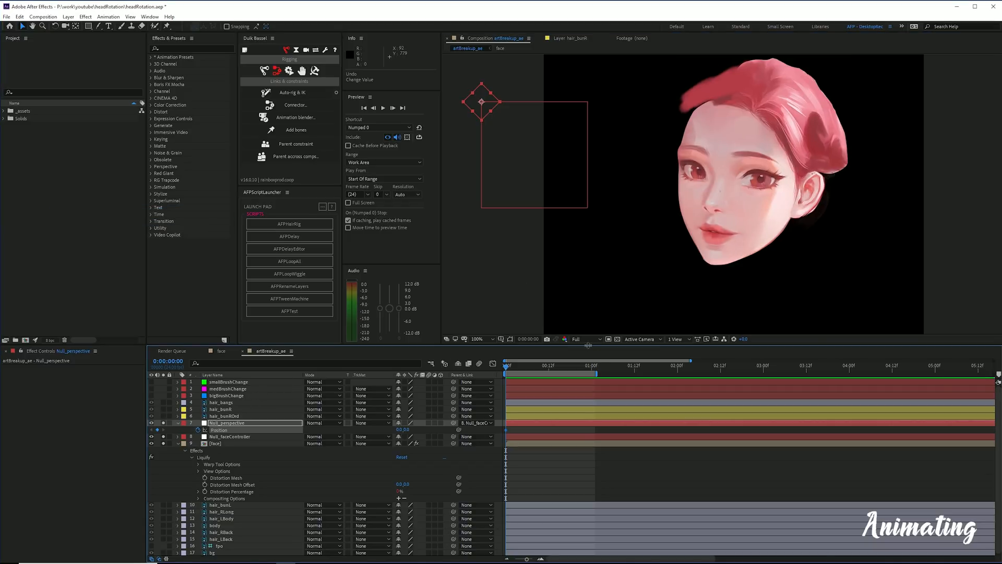
click(592, 365)
click(401, 429)
text(100)
key(Return)
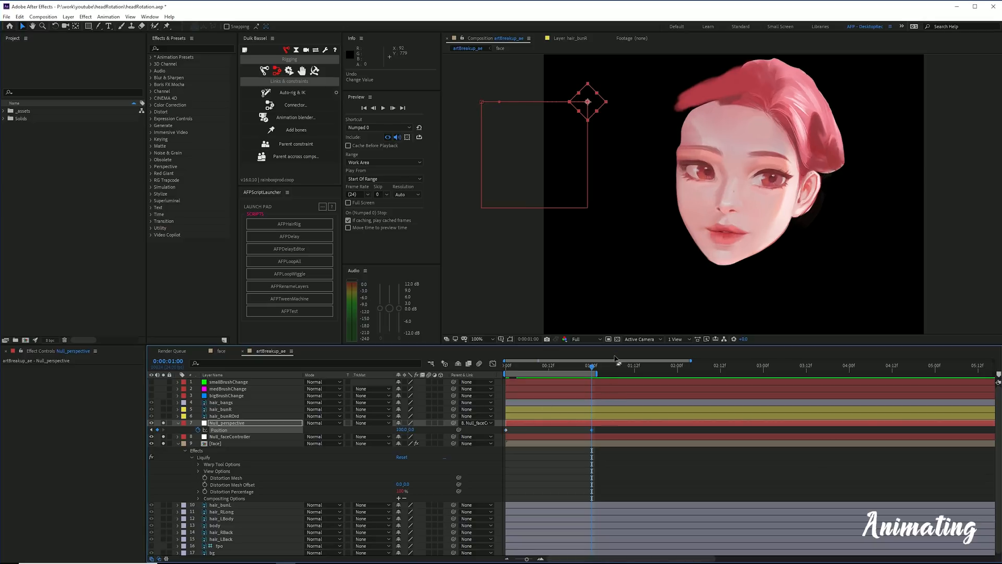
mouse_move(592, 366)
mouse_down()
mouse_move(513, 362)
mouse_move(590, 361)
mouse_up()
- Collapse Null_perspective's properties and move both null layers above hair_bangs in the layer stack
click(177, 423)
click(211, 436)
click(231, 425)
shift+click(231, 429)
drag(231, 429, 235, 399)
- Solo the hair_bangs and bg layers and scrub through the head turn back to the first frame
click(222, 416)
click(163, 415)
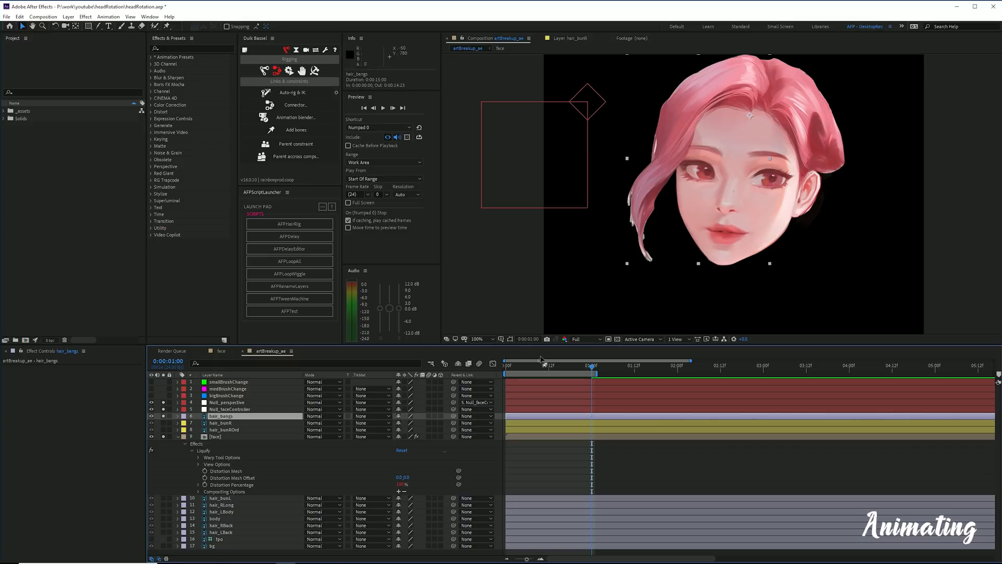
drag(532, 369, 506, 369)
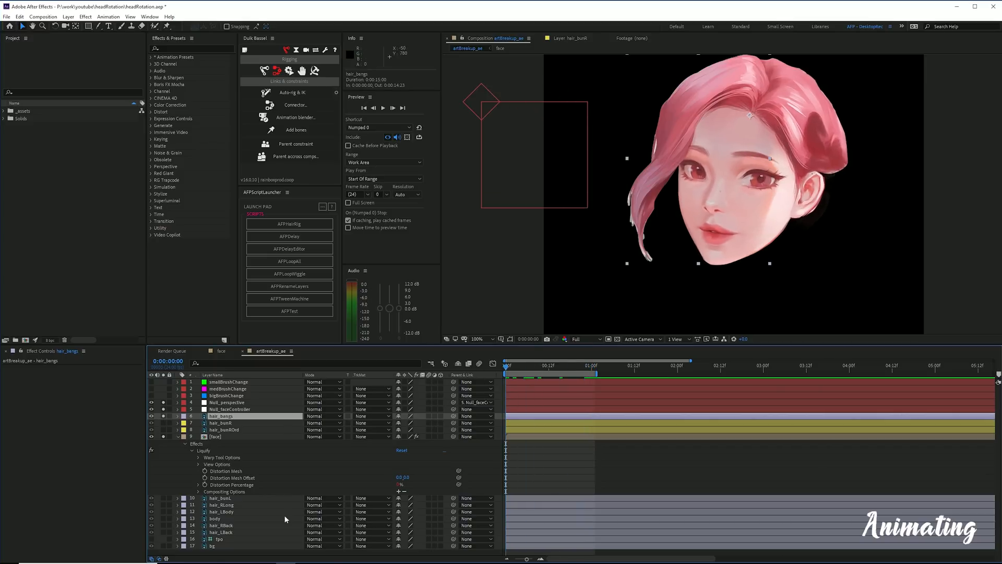
key(v)
click(163, 546)
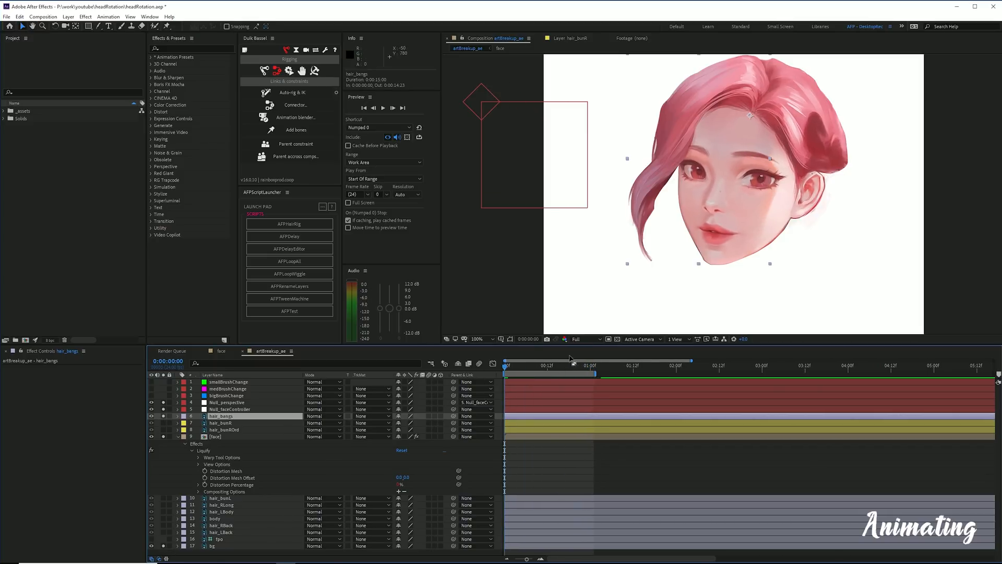
drag(520, 364, 467, 372)
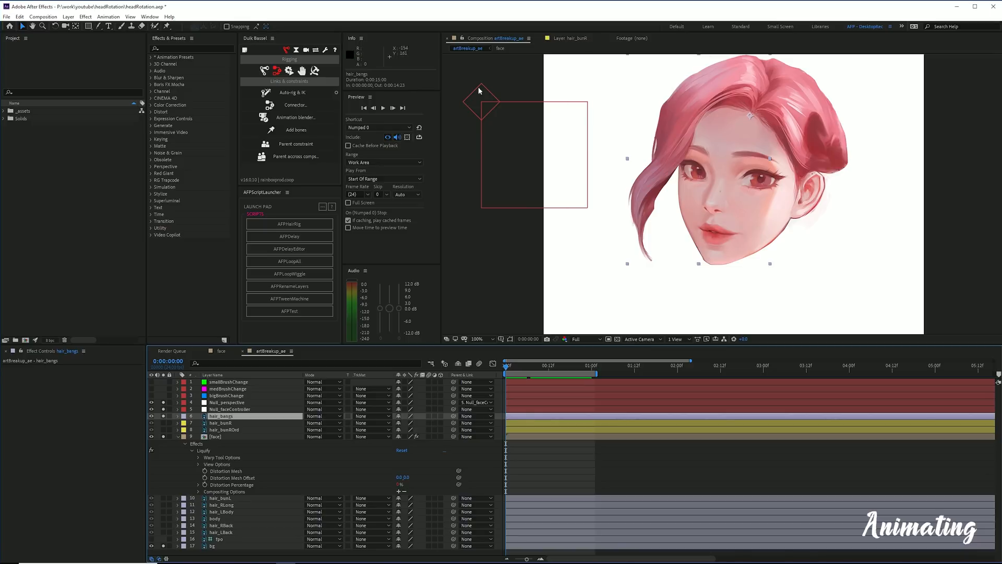
- Link hair_bangs' Position to Null_perspective's Position with AFPDelay, and return to the first frame
key(p)
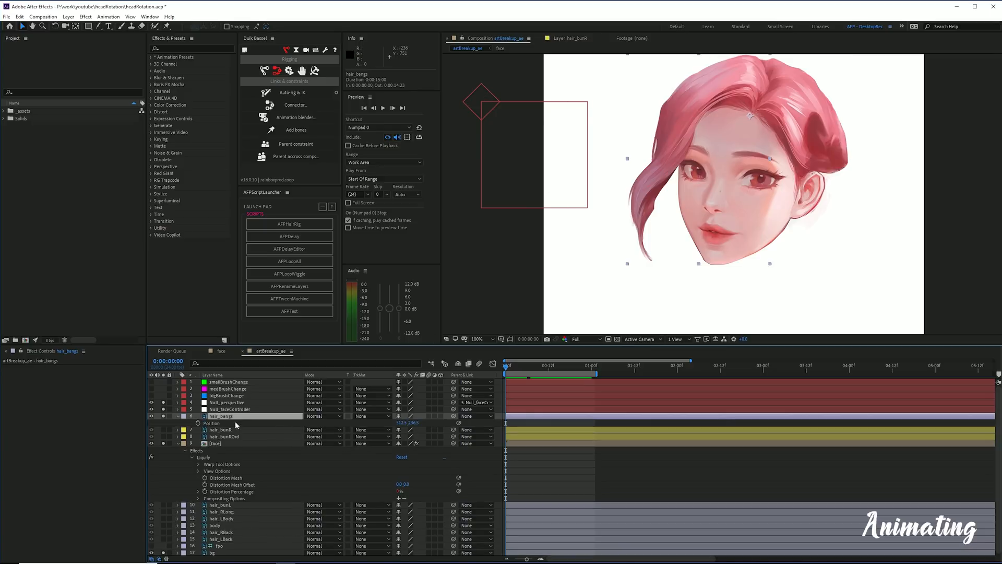
click(235, 422)
click(289, 236)
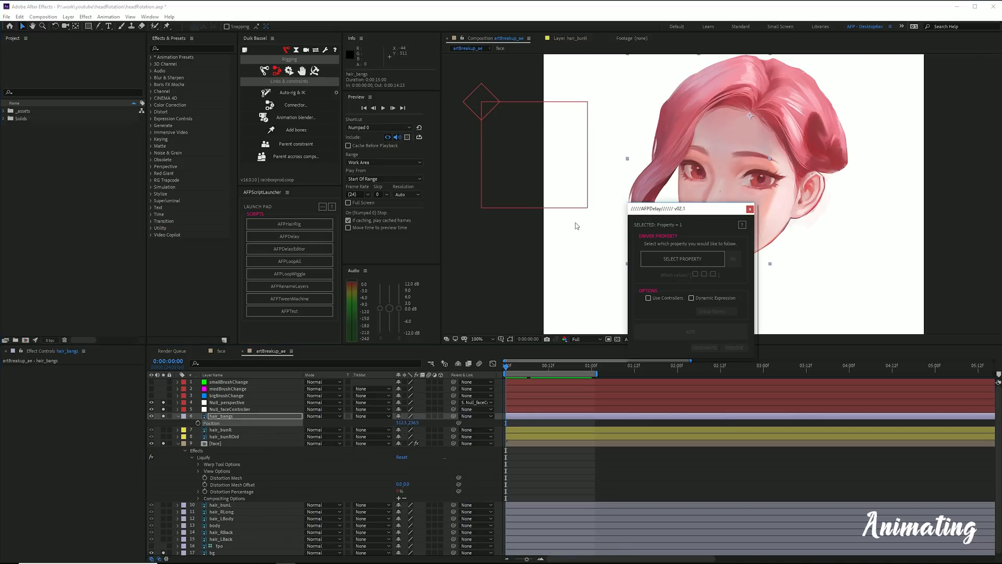
click(682, 266)
click(253, 403)
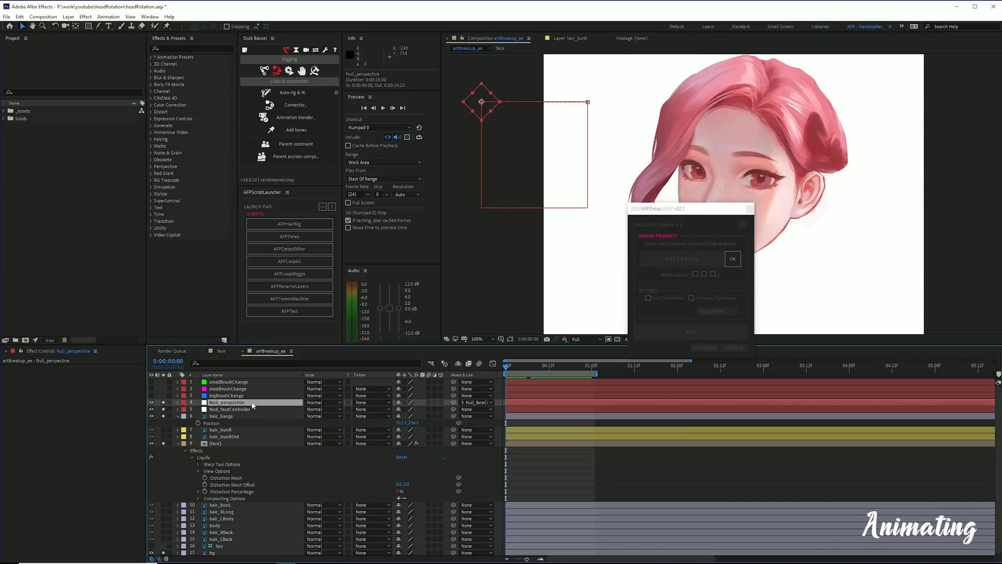
key(p)
click(249, 409)
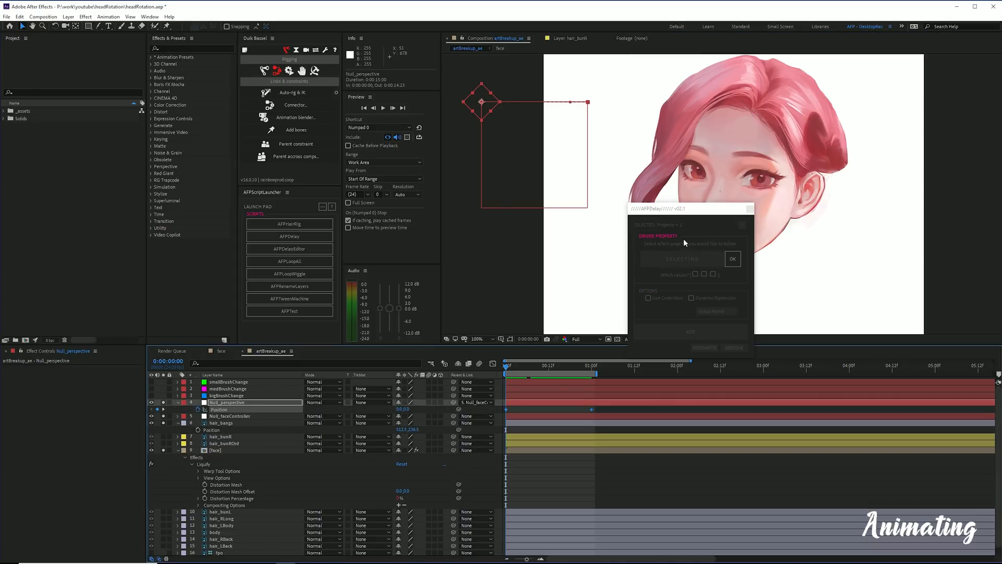
click(731, 259)
click(678, 330)
drag(677, 228, 279, 202)
drag(515, 369, 441, 377)
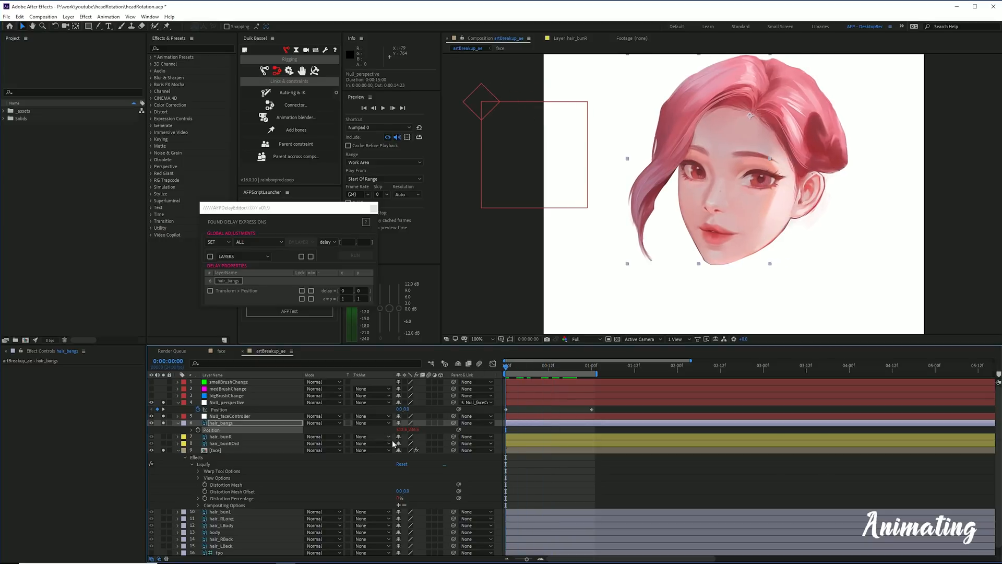
- Try an X amp of .2 on hair_bangs' Position delay and scrub through the head turn
drag(507, 367, 592, 367)
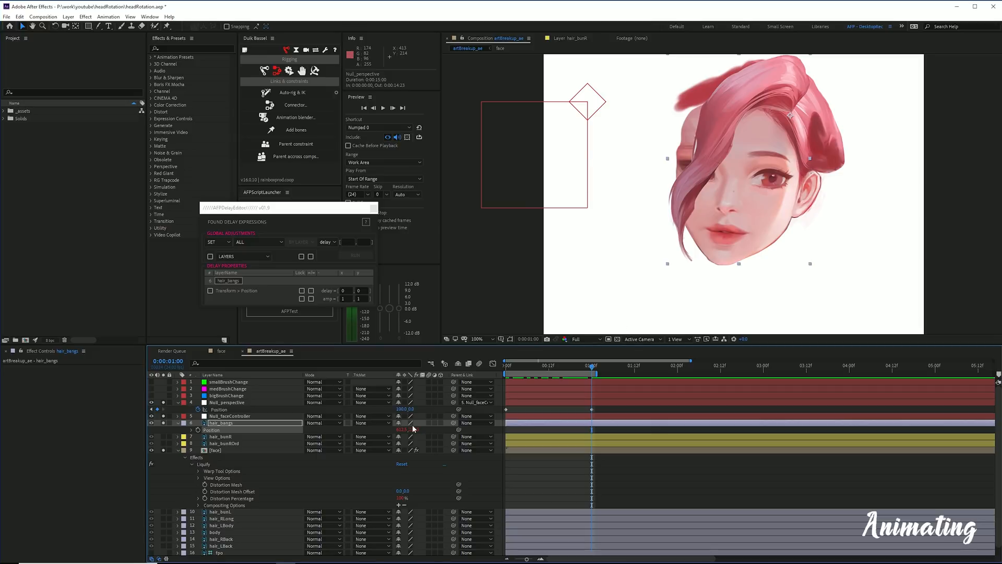
drag(639, 373, 586, 362)
click(349, 300)
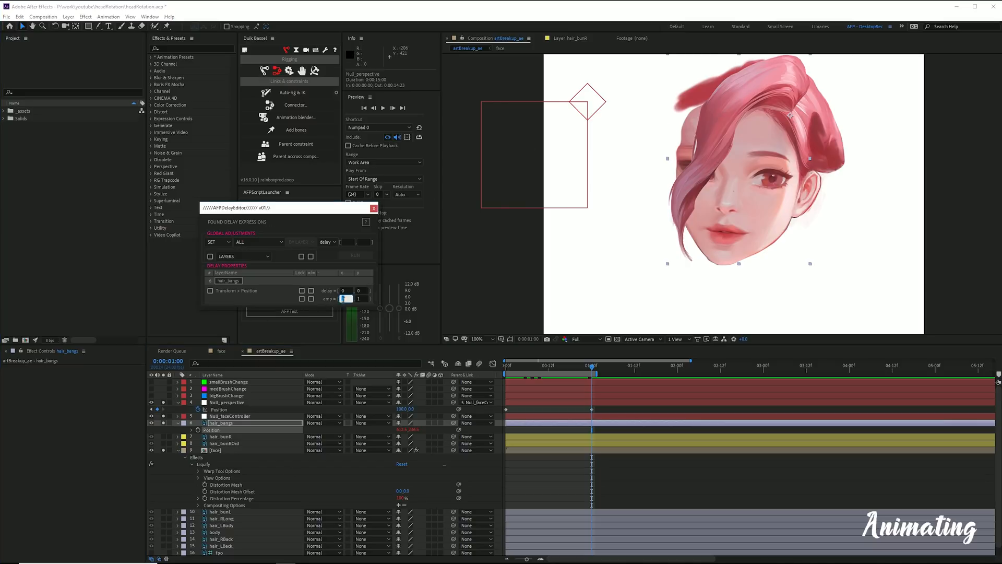
text(2)
key(Return)
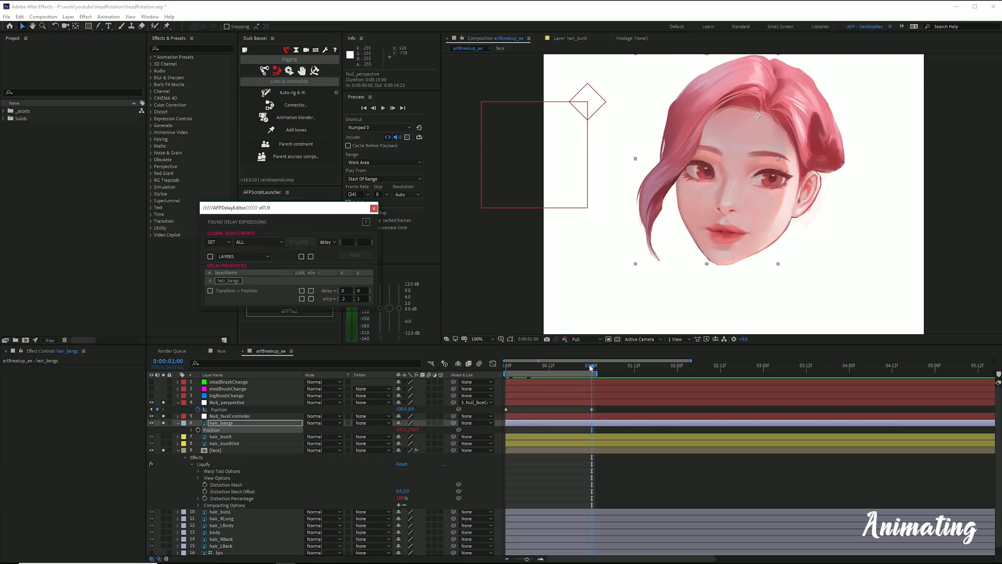
drag(589, 365, 410, 382)
drag(530, 375, 586, 368)
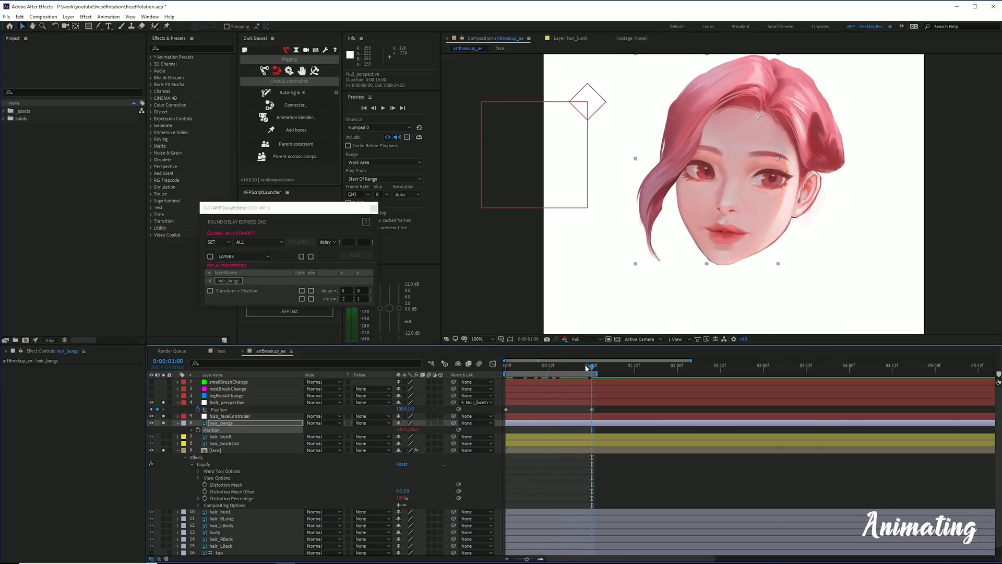
- Set the X amp of hair_bangs' Position delay to .33 and scrub through the turn to check it
click(345, 300)
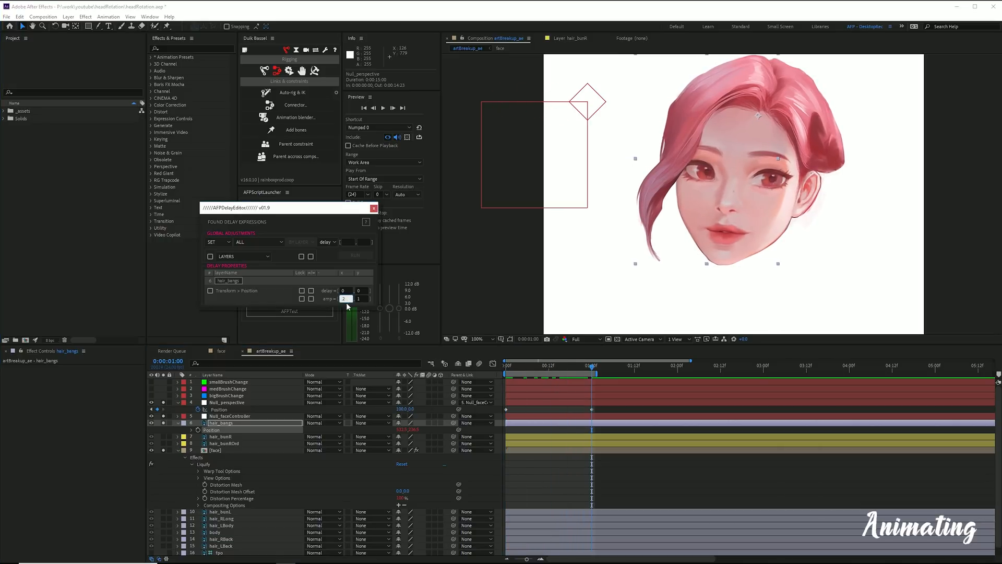
text(33)
key(Return)
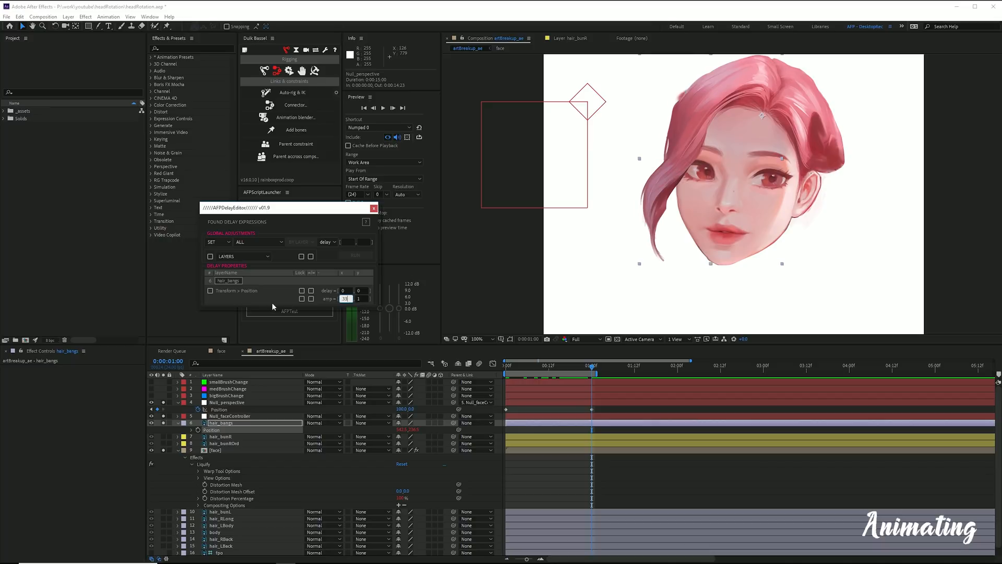
mouse_move(588, 364)
mouse_down()
mouse_move(520, 369)
mouse_move(600, 369)
mouse_move(517, 368)
mouse_move(600, 368)
mouse_move(560, 367)
mouse_move(585, 369)
mouse_up()
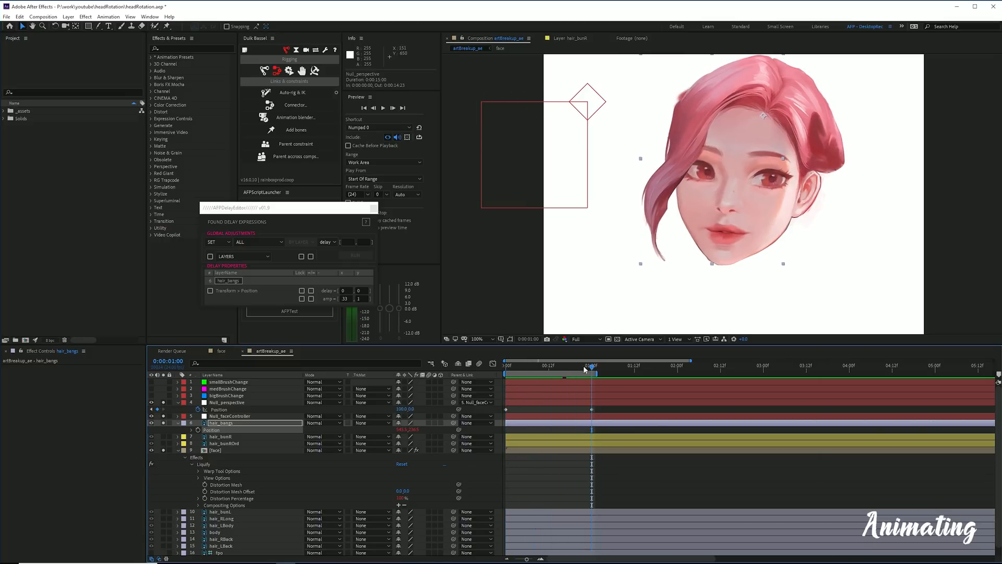
- Find the Liquify effect and apply it to the hair_bangs layer
click(193, 48)
text(li)
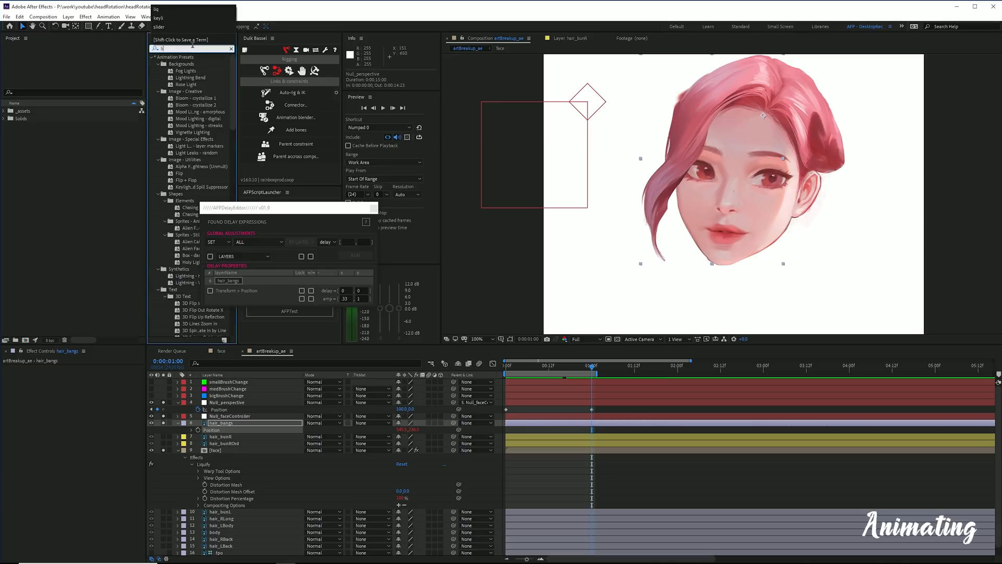
text(q)
drag(175, 64, 94, 387)
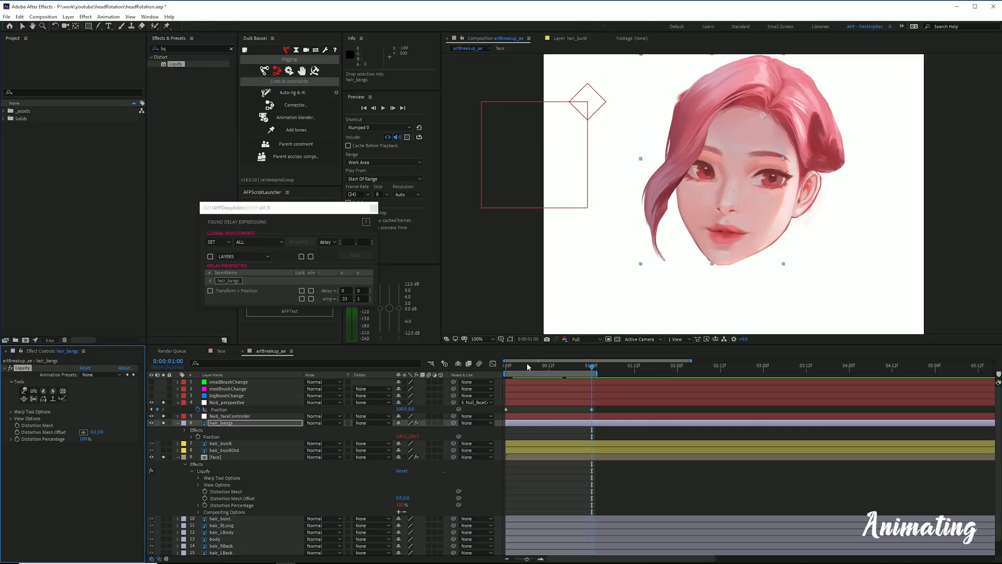
- On the first frame, link the Distortion Percentage of hair_bangs' Liquify to Null_perspective's Position with AFPDelay
drag(527, 367, 506, 367)
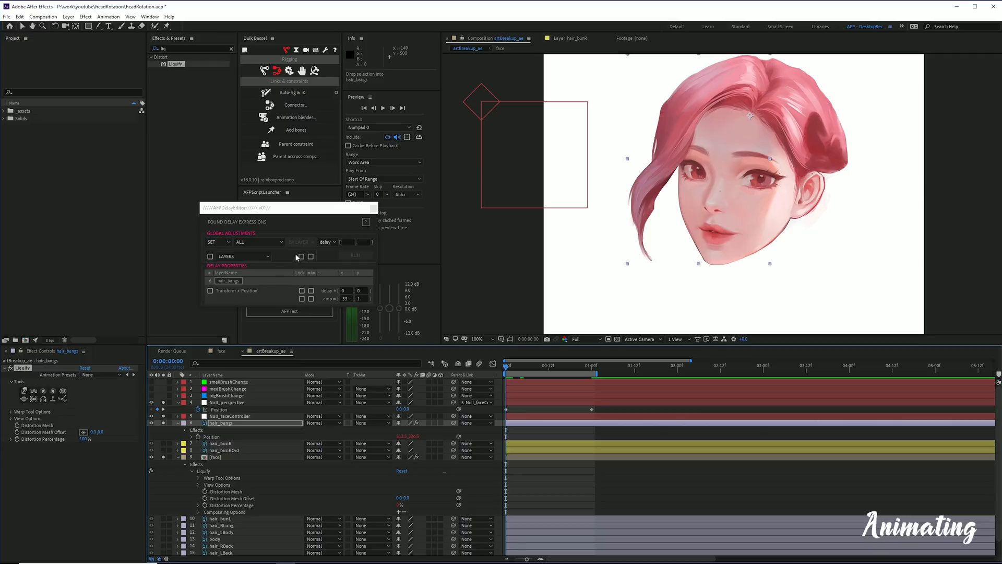
drag(324, 212, 176, 131)
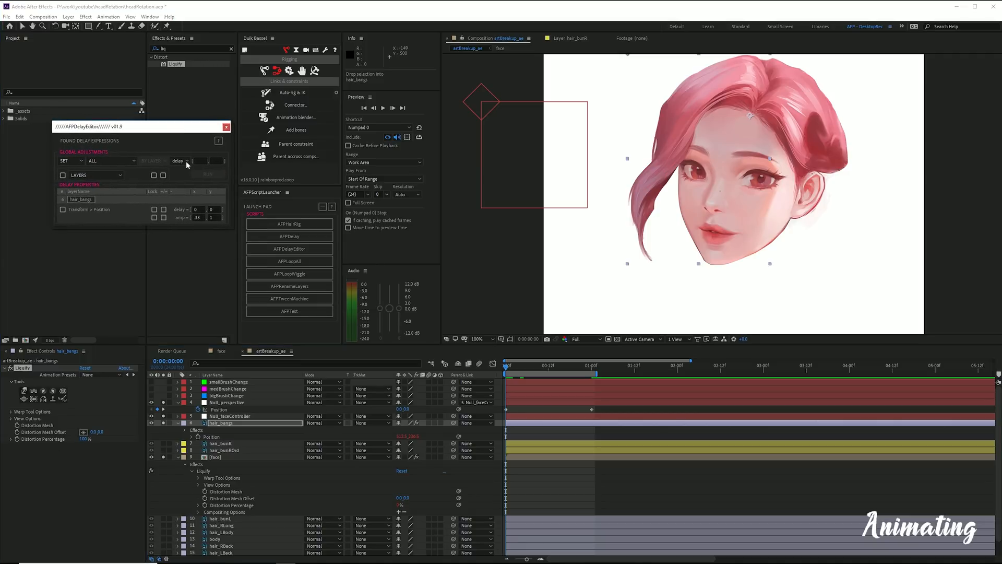
click(56, 438)
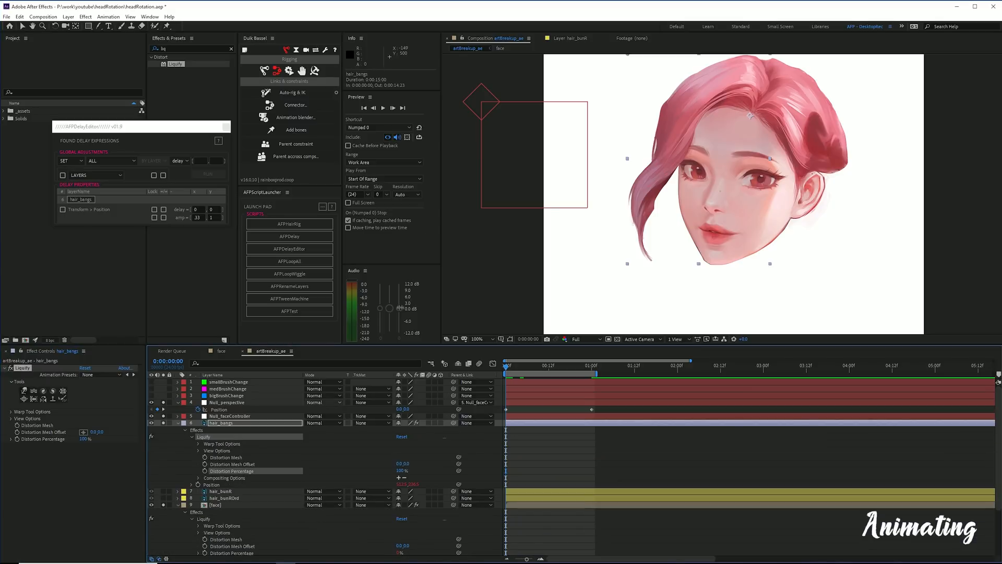
click(301, 236)
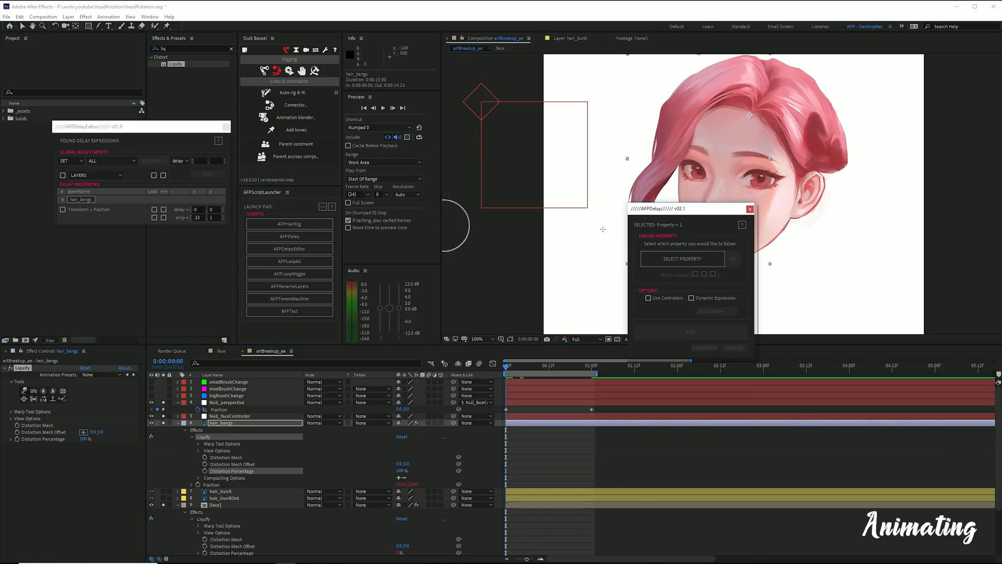
click(677, 260)
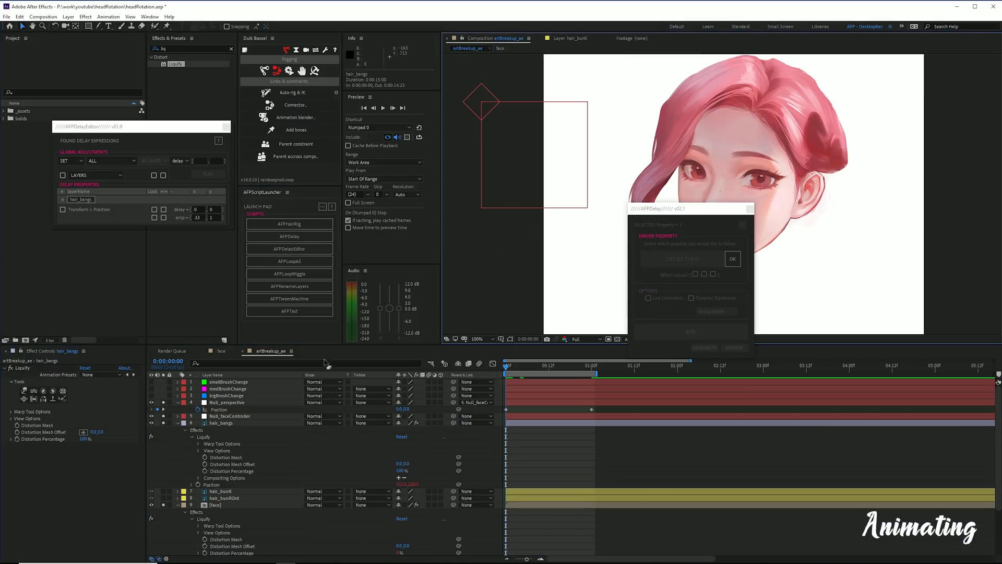
click(233, 409)
click(733, 259)
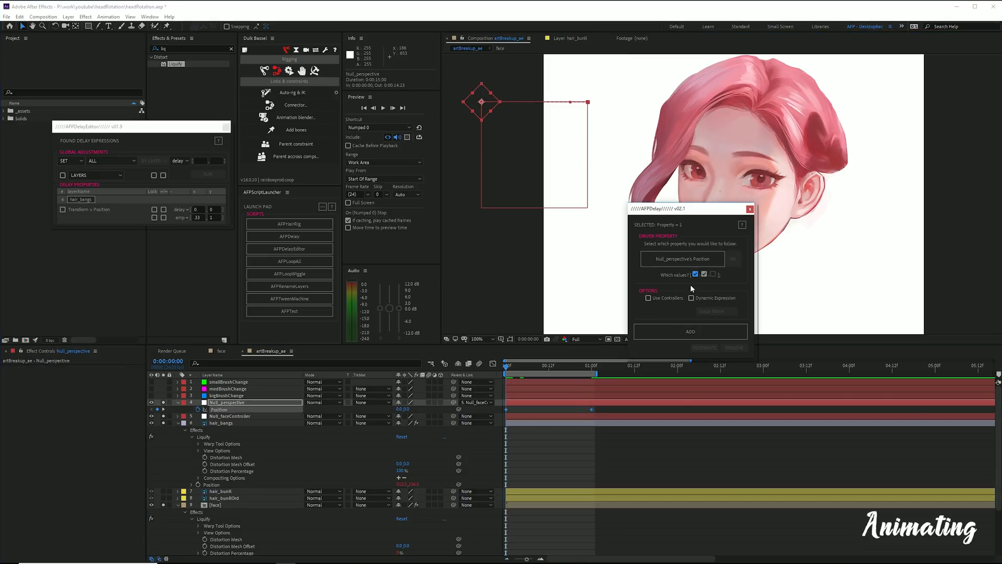
click(690, 332)
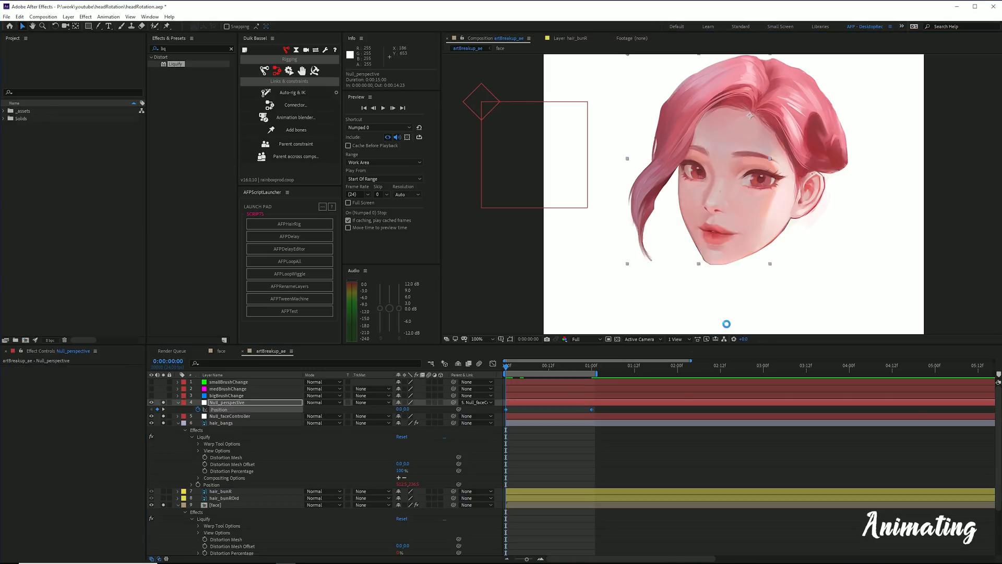
drag(726, 234, 169, 194)
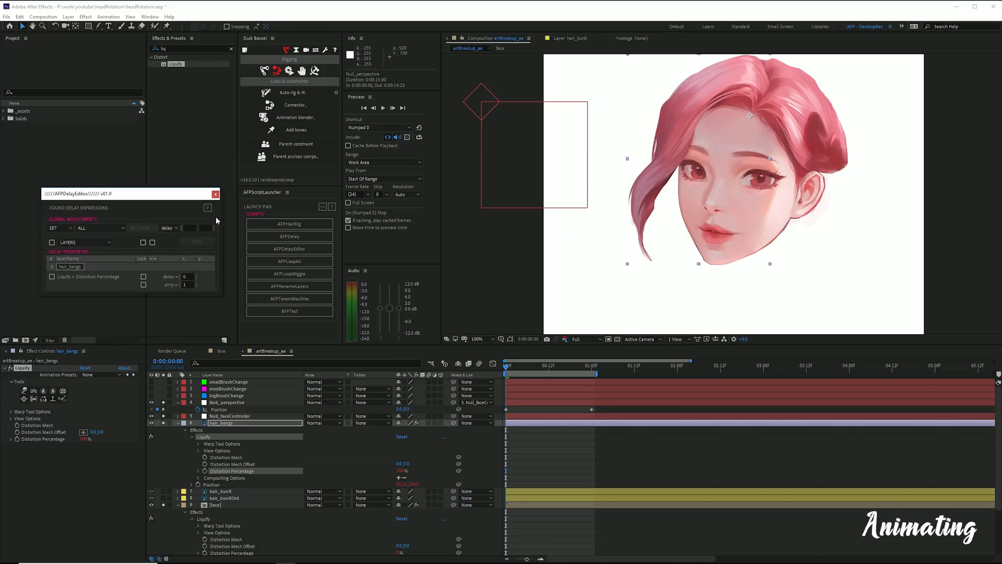
- Set hair_bangs' Liquify Distortion Percentage to 0% on the first frame, and move to one second
click(83, 440)
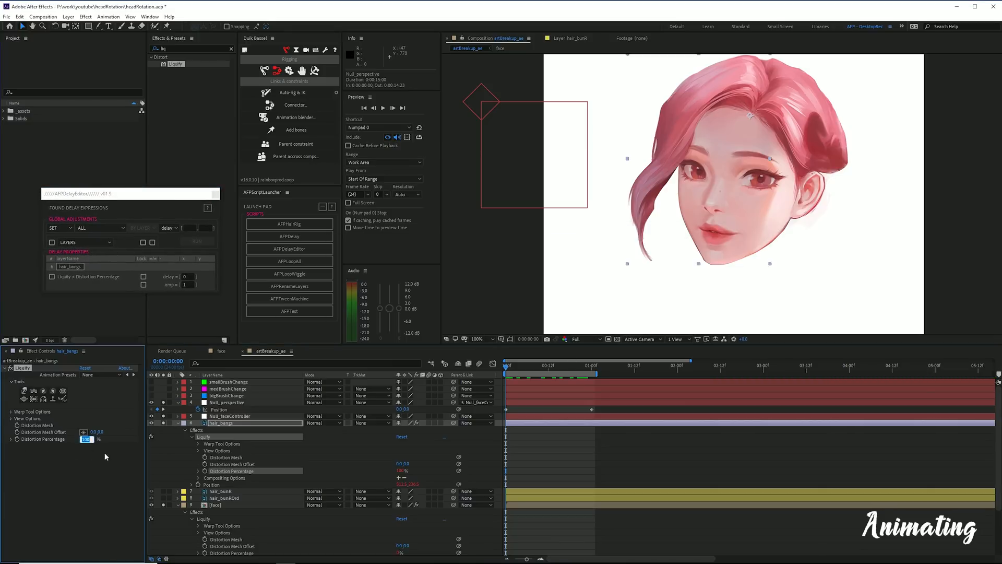
click(105, 466)
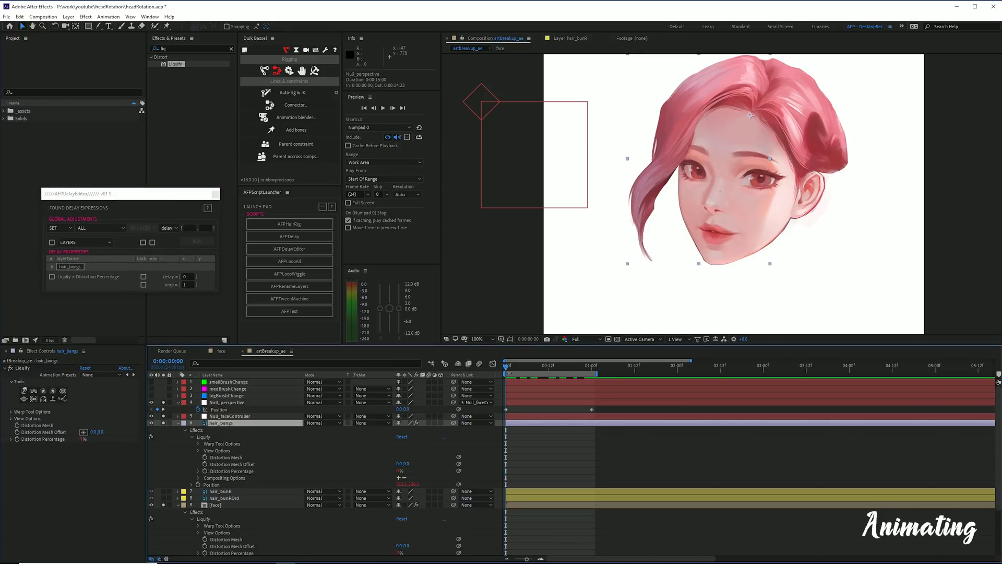
drag(510, 366, 600, 361)
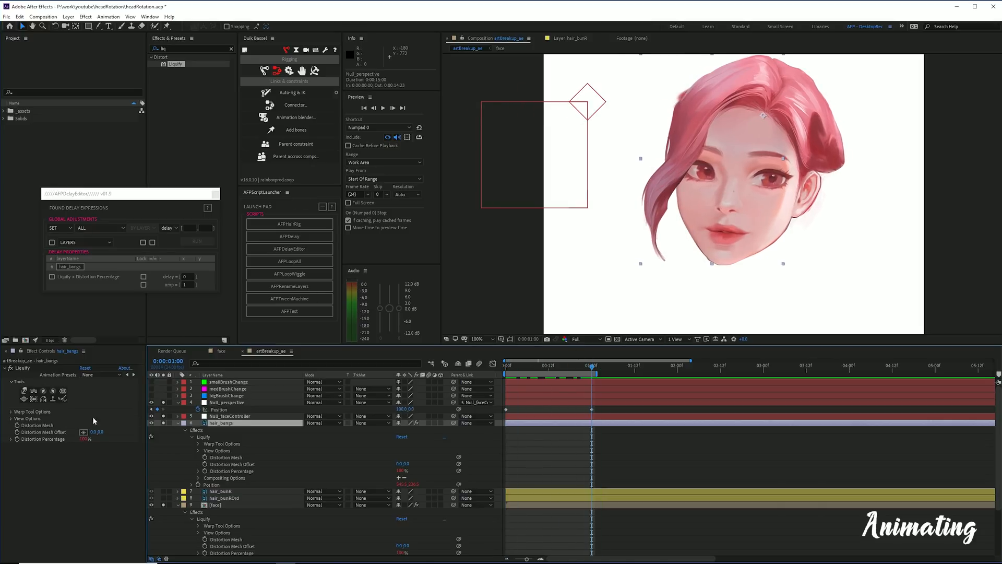
- With Liquify's Warp tool, reshape the bangs' crown, front edge and long hanging strand to follow the turned face at one second
click(23, 391)
drag(743, 139, 767, 83)
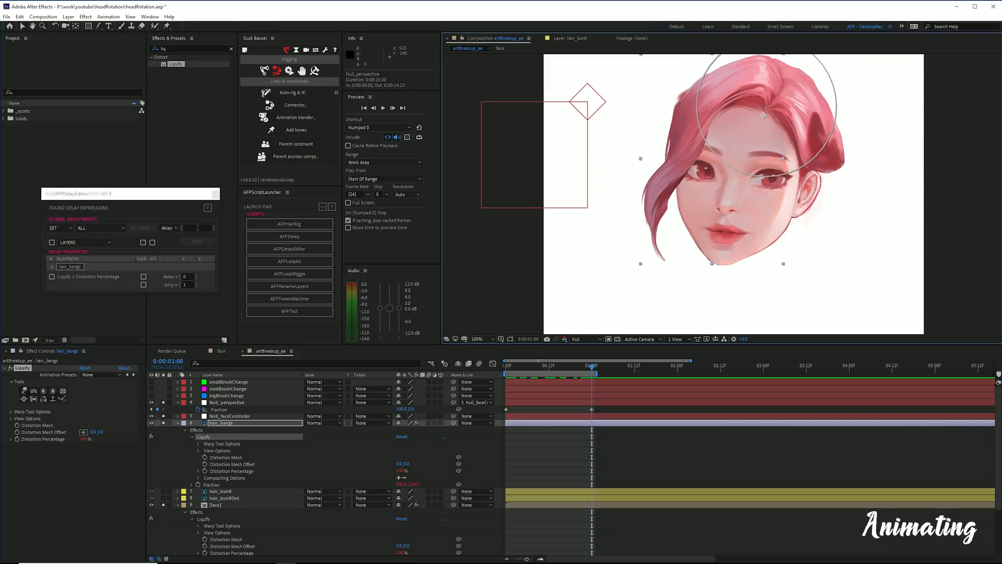
drag(765, 107, 760, 106)
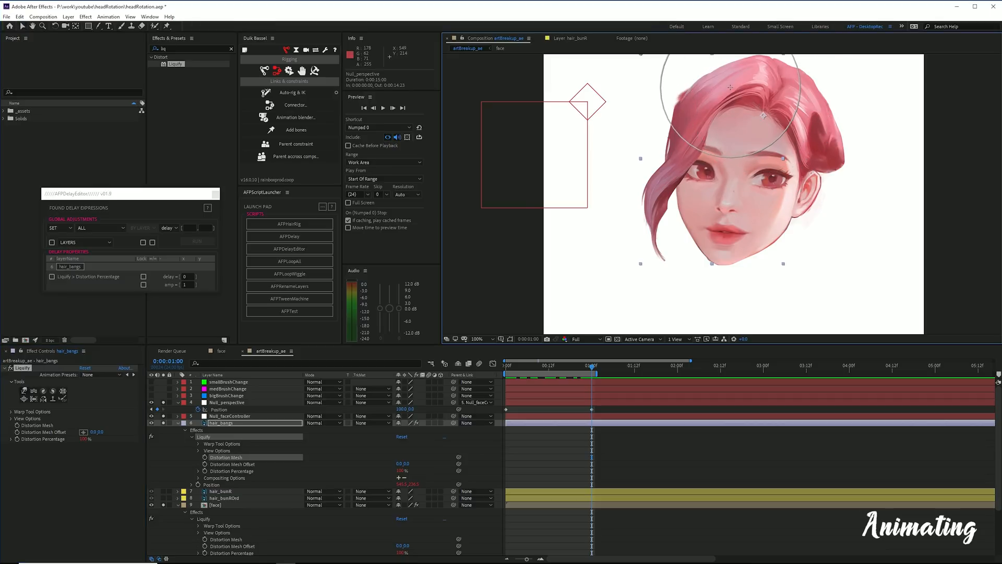
drag(738, 89, 719, 115)
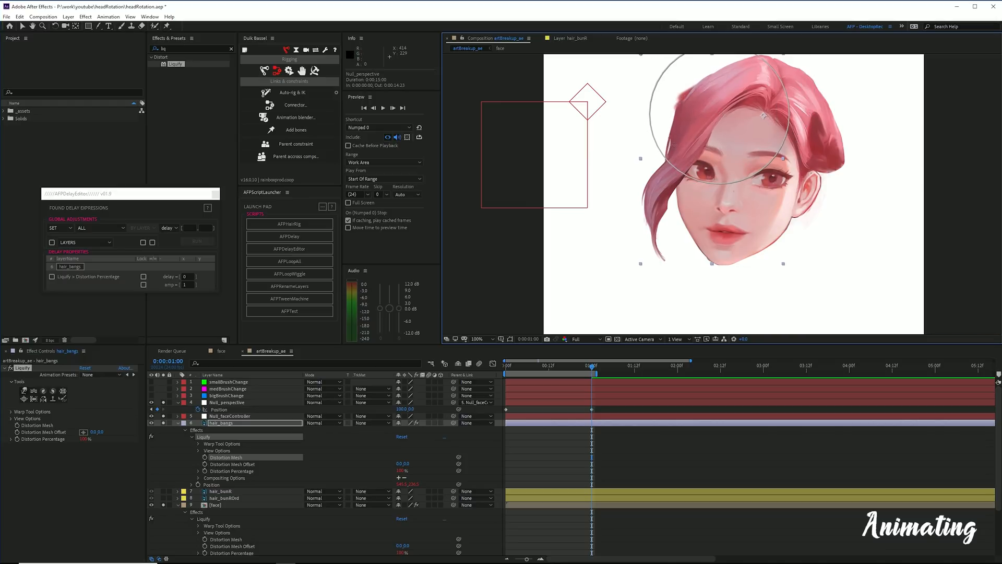
drag(693, 133, 705, 105)
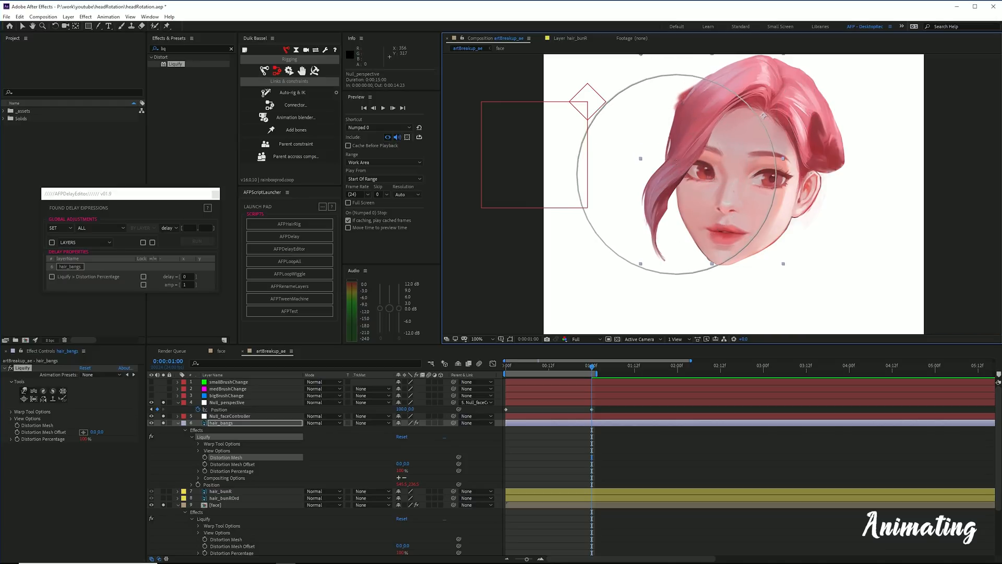
drag(666, 184, 676, 184)
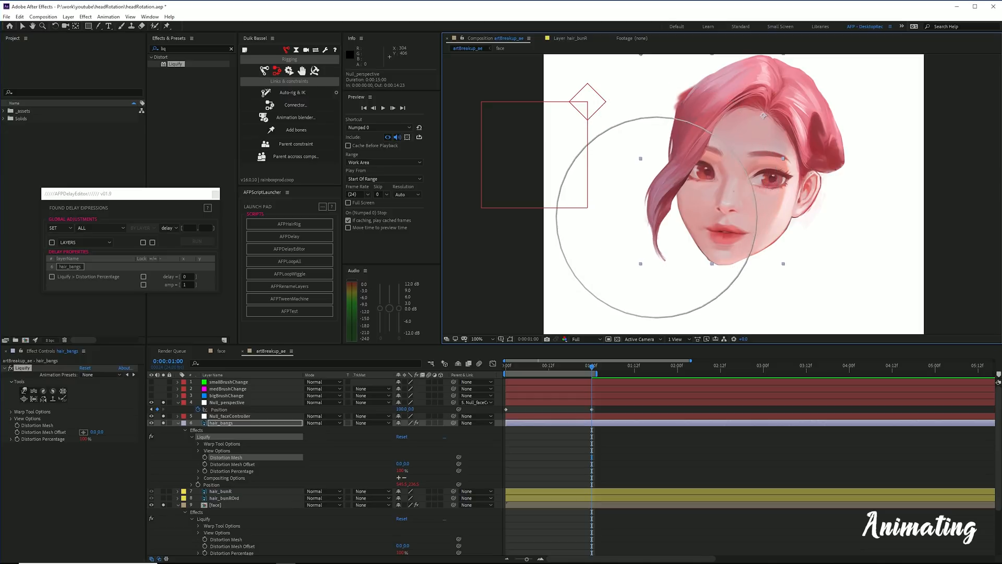
drag(656, 233, 664, 234)
- Play back the head turn from the first frame to review the warped bangs
drag(591, 365, 467, 352)
key(space)
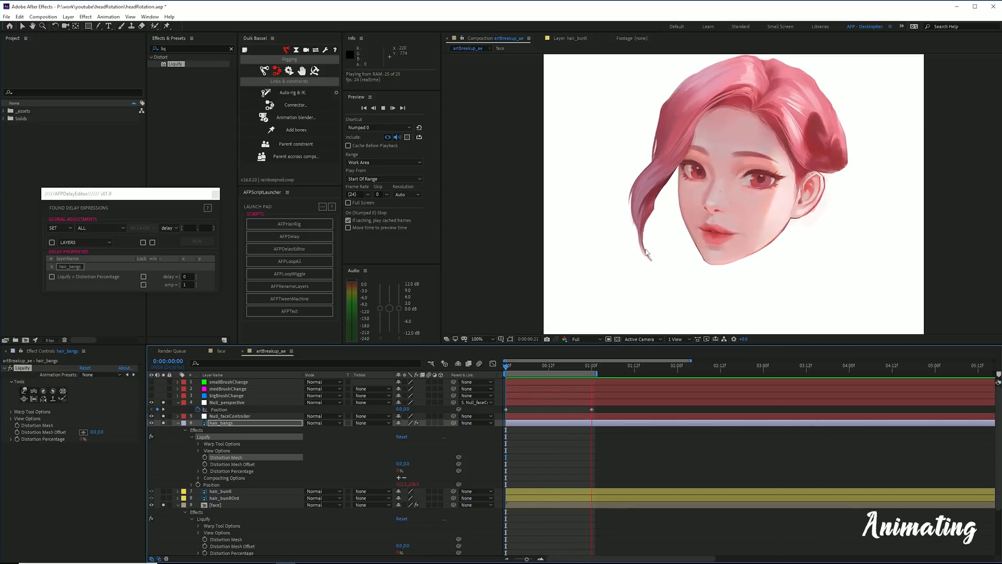
key(space)
- Refine the Liquify warp on the crown of the bangs at one second, replaying the head turn to check it
drag(520, 366, 593, 362)
mouse_move(762, 82)
mouse_down()
mouse_move(725, 73)
mouse_move(760, 100)
mouse_move(796, 83)
mouse_up()
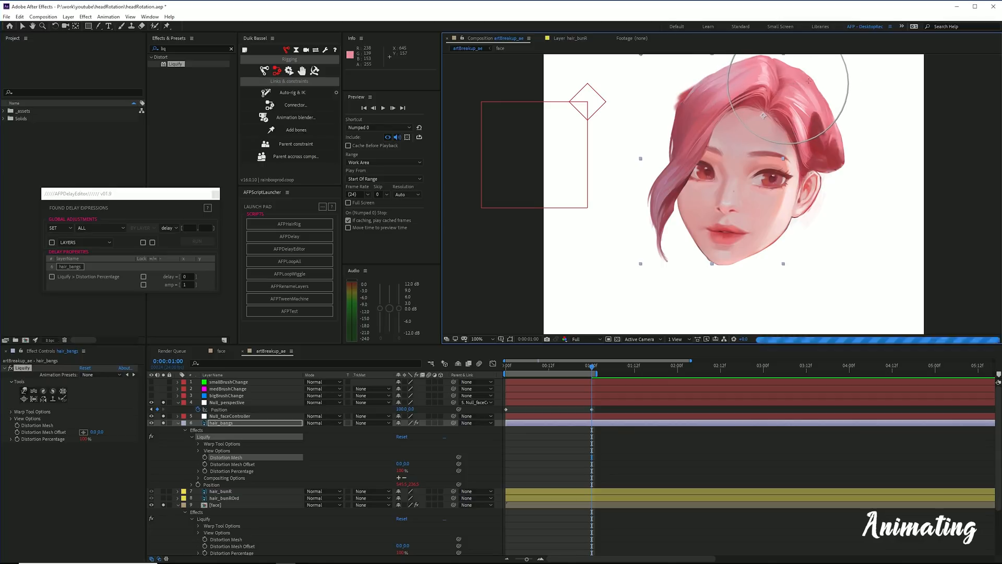
key(space)
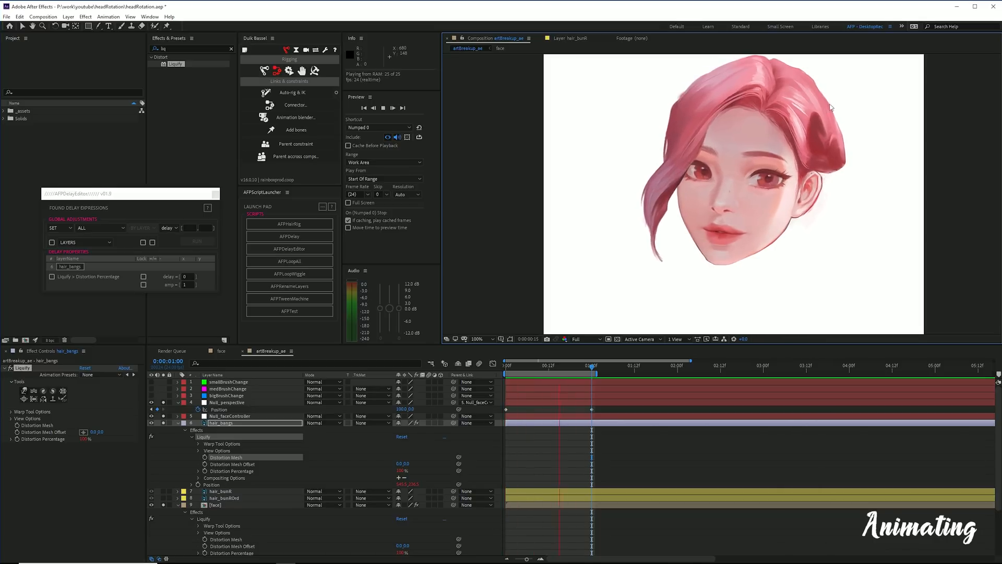
key(space)
drag(536, 368, 591, 363)
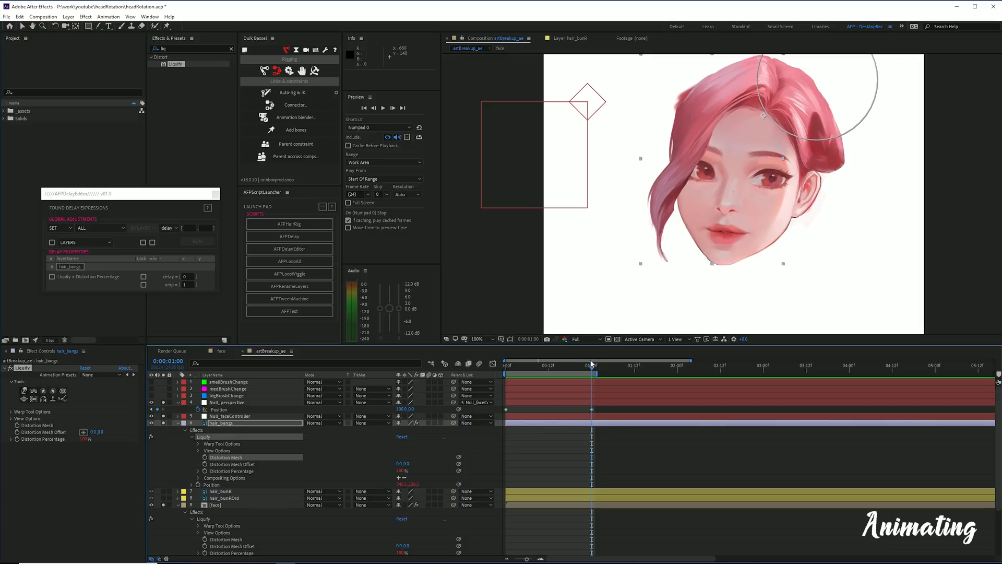
mouse_move(754, 154)
mouse_down()
mouse_move(770, 89)
mouse_move(779, 103)
mouse_up()
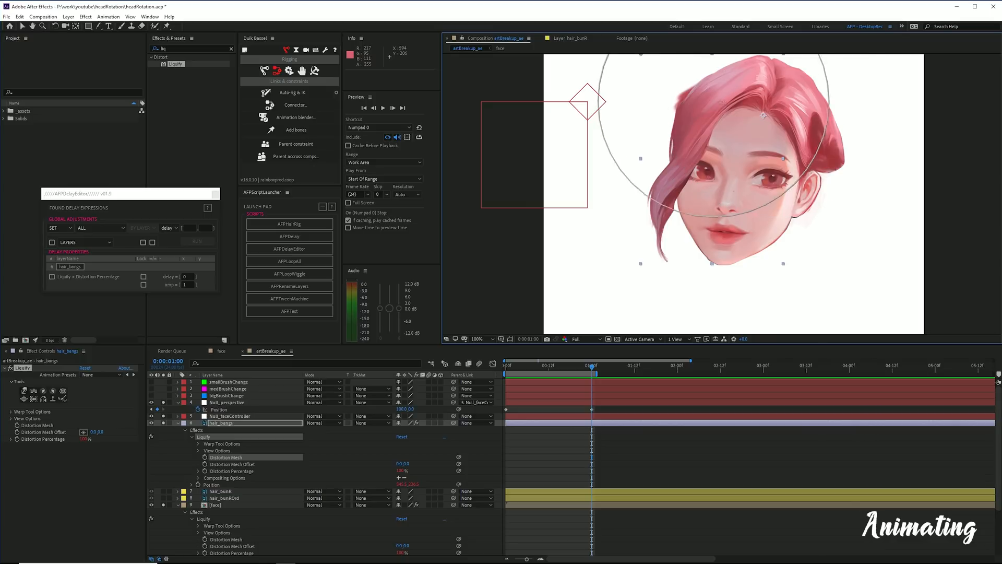
- Try another Liquify warp on the bangs above the forehead at one second, undo it, and preview the head turn
drag(763, 115, 764, 114)
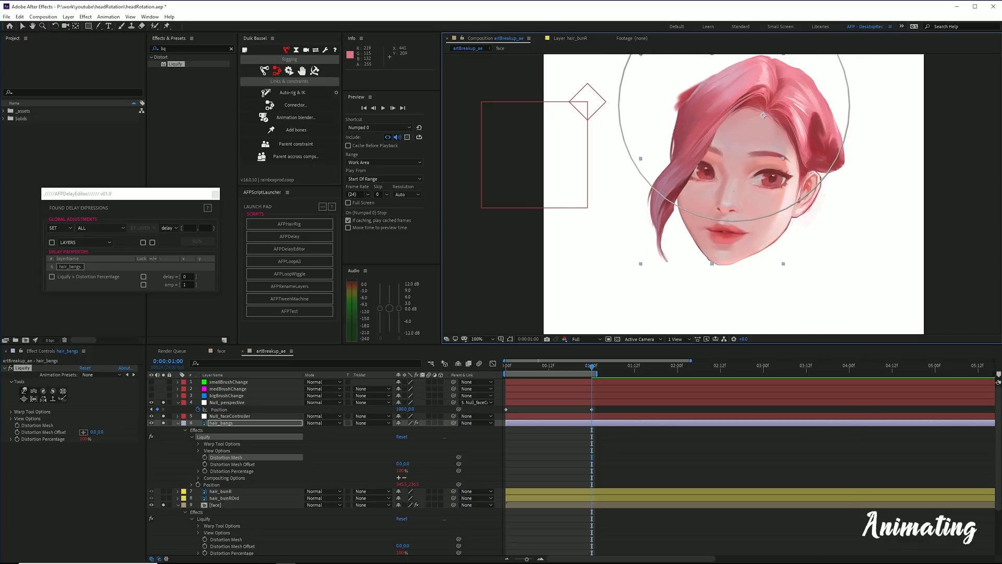
key(ctrl+z)
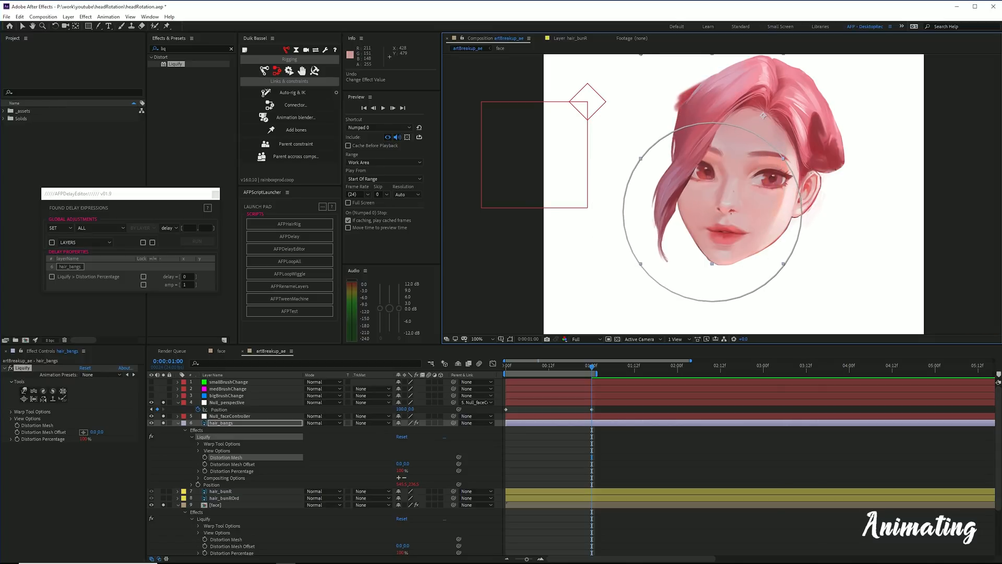
key(KP_0)
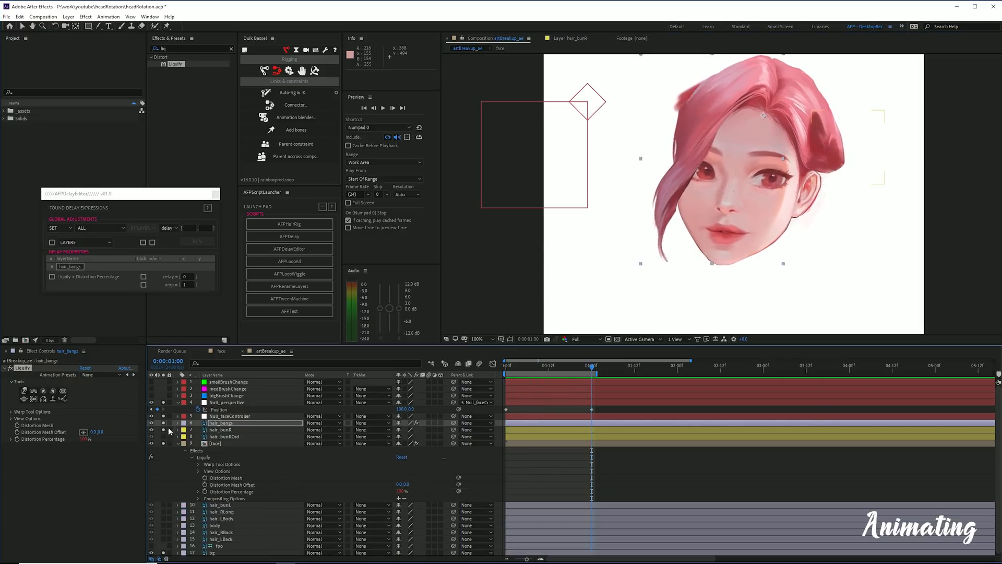
- Solo the hair_bunR and hair_bunROrd layers alongside the face and bangs, go to the first frame, and select hair_bunROrd
click(163, 429)
key(Home)
key(p)
key(p)
click(235, 432)
click(163, 437)
click(235, 437)
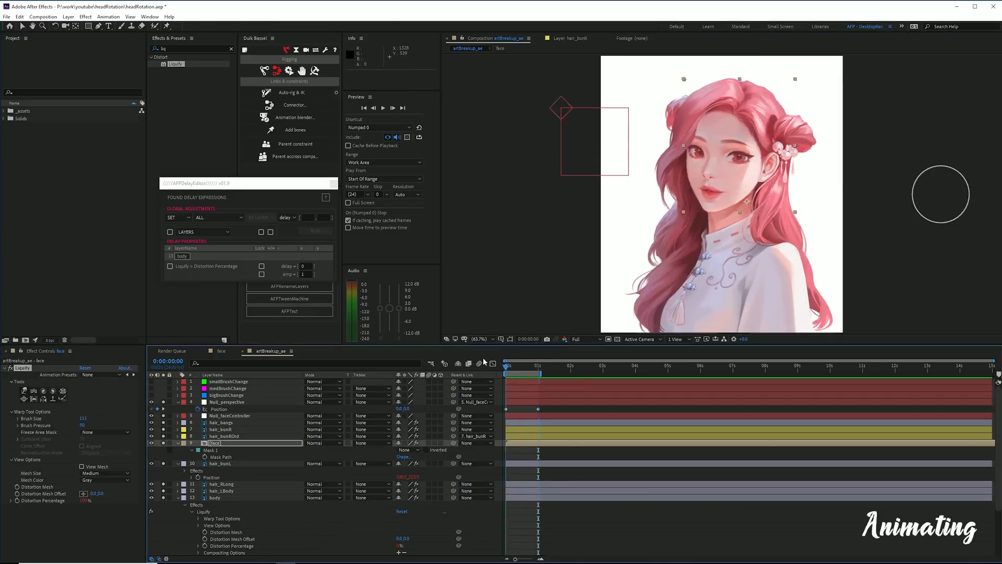
scroll(929, 164, up, 2)
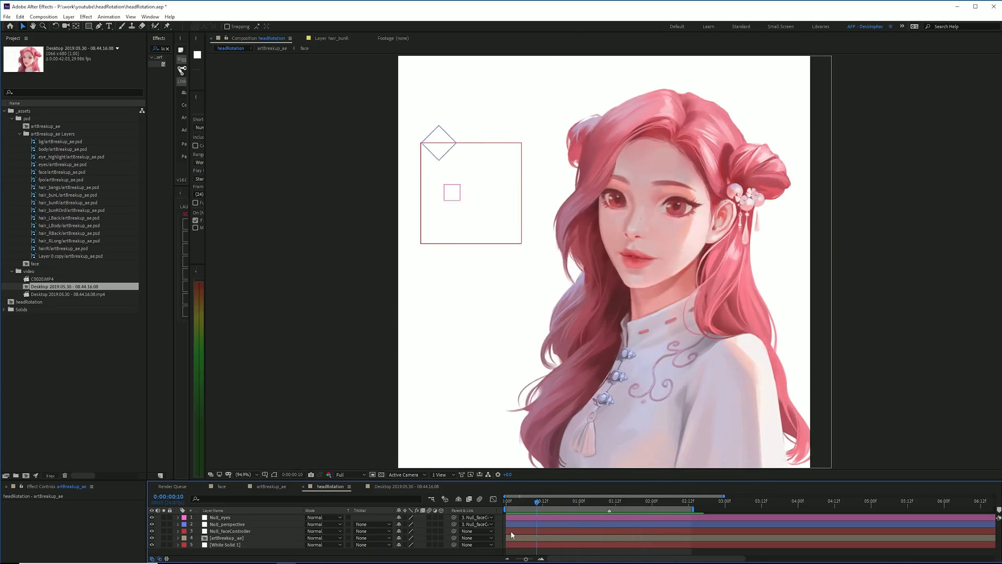
drag(519, 526, 591, 525)
drag(675, 524, 628, 526)
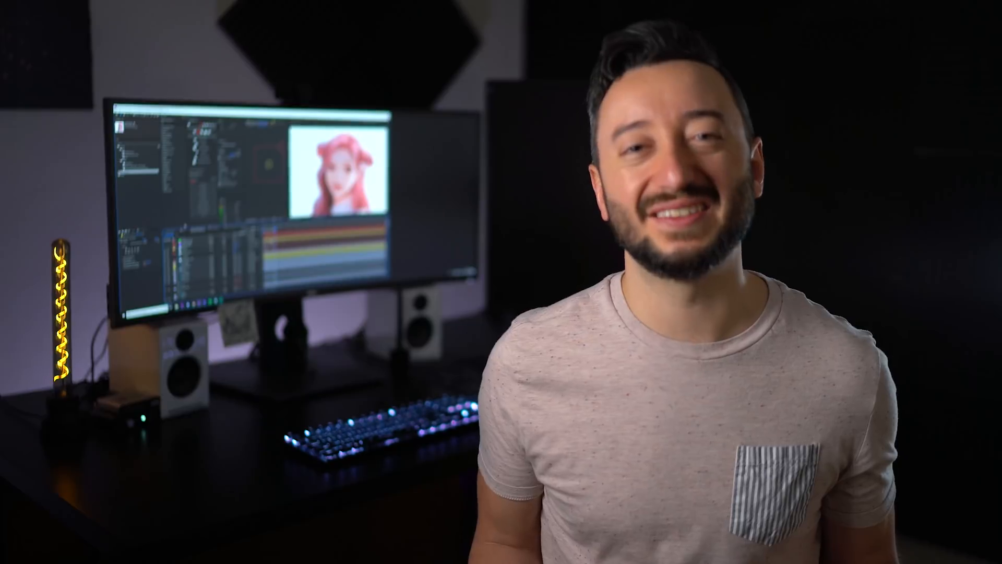